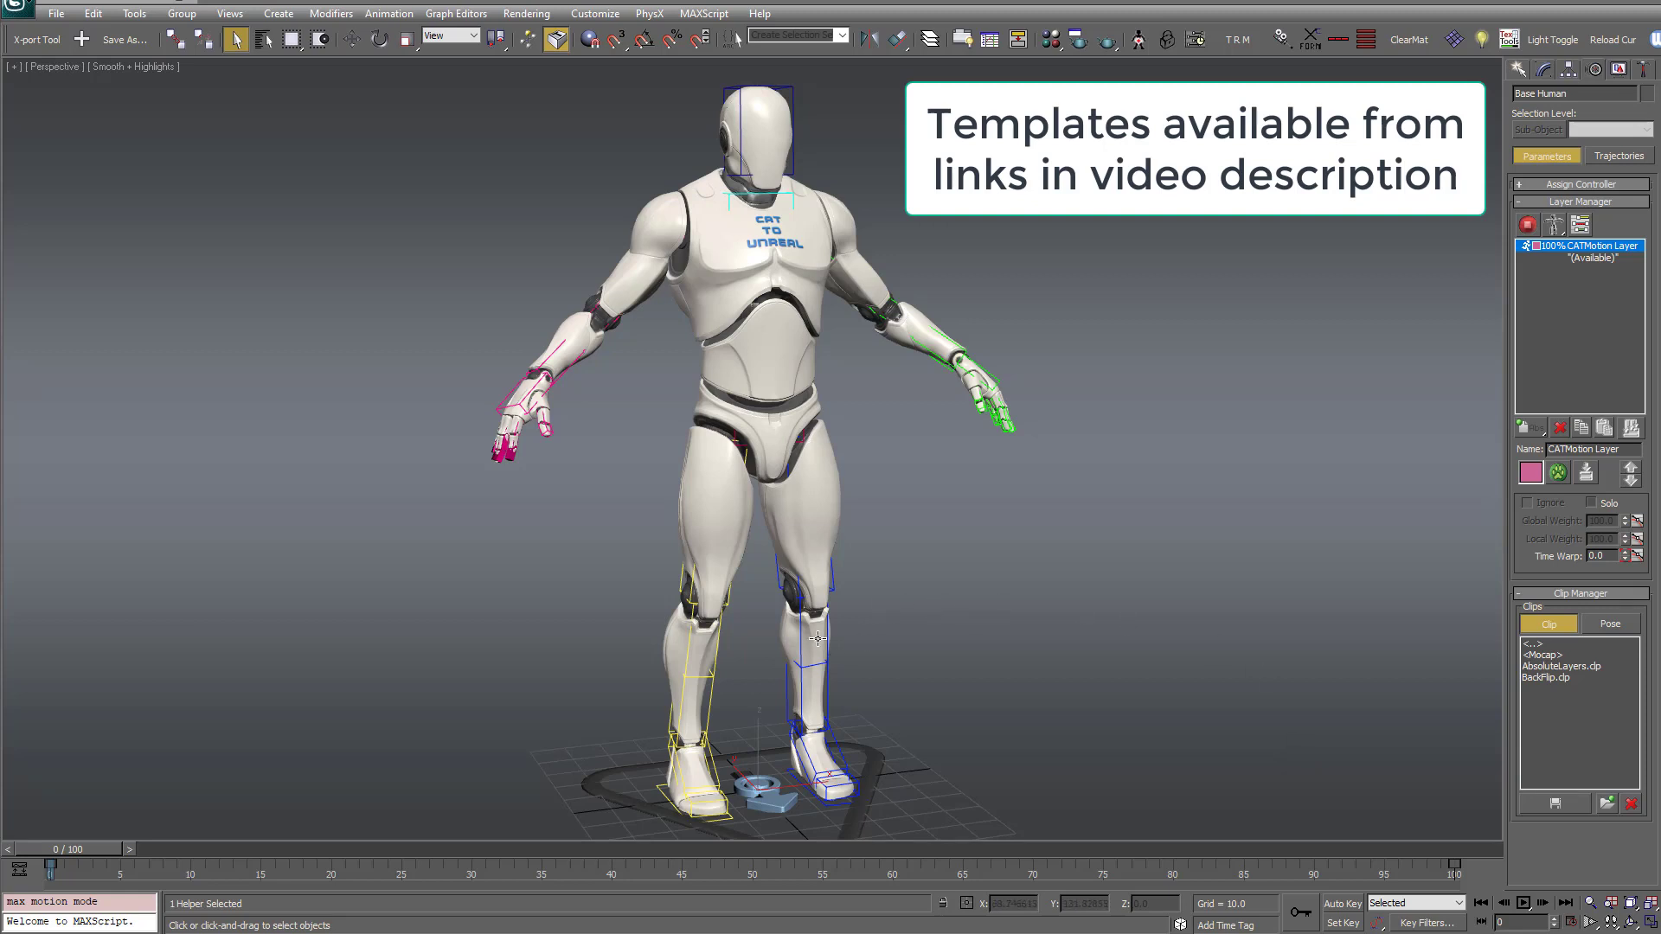
Step: Clear the current selection in the viewport
{"action": "left_click", "coordinate": [1028, 623]}
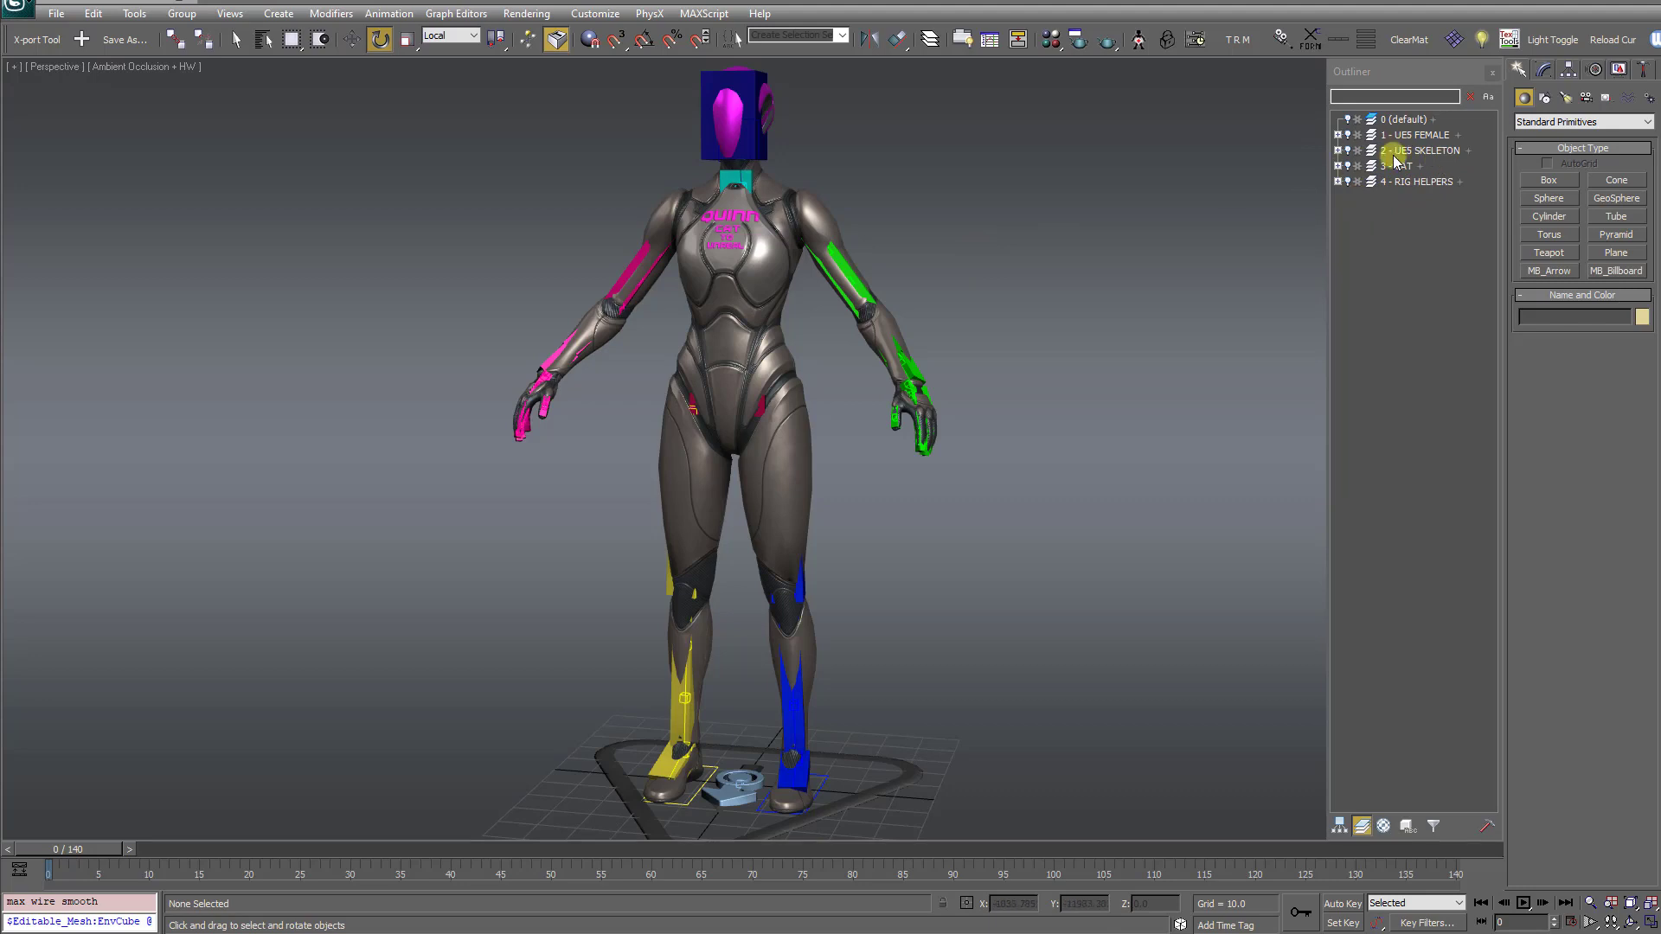
Step: Toggle the 1 - UE5 FEMALE layer's visibility, leaving the female mesh hidden to expose the CAT rig
{"action": "left_click", "coordinate": [1348, 136]}
{"action": "left_click", "coordinate": [1349, 136]}
{"action": "left_click", "coordinate": [1349, 135]}
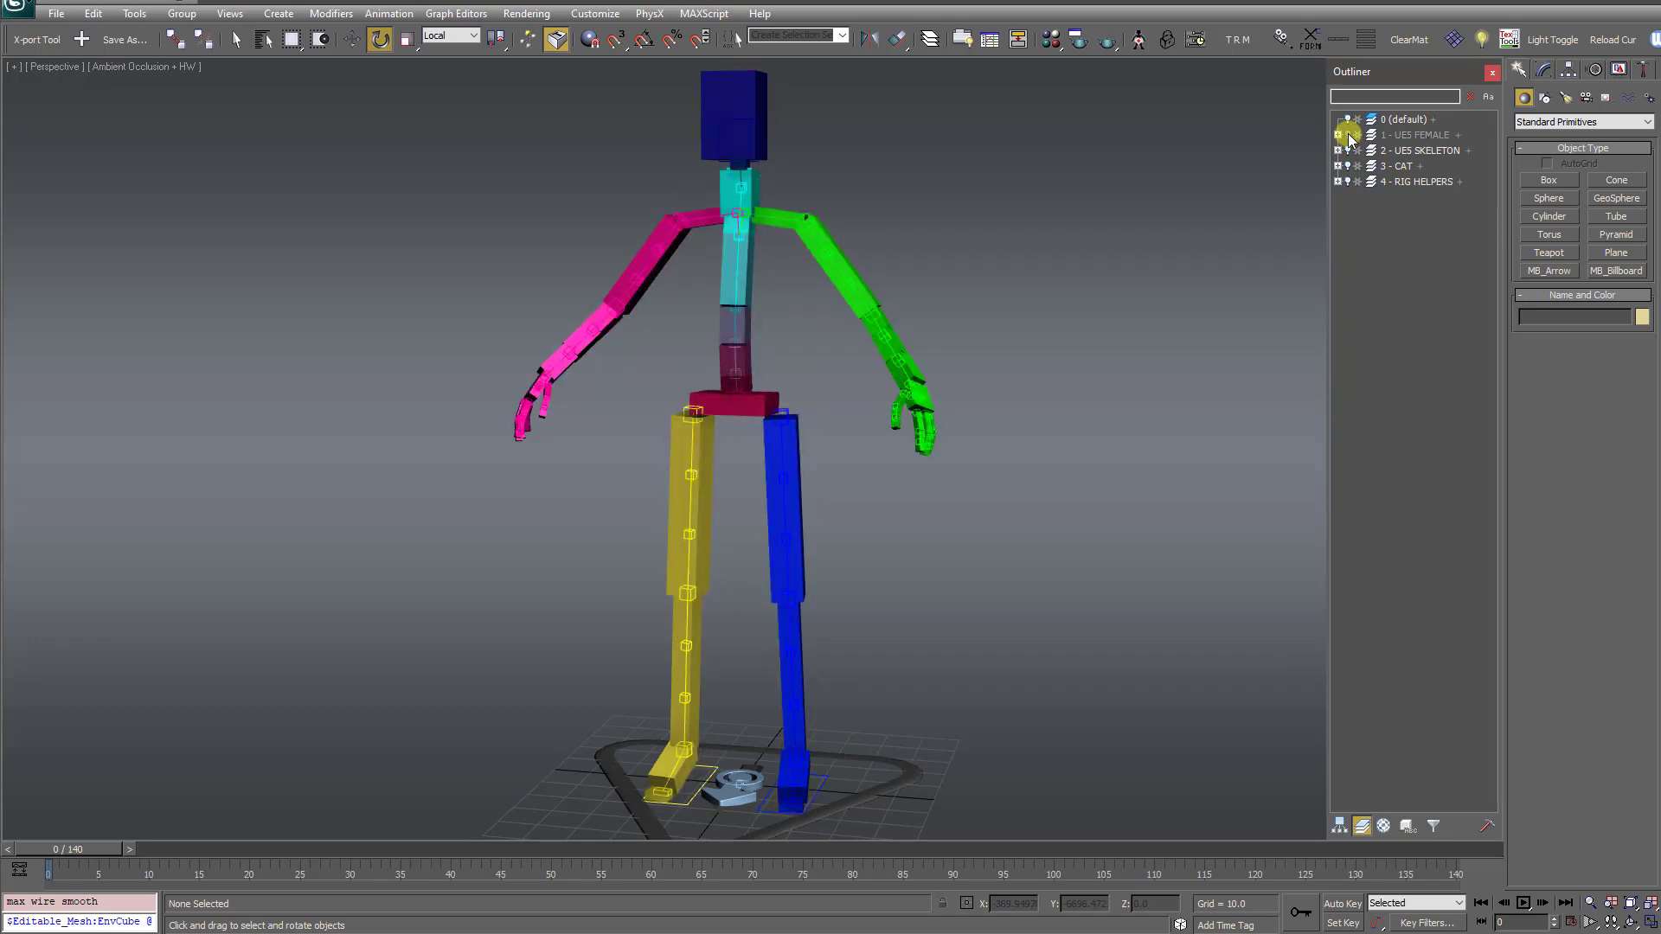
{"action": "left_click", "coordinate": [1349, 136]}
{"action": "left_click", "coordinate": [1349, 136]}
{"action": "left_click", "coordinate": [1348, 166]}
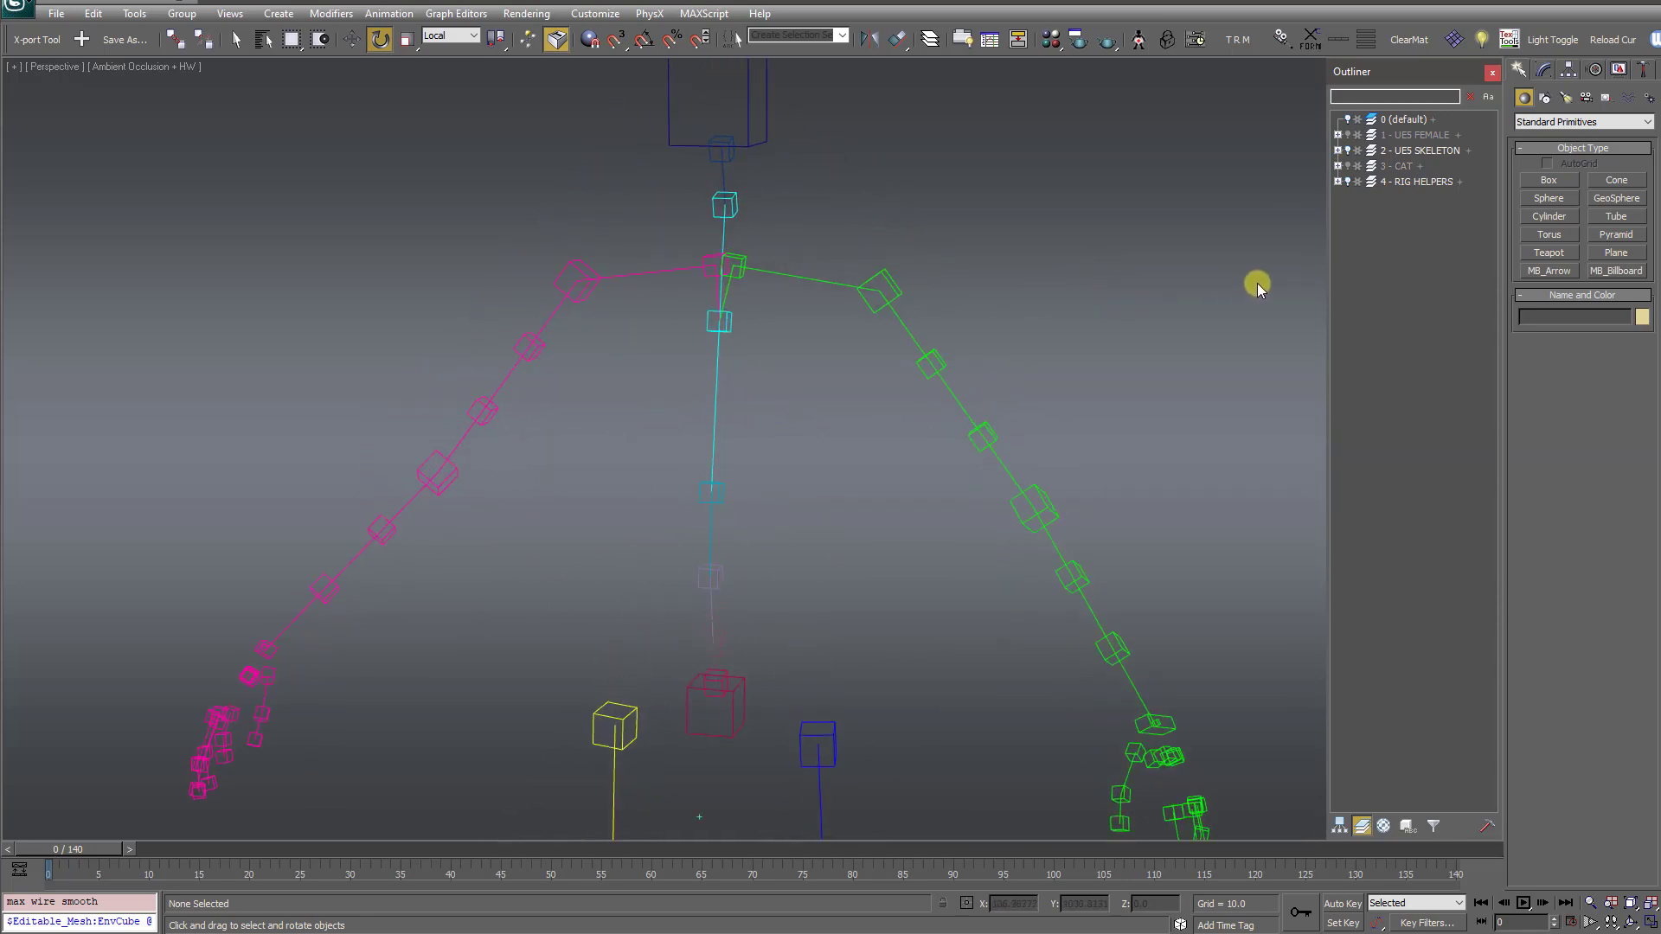
{"action": "left_click", "coordinate": [1349, 168]}
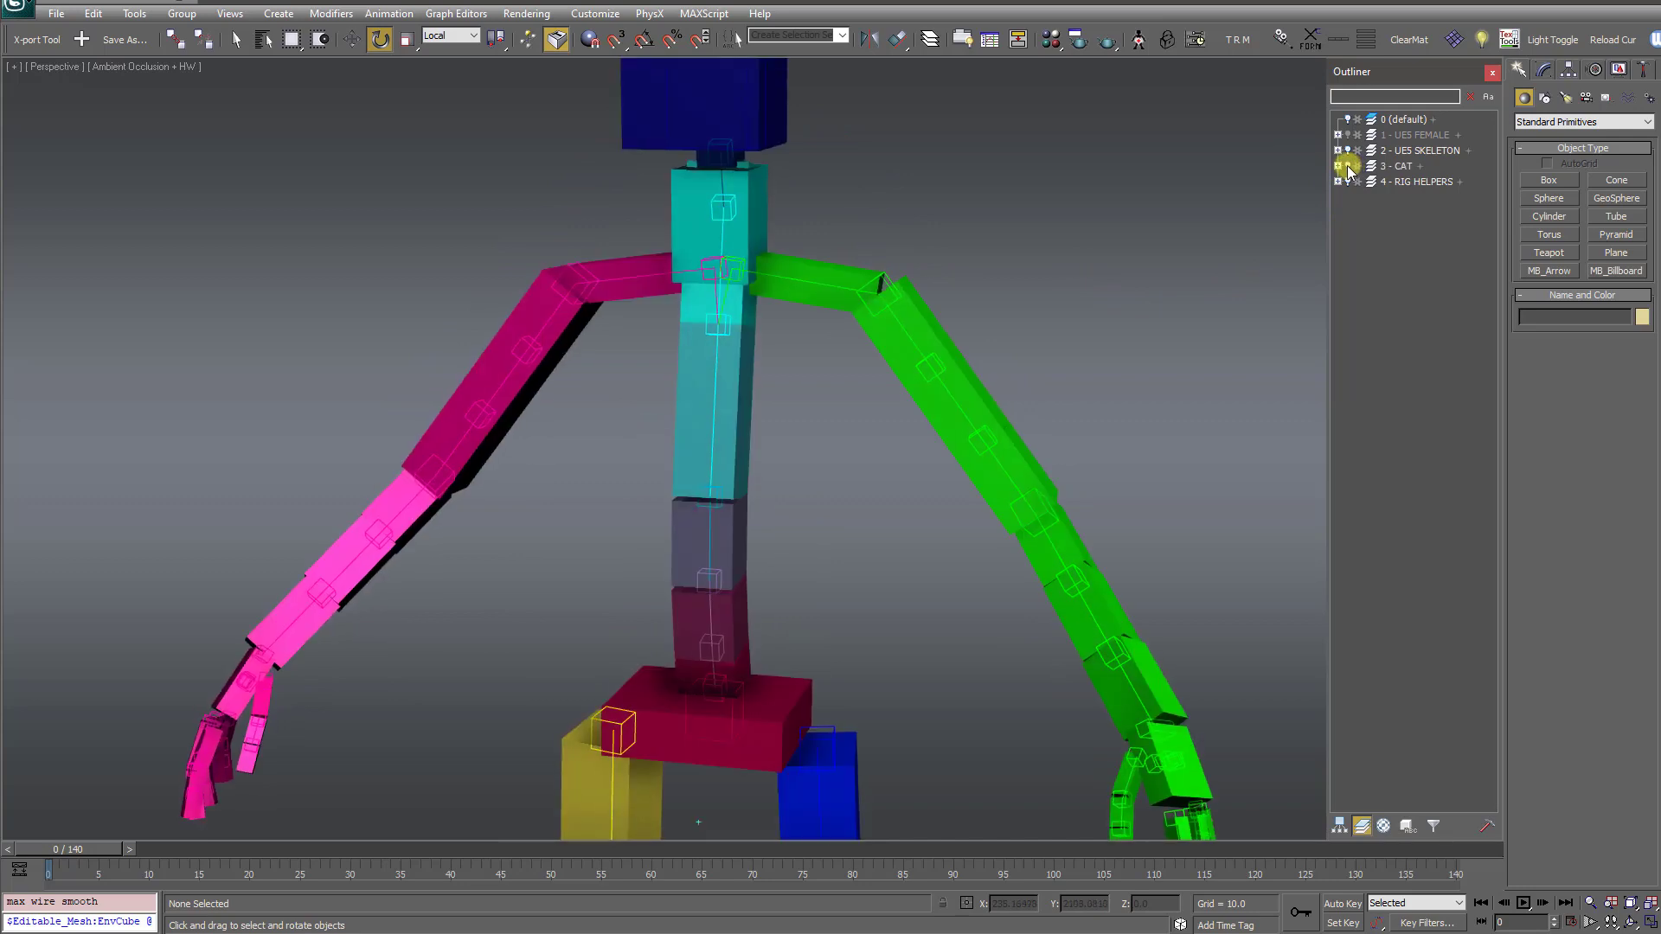
{"action": "left_click", "coordinate": [1348, 168]}
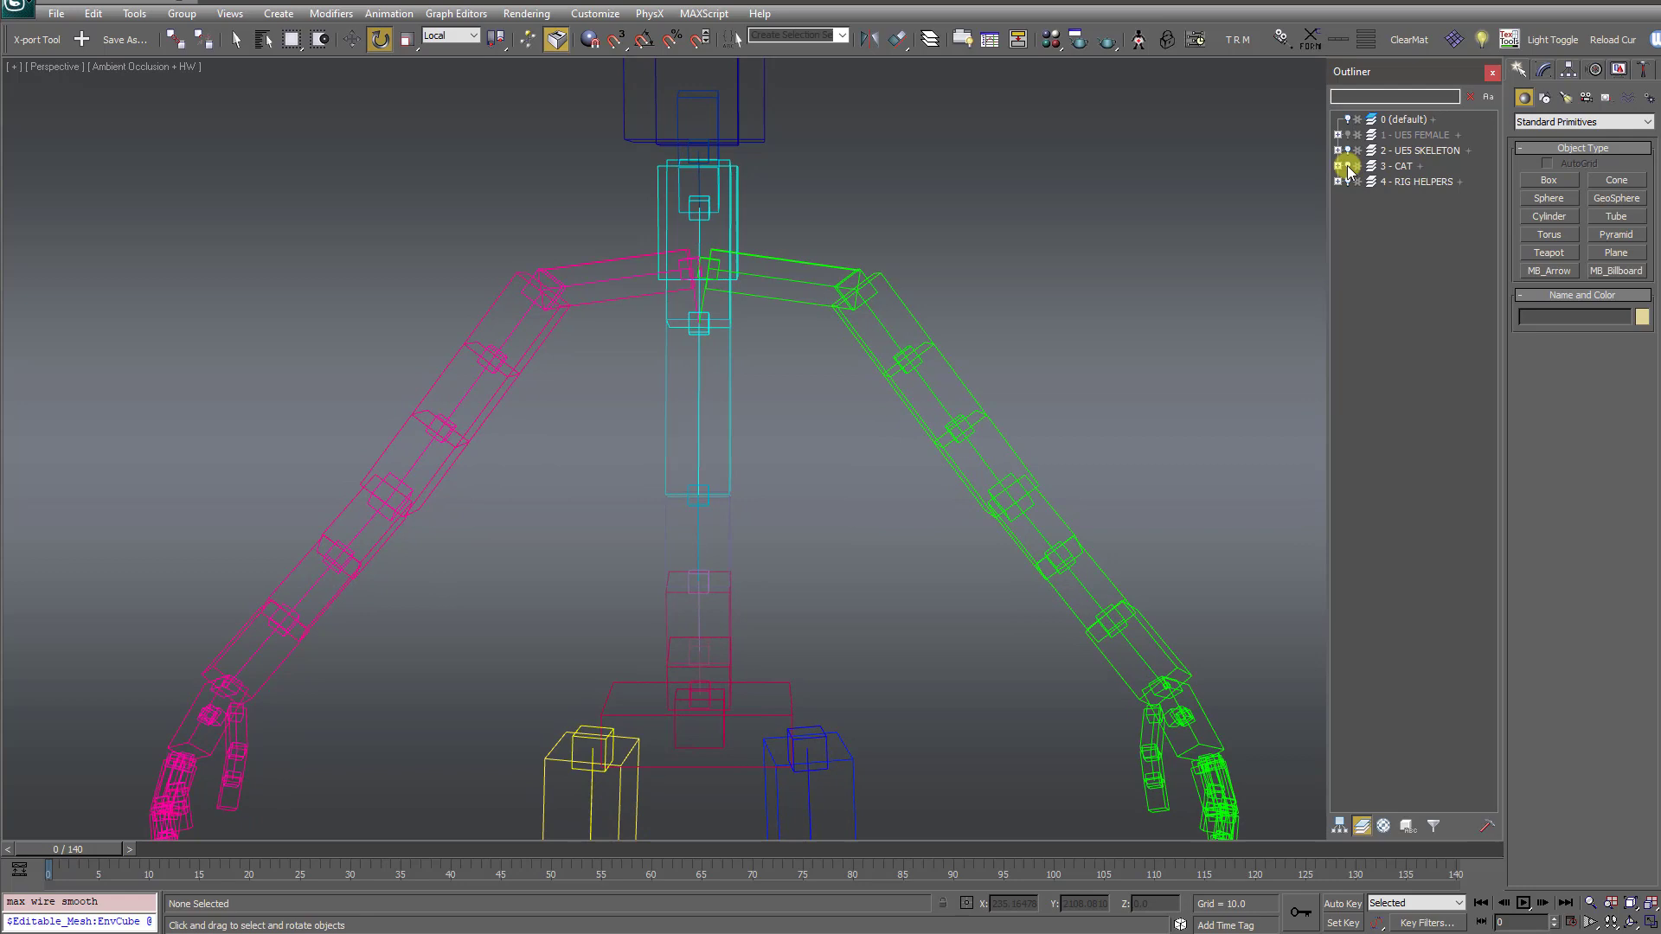
{"action": "left_click", "coordinate": [1348, 168]}
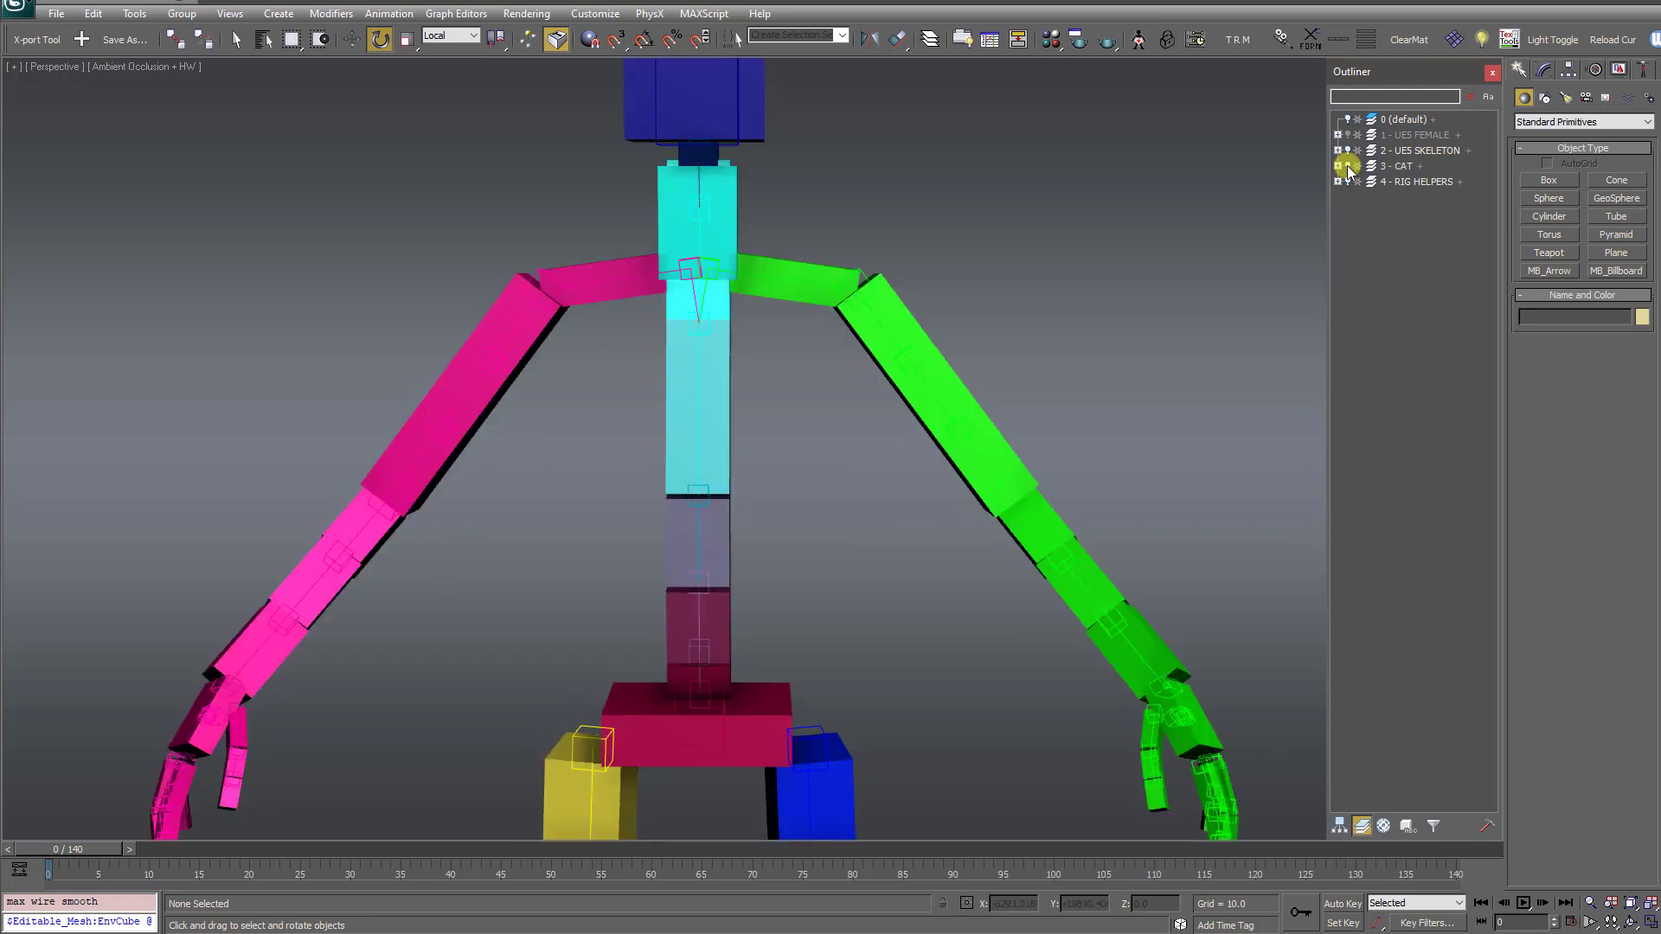
{"action": "left_click", "coordinate": [1348, 168]}
{"action": "left_click", "coordinate": [1348, 168]}
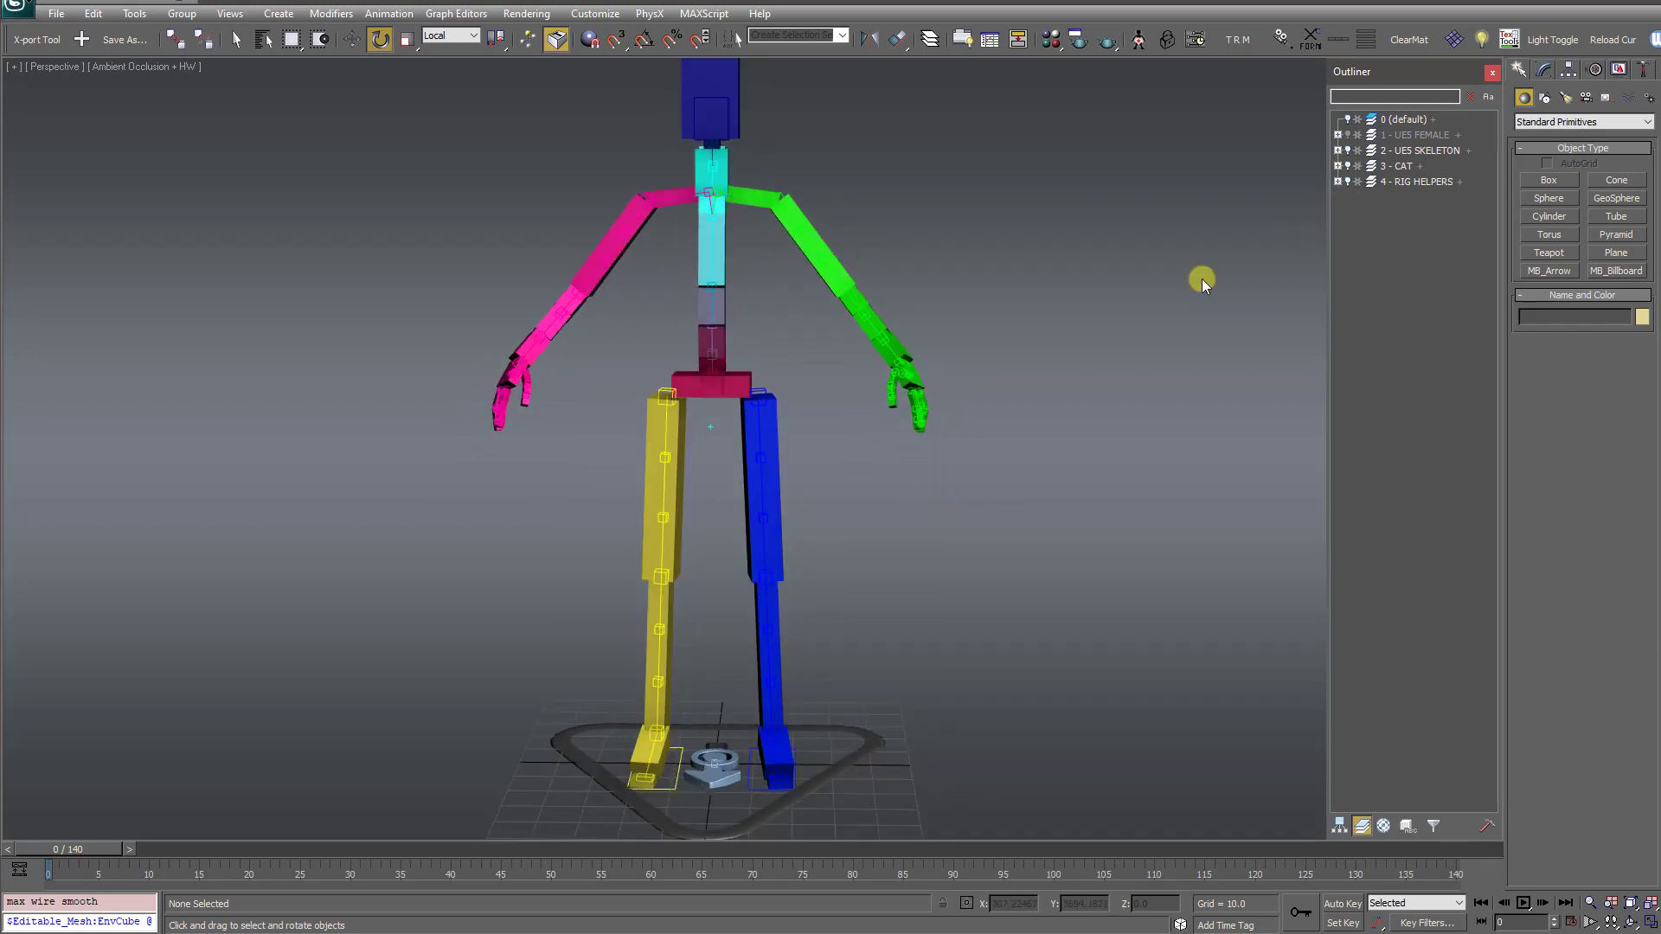
Step: Move the right foot controller to test the leg, then undo the move
{"action": "scroll", "coordinate": [898, 638], "scroll_direction": "up", "scroll_amount": 6}
{"action": "middle_click_drag", "start_coordinate": [785, 688], "coordinate": [575, 633], "text": "alt"}
{"action": "left_click", "coordinate": [590, 689]}
{"action": "key", "text": "w"}
{"action": "left_click_drag", "start_coordinate": [553, 601], "coordinate": [807, 621]}
{"action": "key", "text": "ctrl+z"}
{"action": "key", "text": "ctrl+z"}
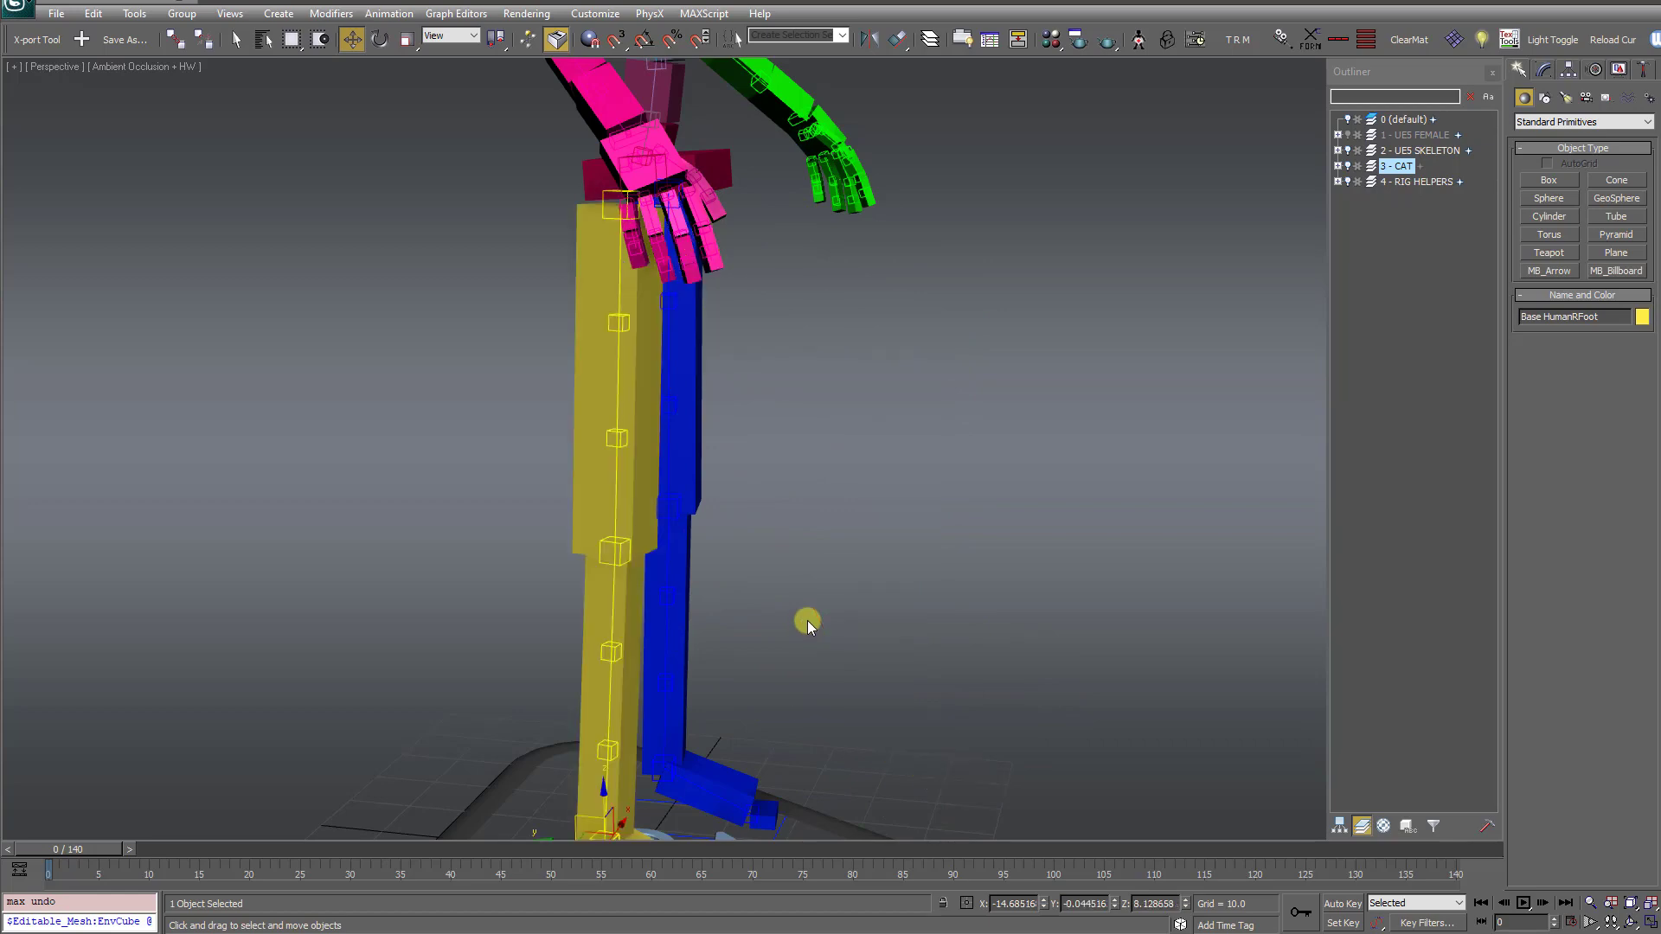
Step: Rotate the left palm in wireframe view, then reset its rotation and return to shaded
{"action": "scroll", "coordinate": [807, 620], "scroll_direction": "down", "scroll_amount": 5}
{"action": "scroll", "coordinate": [808, 621], "scroll_direction": "up", "scroll_amount": 10}
{"action": "left_click", "coordinate": [824, 602]}
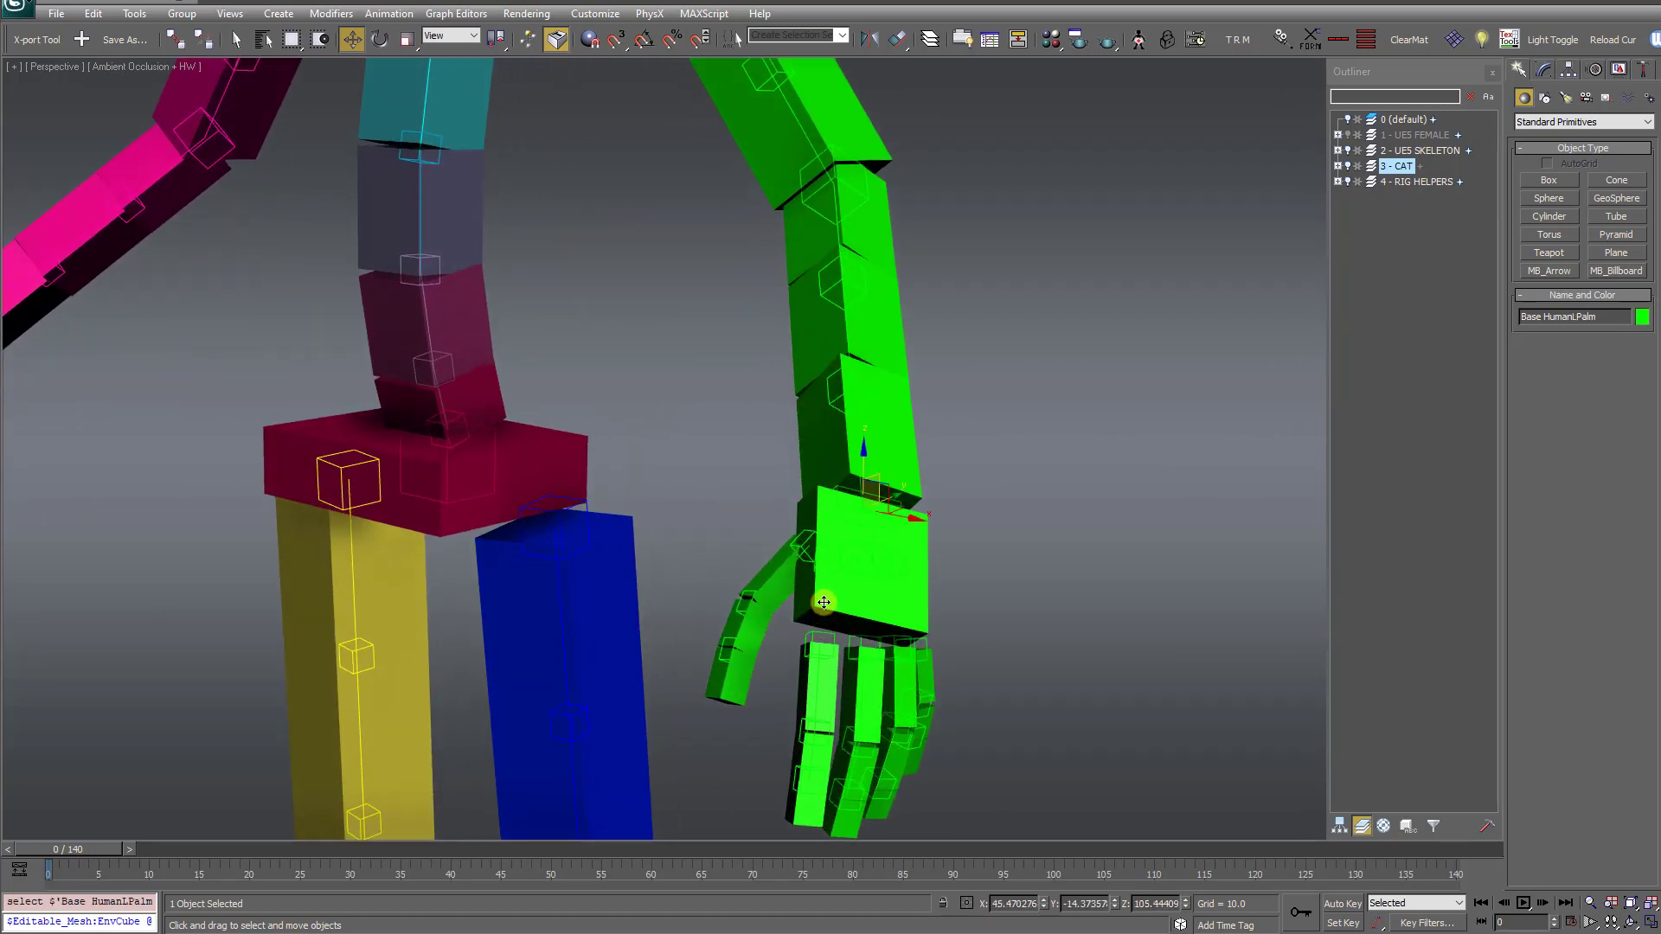
{"action": "key", "text": "F3"}
{"action": "key", "text": "e"}
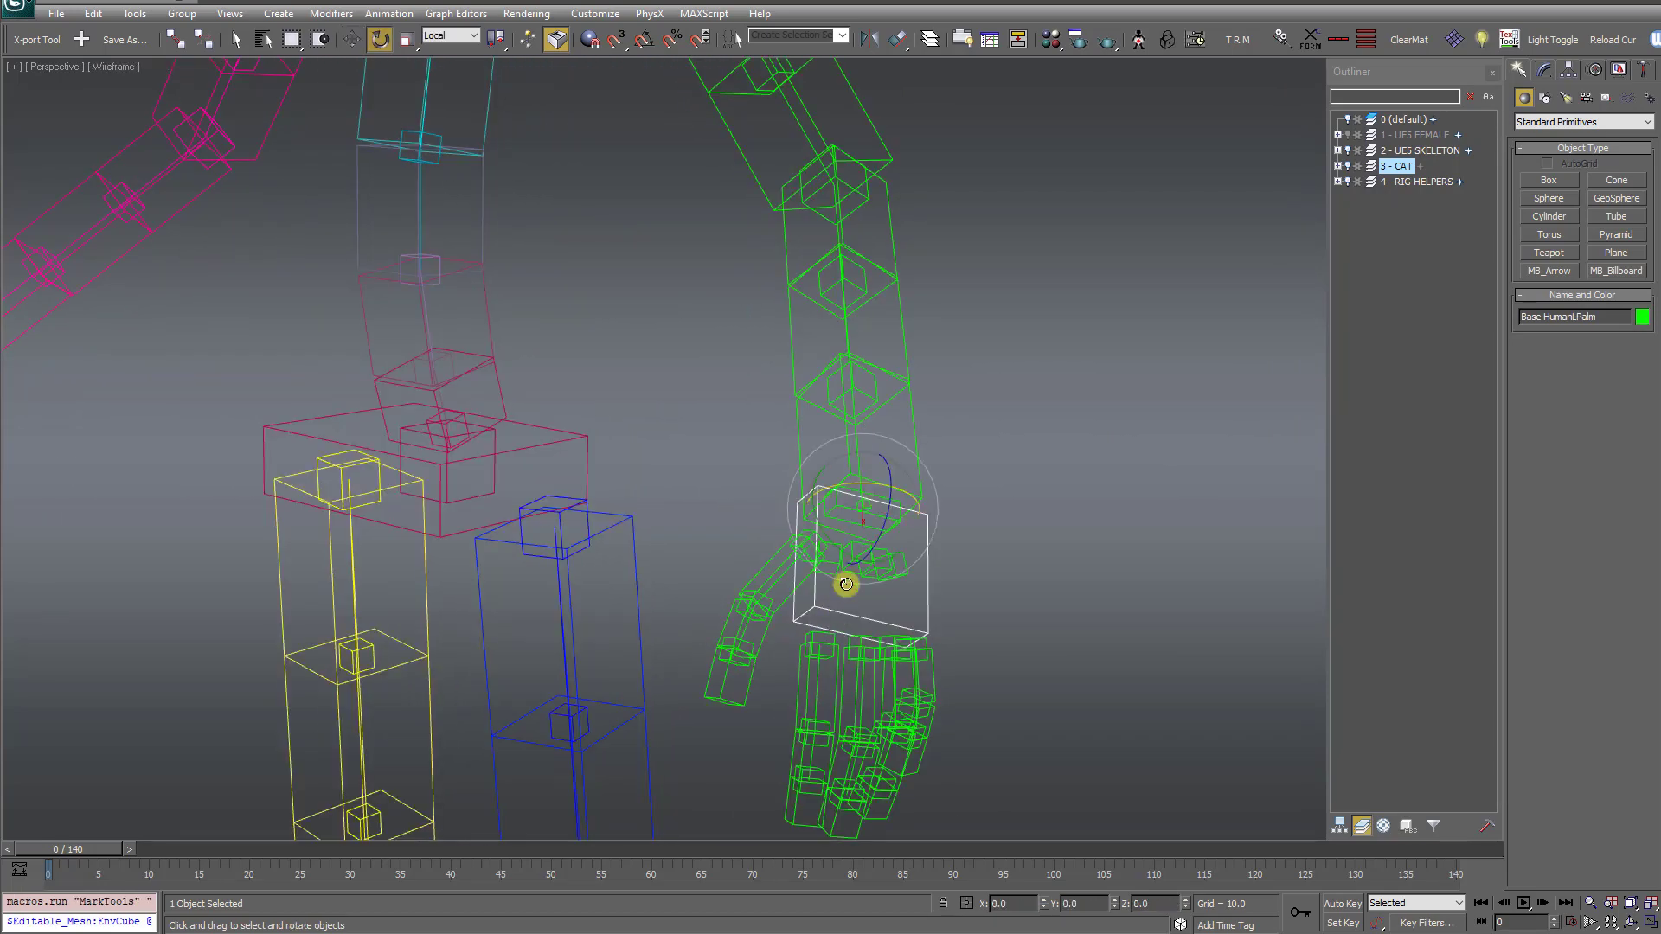
{"action": "left_click_drag", "start_coordinate": [846, 486], "coordinate": [889, 555]}
{"action": "key", "text": "ctrl+z"}
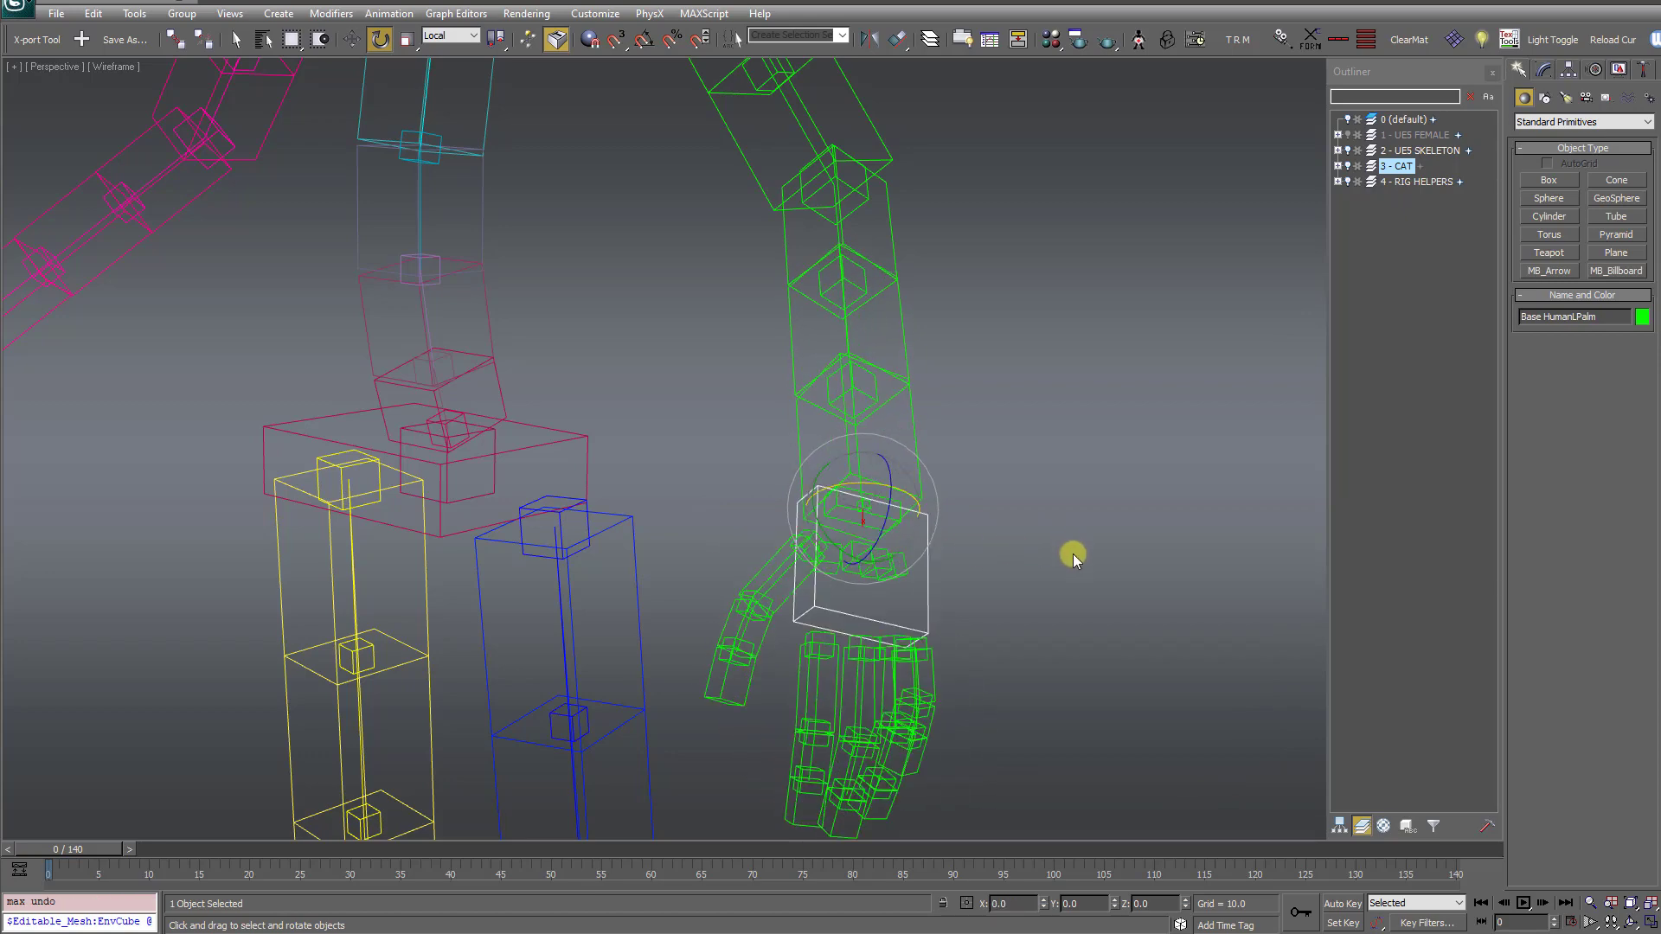
{"action": "key", "text": "F3"}
Step: Orbit around the rig, unhide the UE5 FEMALE layer and clear the selection
{"action": "scroll", "coordinate": [1072, 562], "scroll_direction": "down", "scroll_amount": 8}
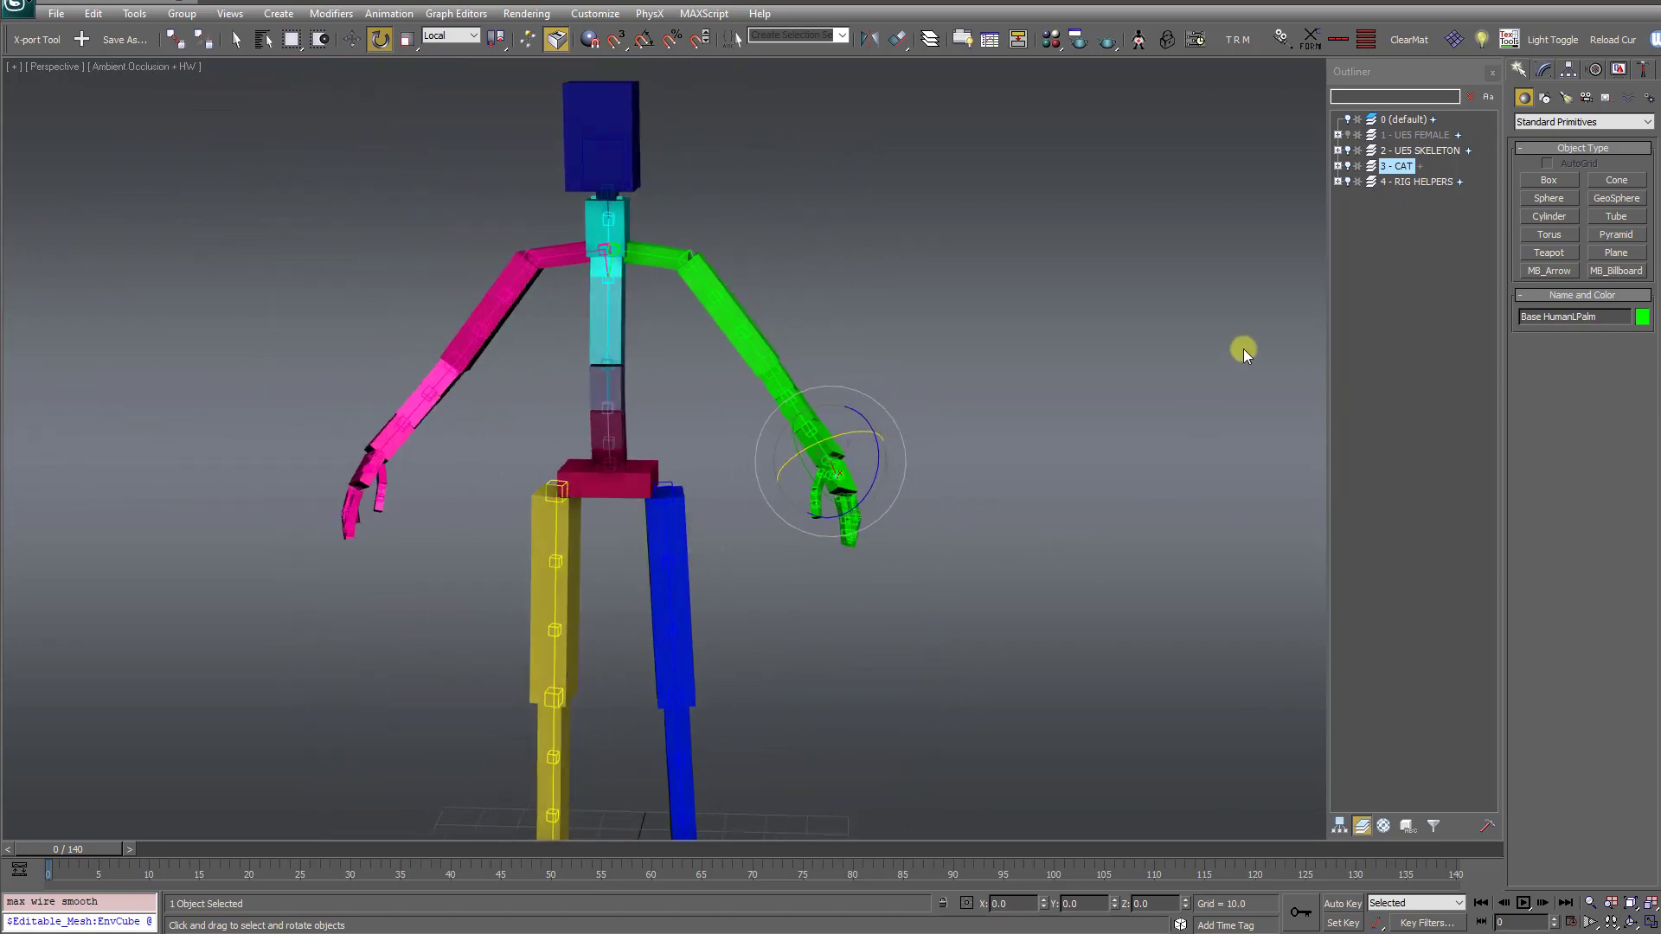
{"action": "middle_click_drag", "start_coordinate": [1337, 241], "coordinate": [1149, 413], "text": "alt"}
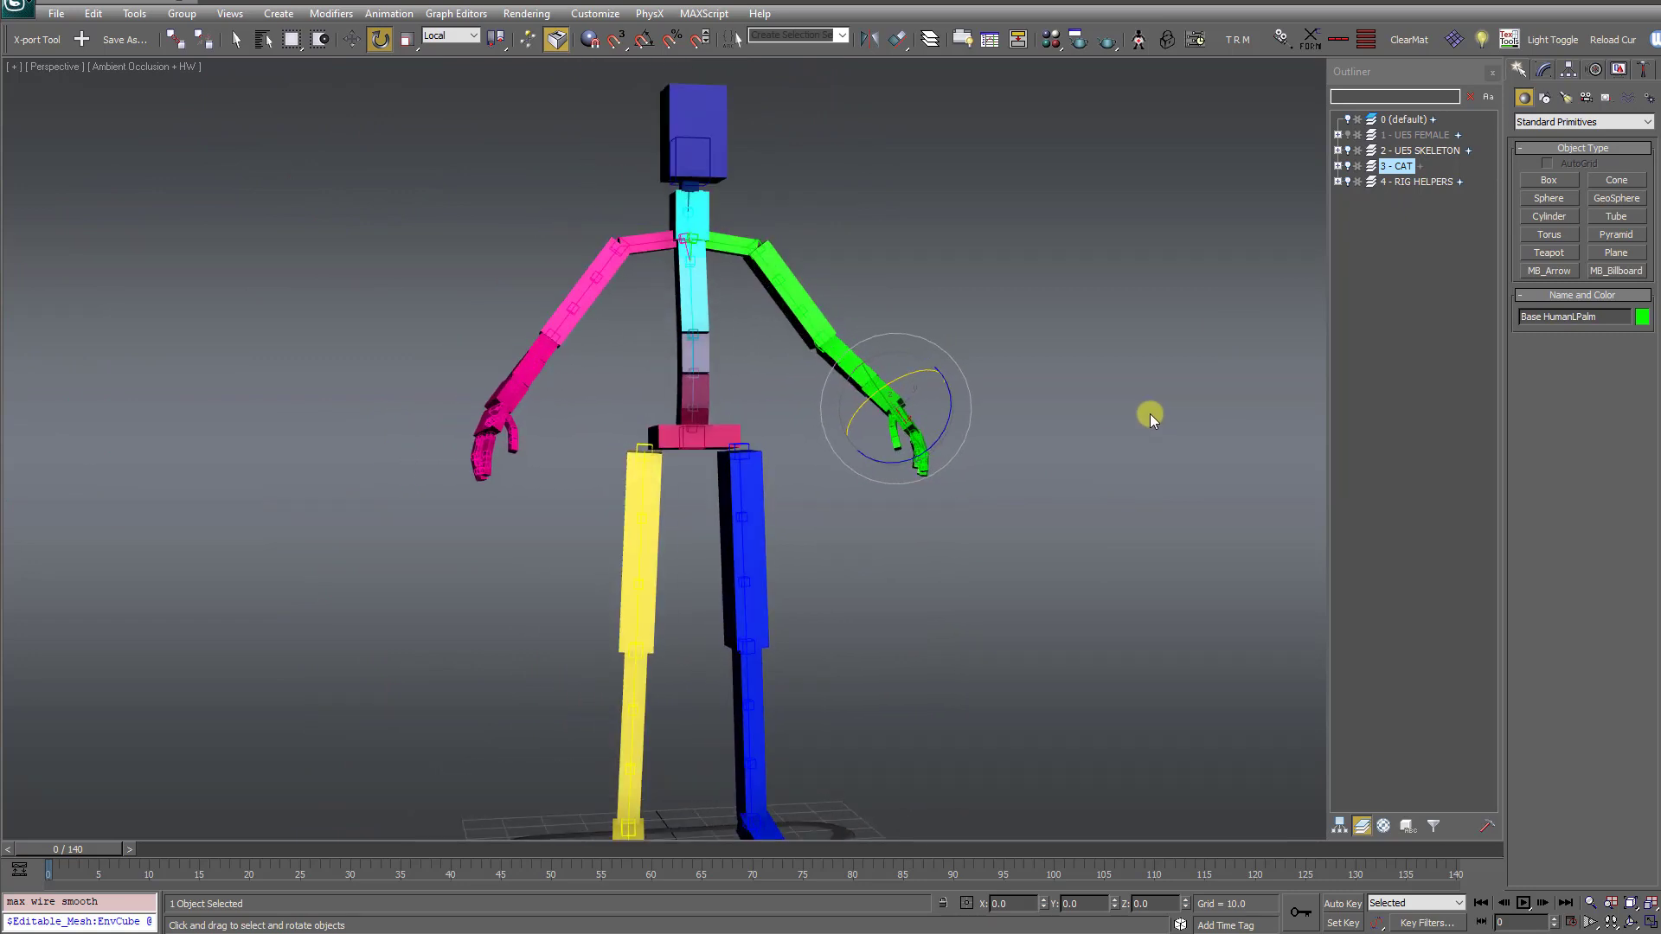
{"action": "middle_click_drag", "start_coordinate": [1271, 223], "coordinate": [1026, 456], "text": "alt"}
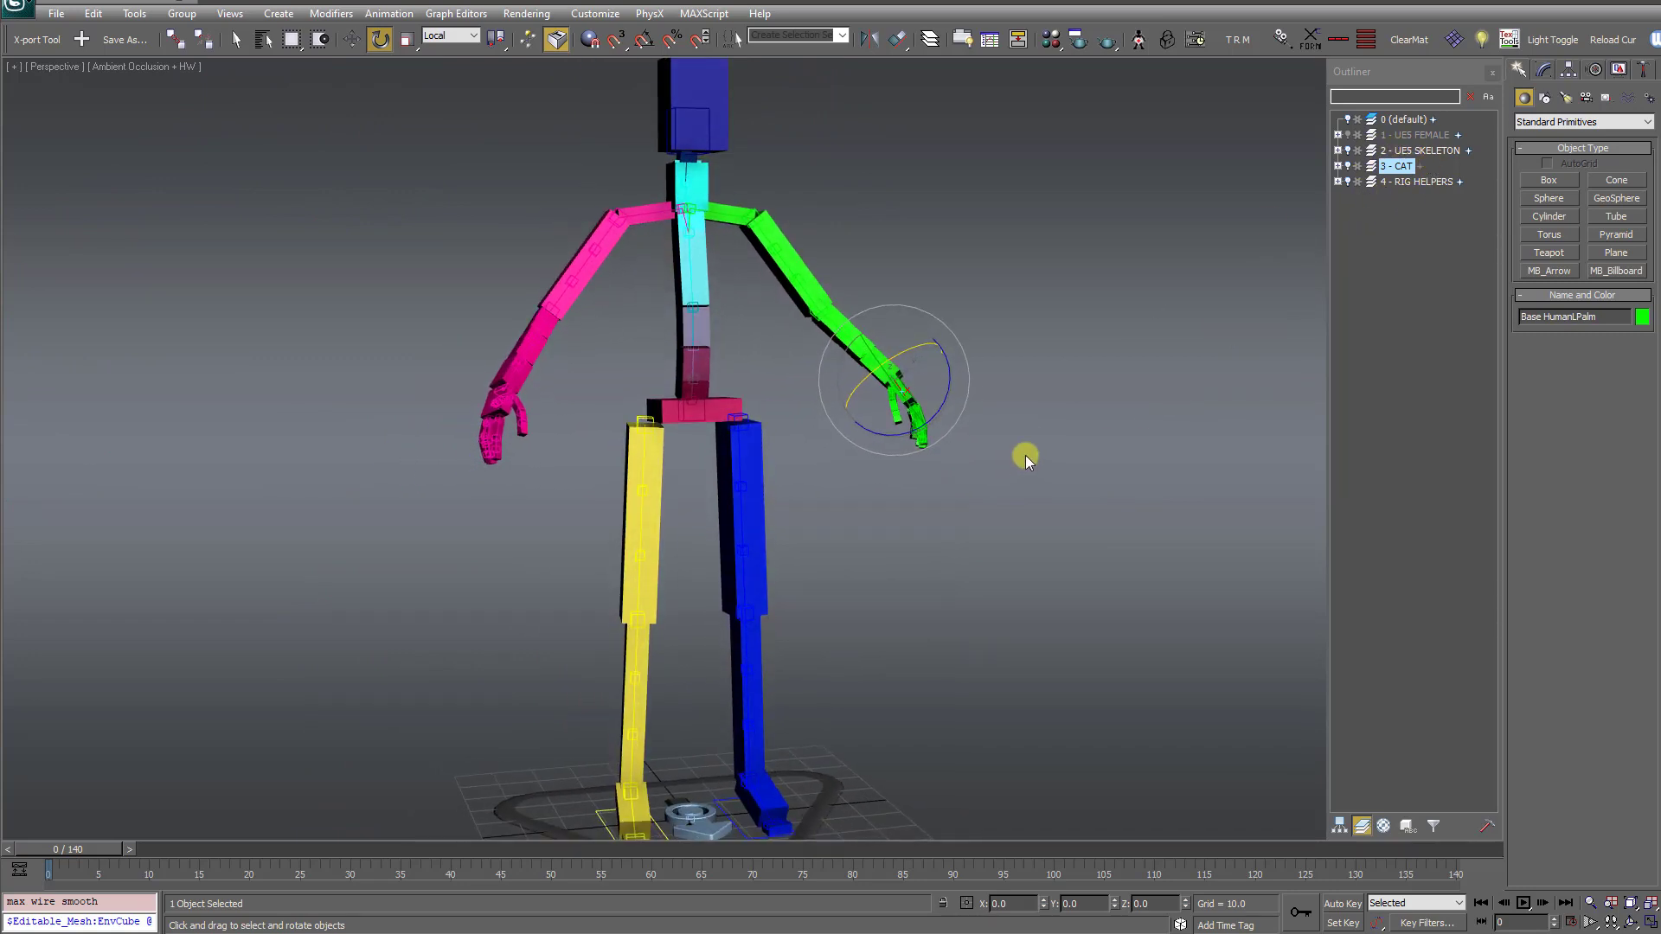
{"action": "left_click", "coordinate": [1348, 136]}
{"action": "scroll", "coordinate": [661, 740], "scroll_direction": "up", "scroll_amount": 3}
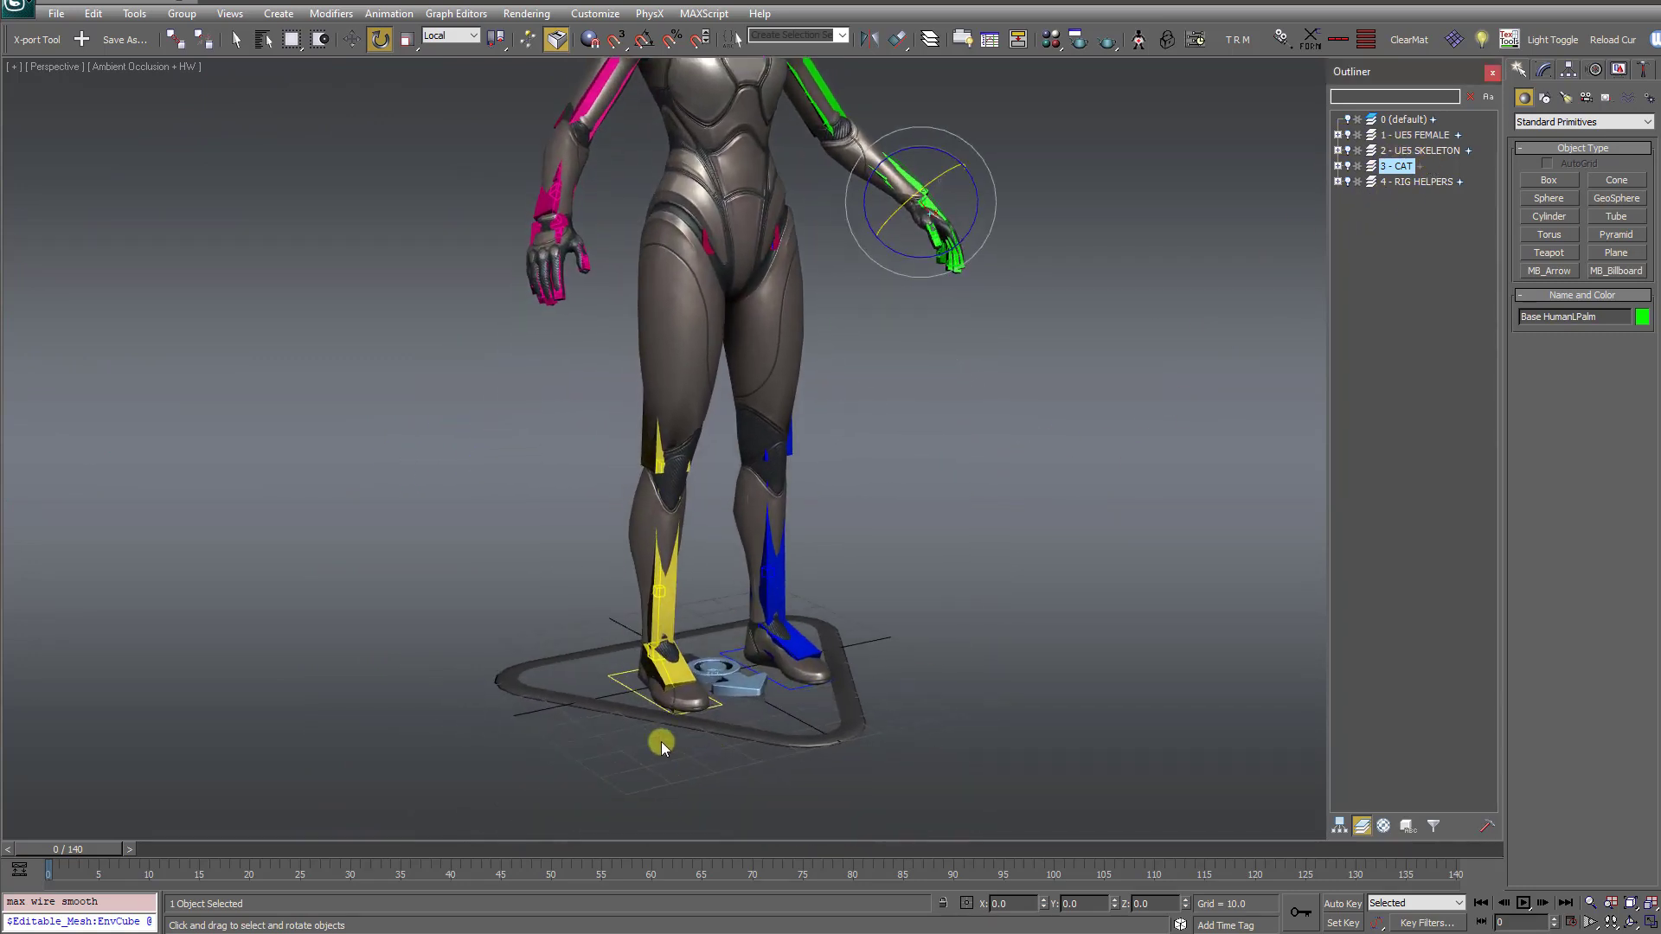
{"action": "scroll", "coordinate": [652, 673], "scroll_direction": "down", "scroll_amount": 5}
{"action": "left_click", "coordinate": [1097, 719]}
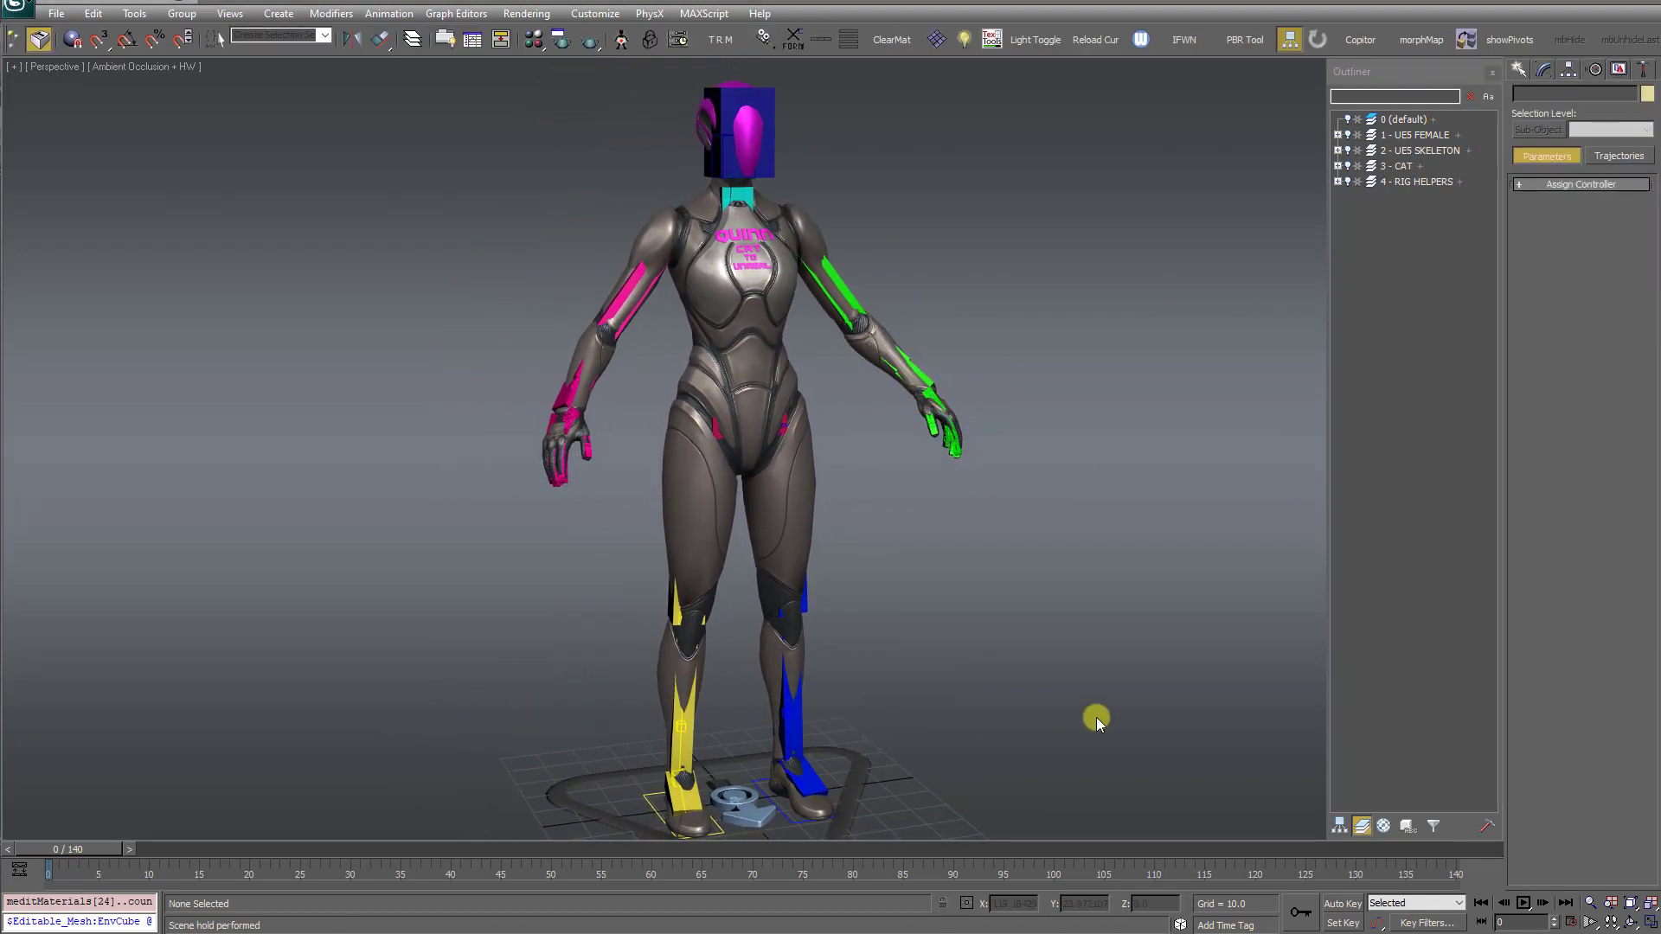
Step: Switch Base Human to animation mode, play the 140-frame walk, and hide the CAT and RIG HELPERS layers
{"action": "left_click_drag", "start_coordinate": [1018, 746], "coordinate": [825, 815]}
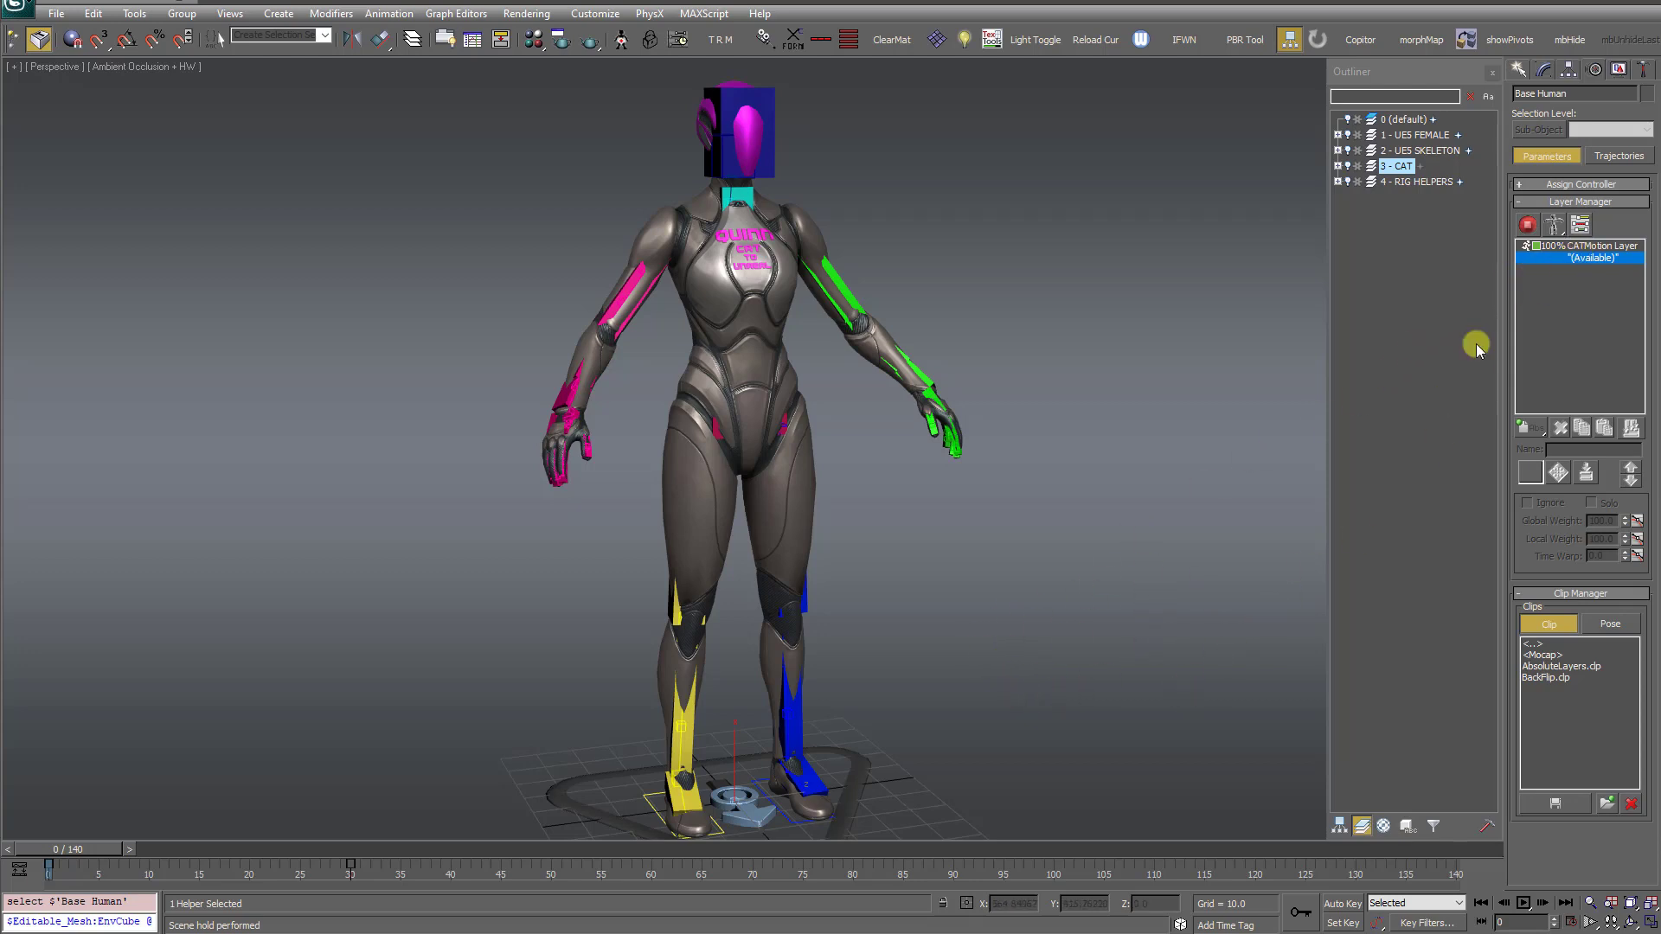
{"action": "left_click", "coordinate": [1528, 225]}
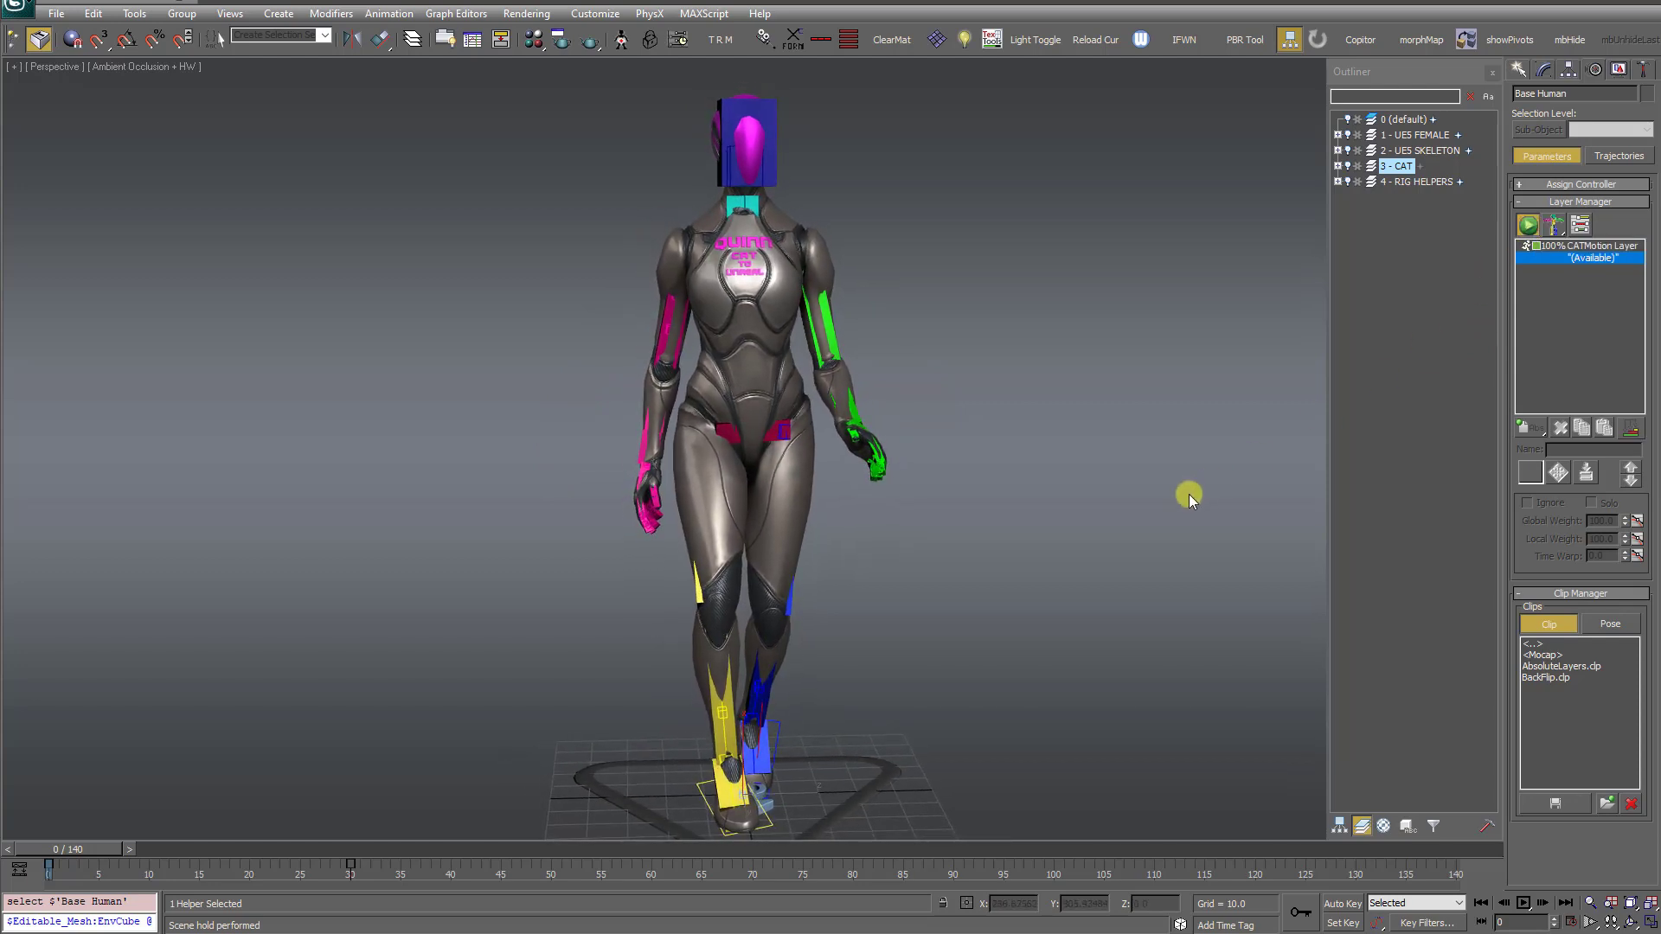
{"action": "key", "text": "slash"}
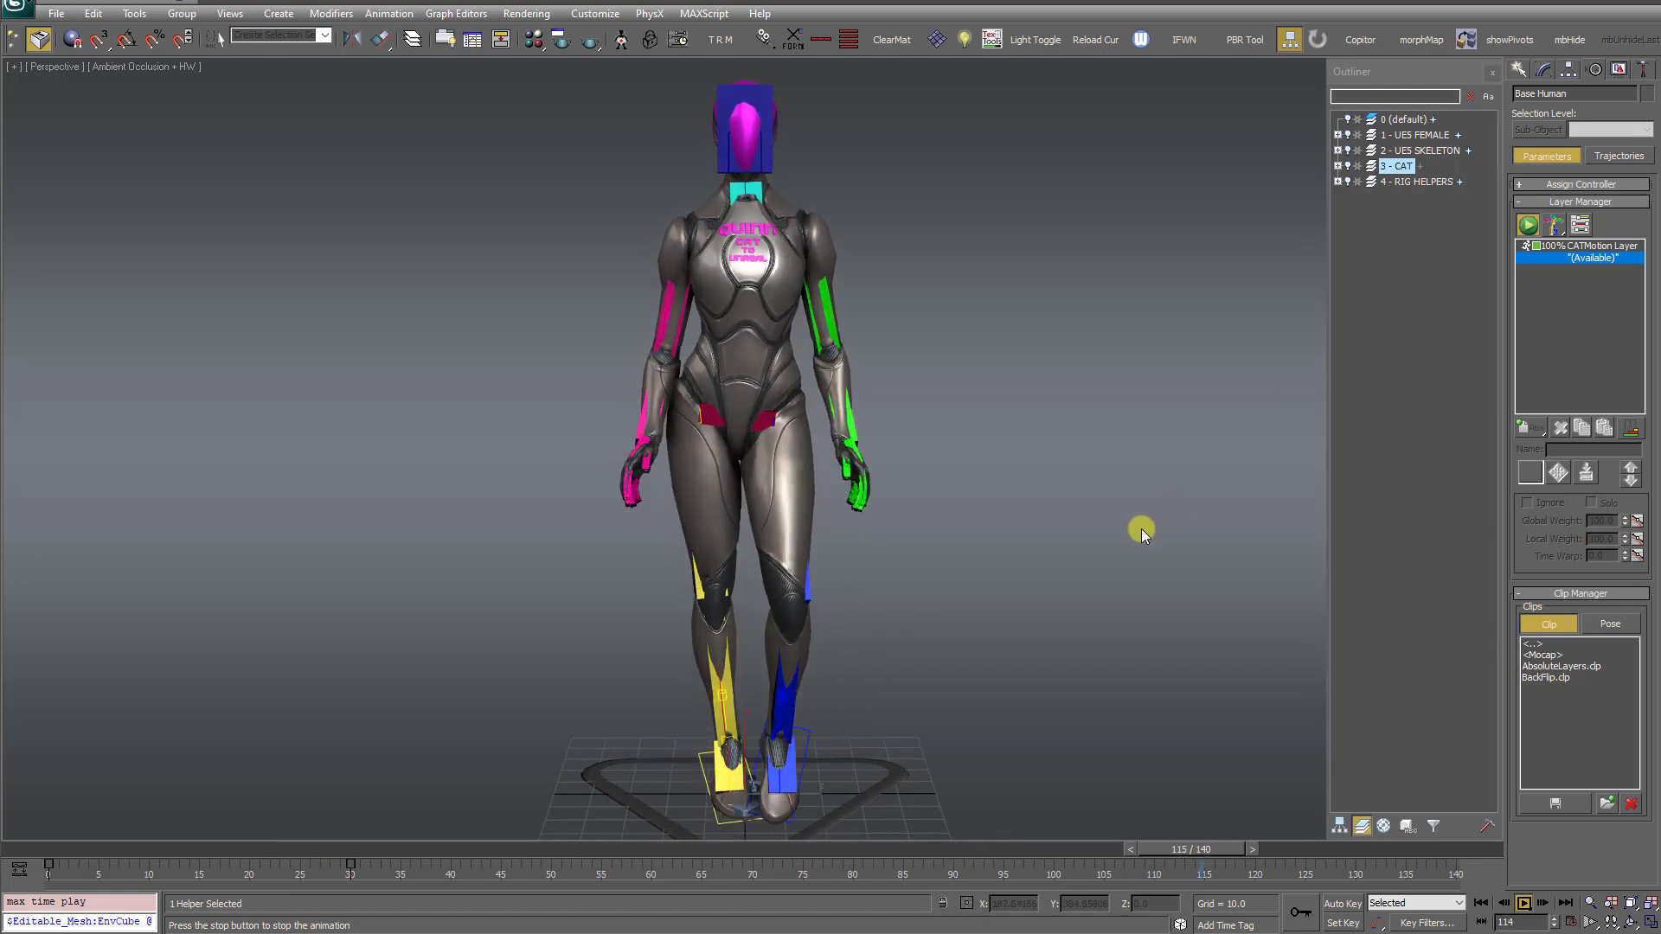
{"action": "left_click", "coordinate": [1348, 166]}
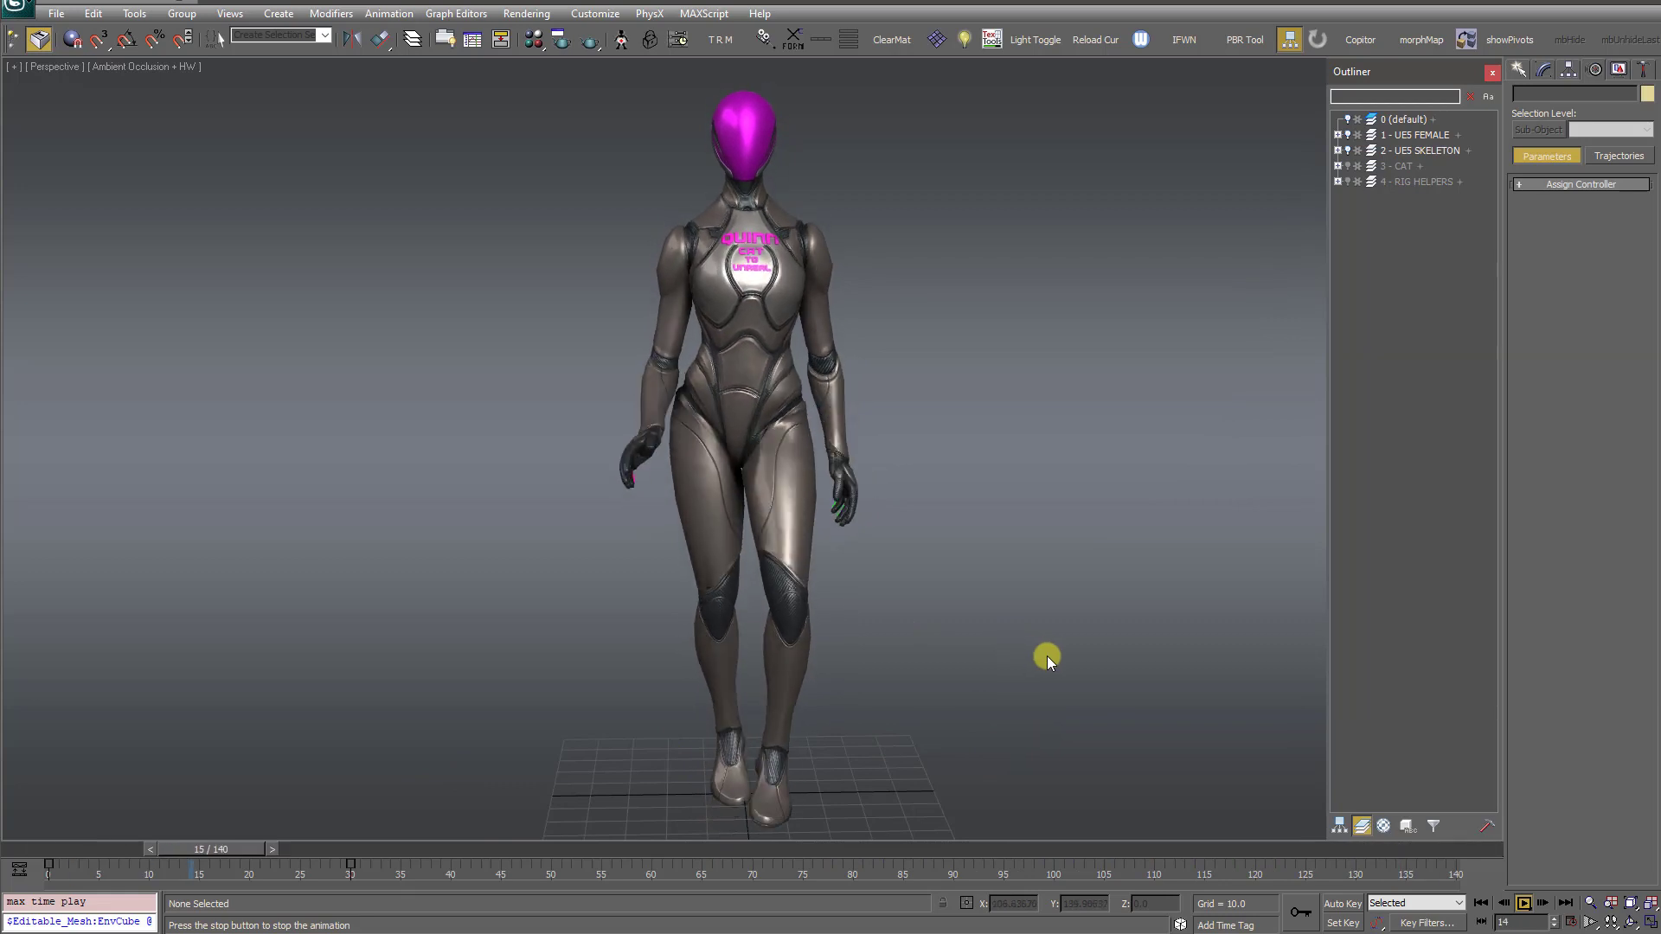
Step: Return to frame 0, hide the UE5 FEMALE layer, and box-select all 89 skeleton bones
{"action": "left_click", "coordinate": [1480, 903]}
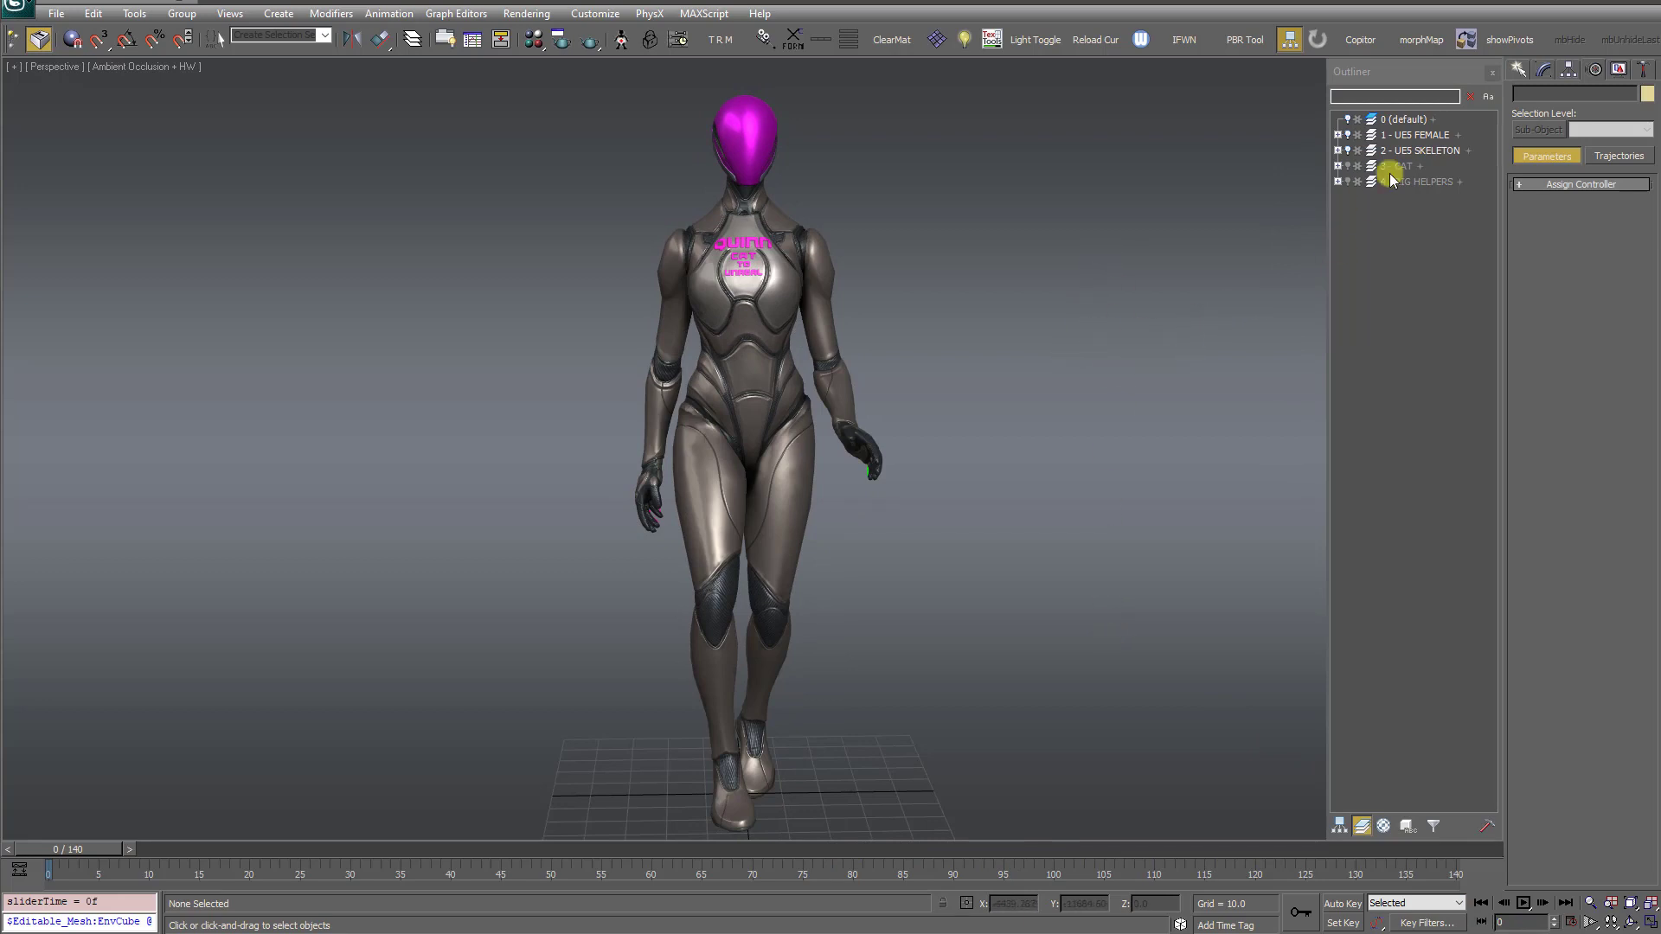
{"action": "left_click", "coordinate": [1350, 135]}
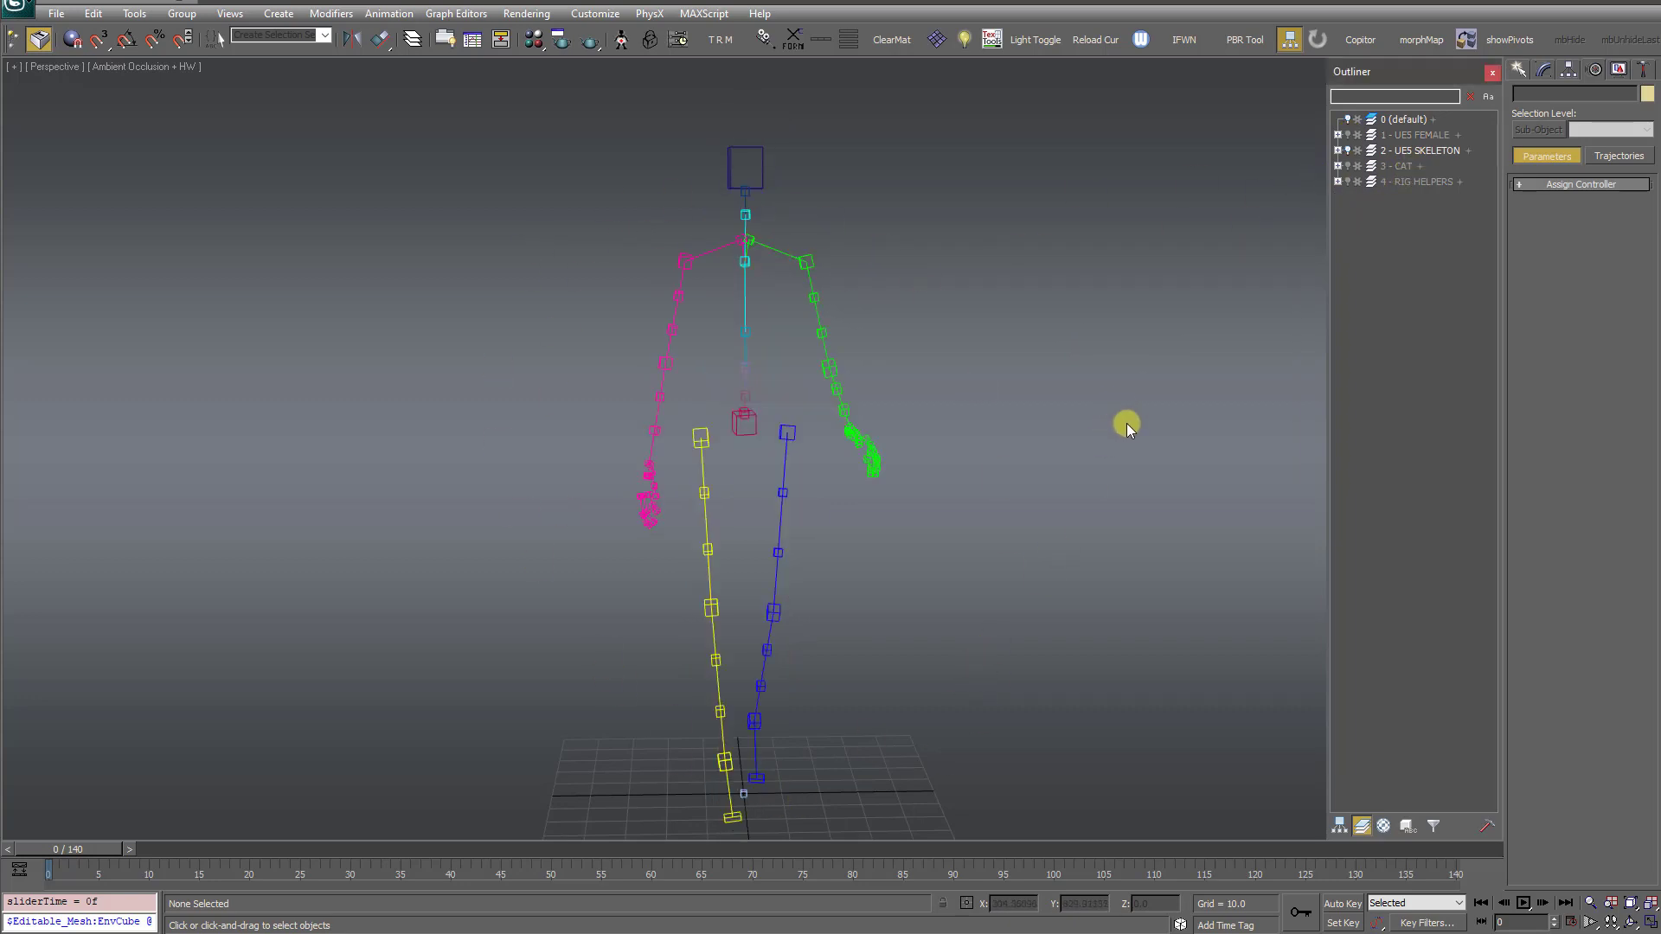
{"action": "left_click_drag", "start_coordinate": [532, 126], "coordinate": [986, 835]}
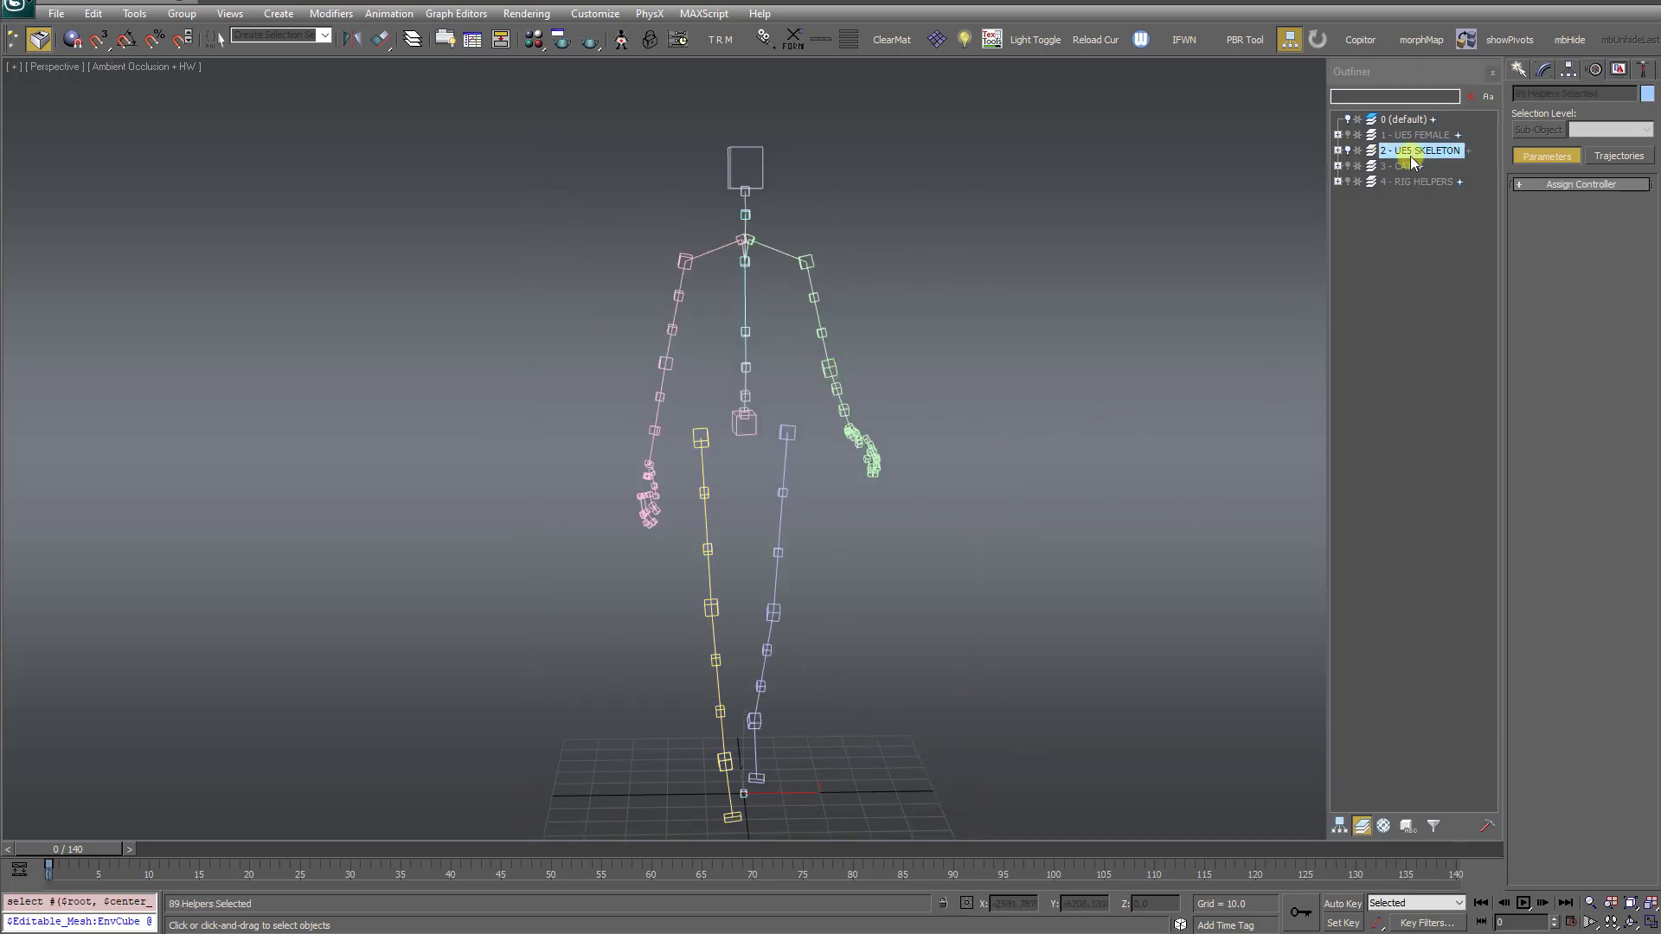
Step: Export the selected skeleton as catmotion.FBX with animation baked over frames 0–140 and deformations included
{"action": "left_click", "coordinate": [58, 14]}
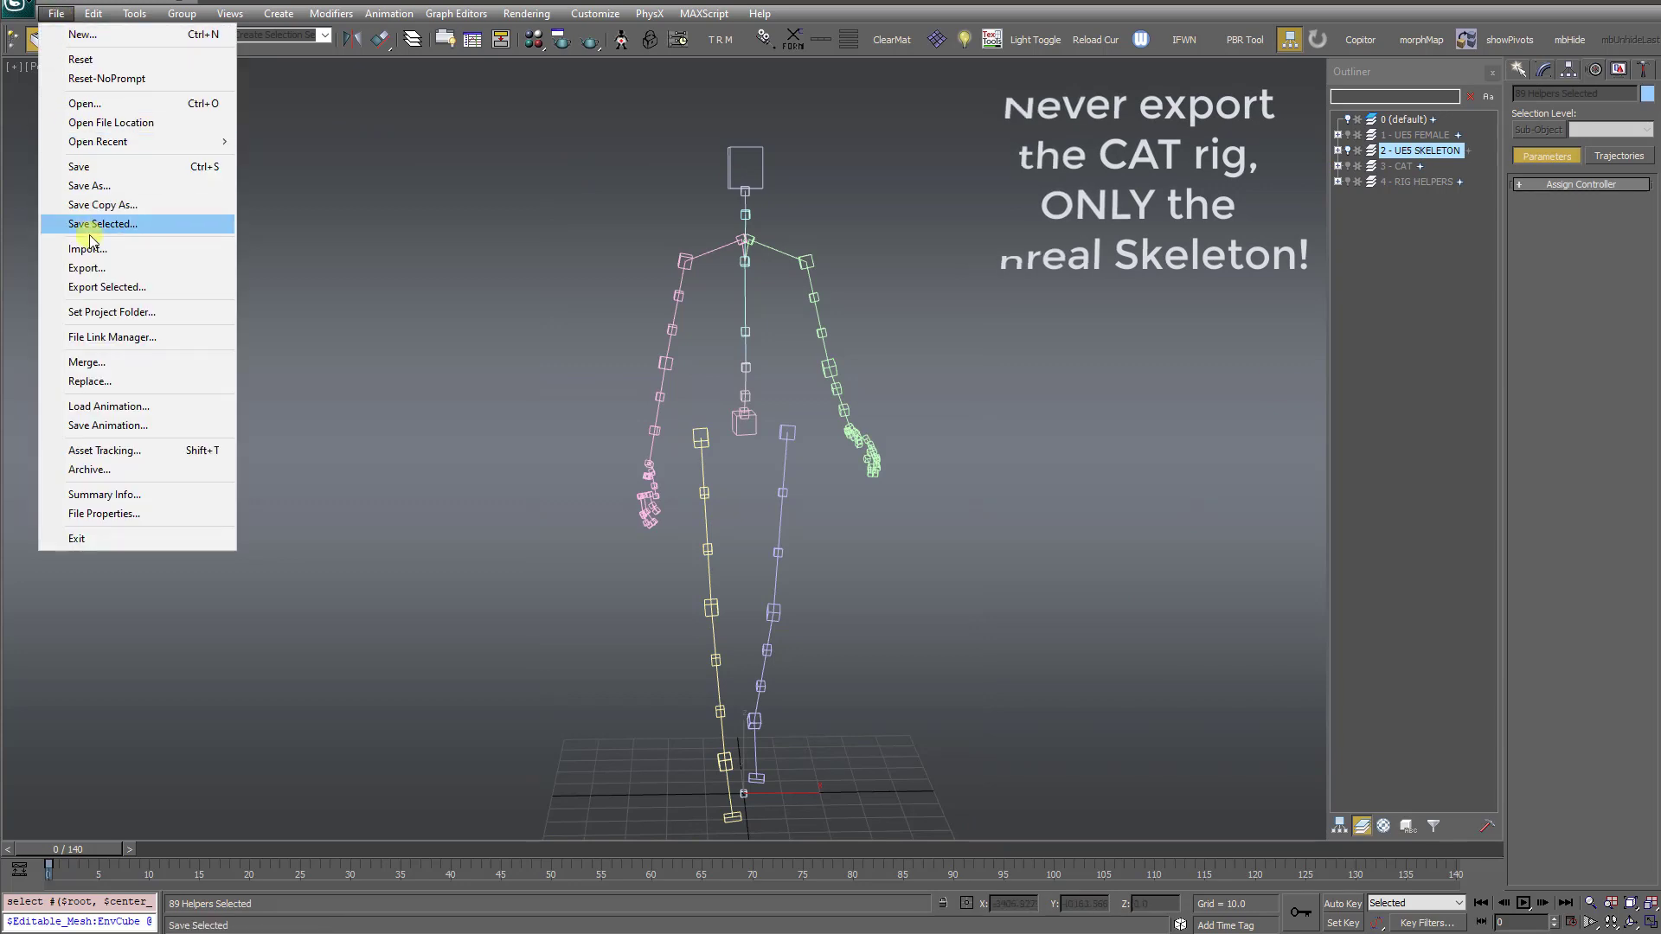
{"action": "left_click", "coordinate": [98, 288]}
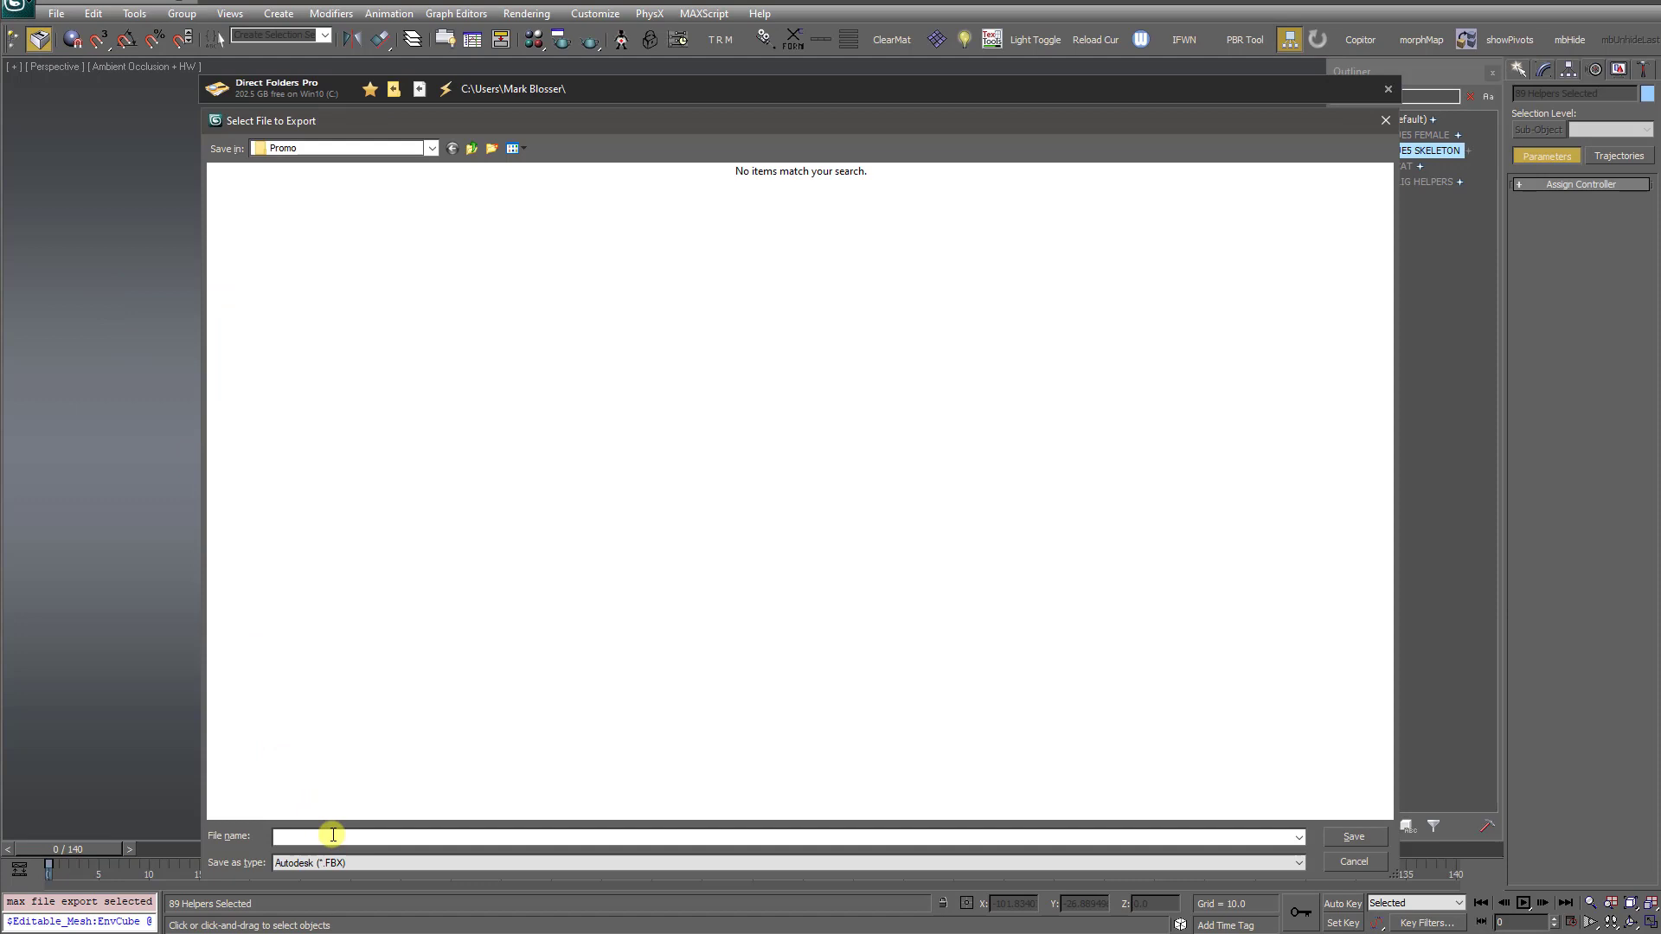
{"action": "type", "text": "catmotion"}
{"action": "key", "text": "Return"}
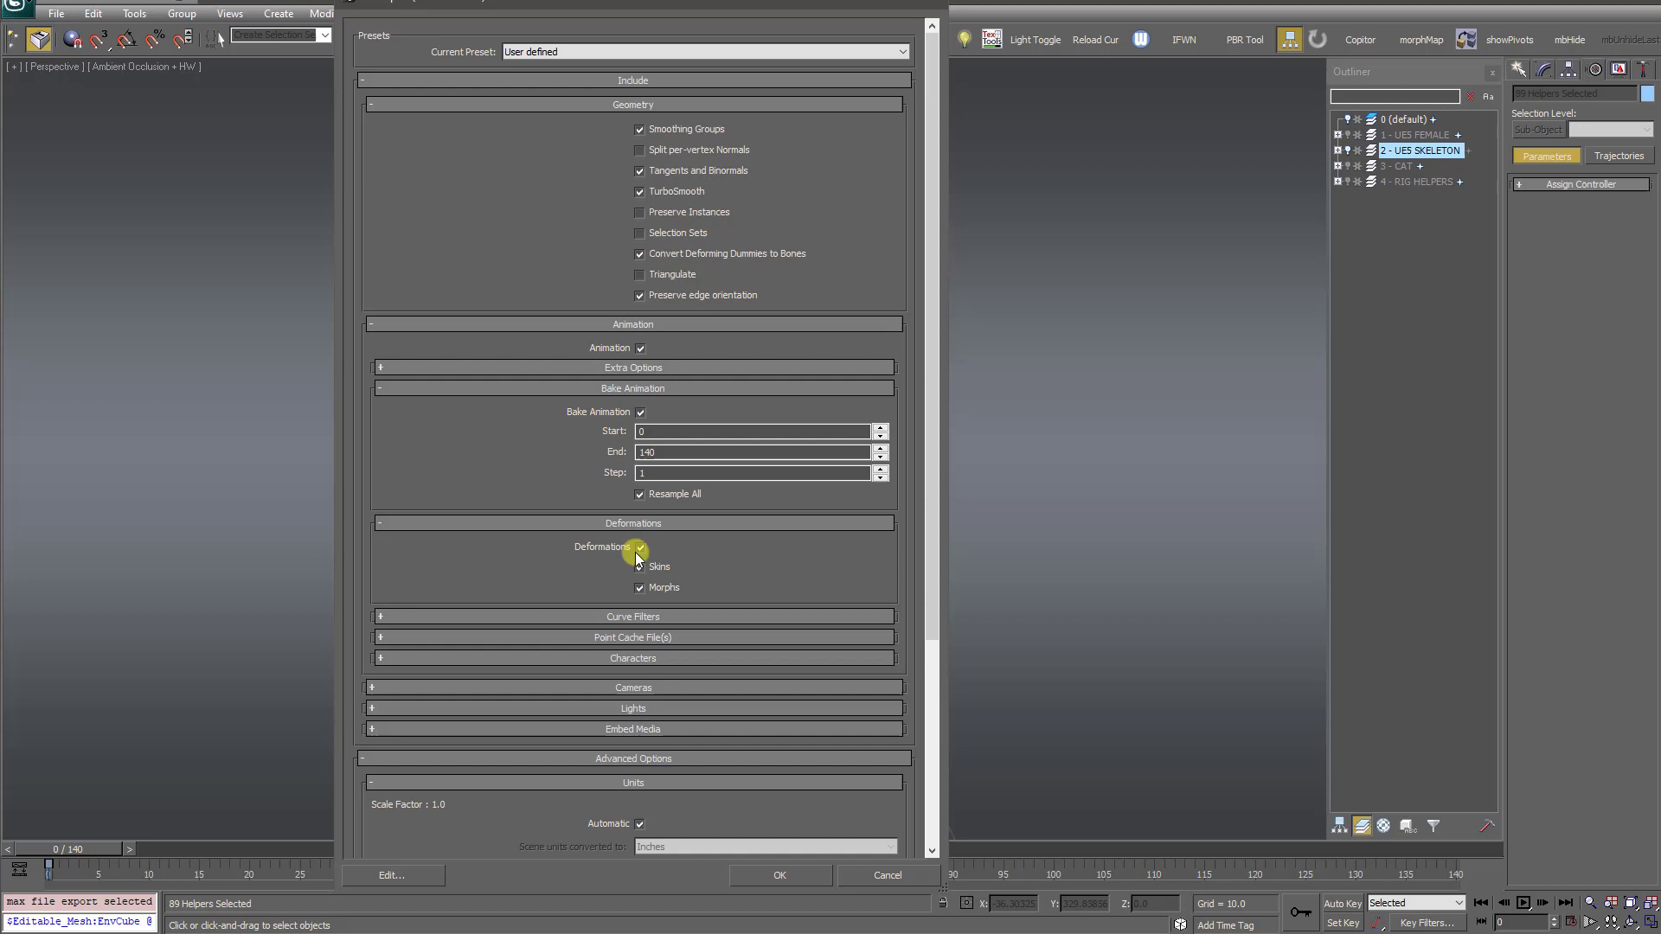
{"action": "left_click_drag", "start_coordinate": [931, 449], "coordinate": [933, 671]}
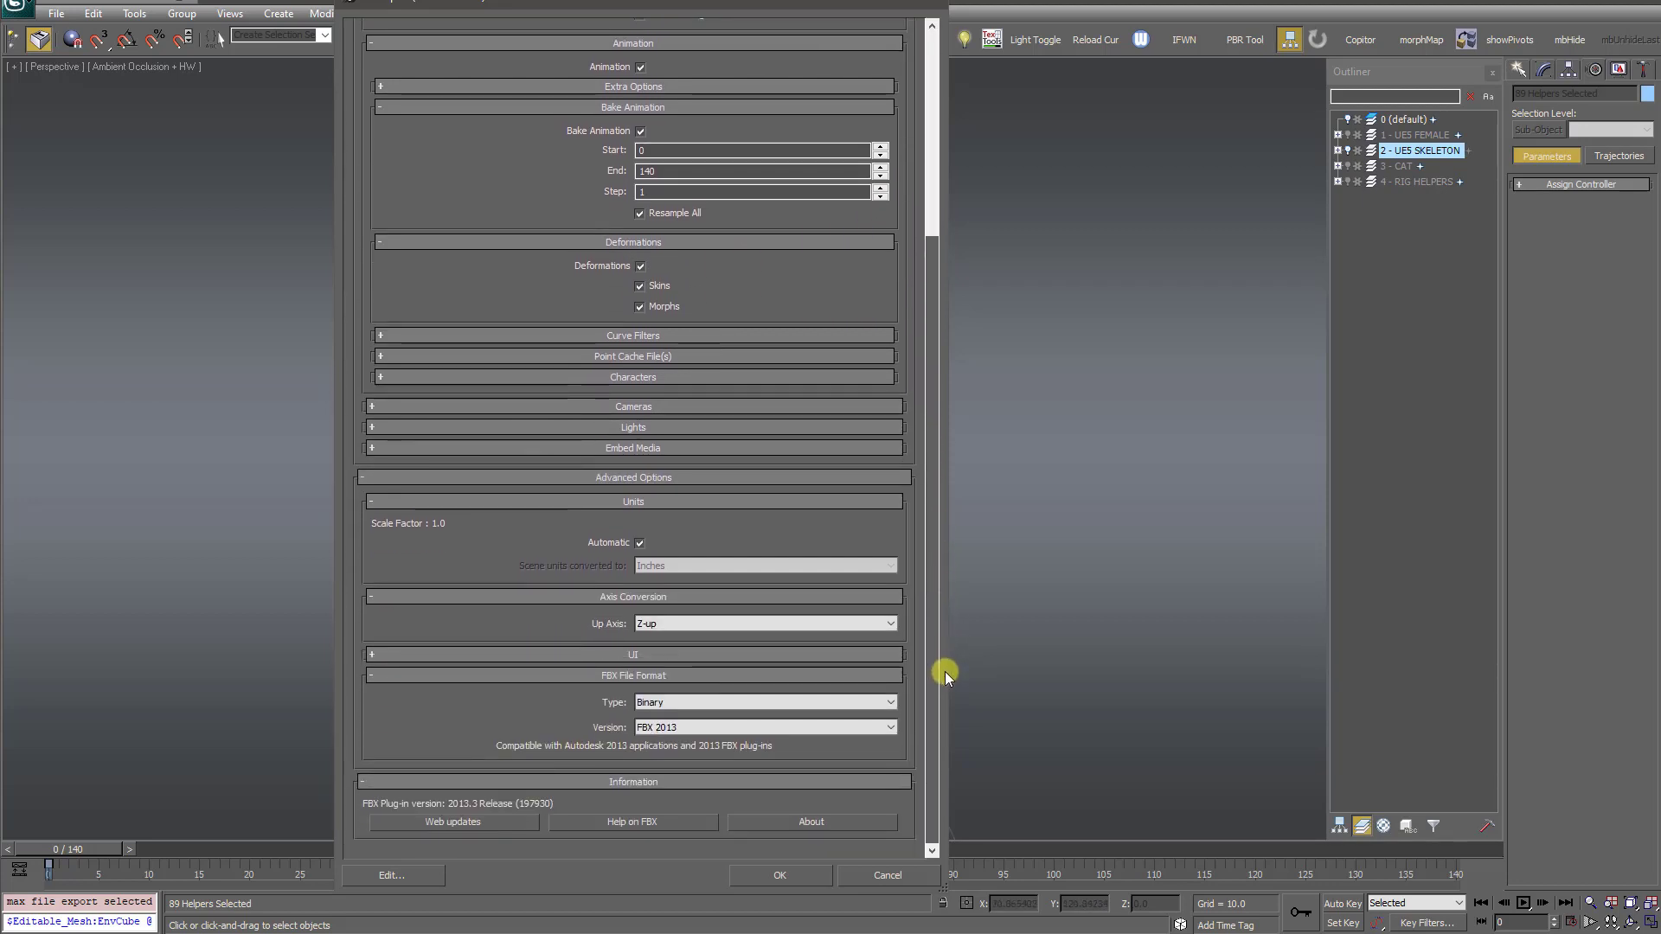
{"action": "left_click", "coordinate": [763, 879]}
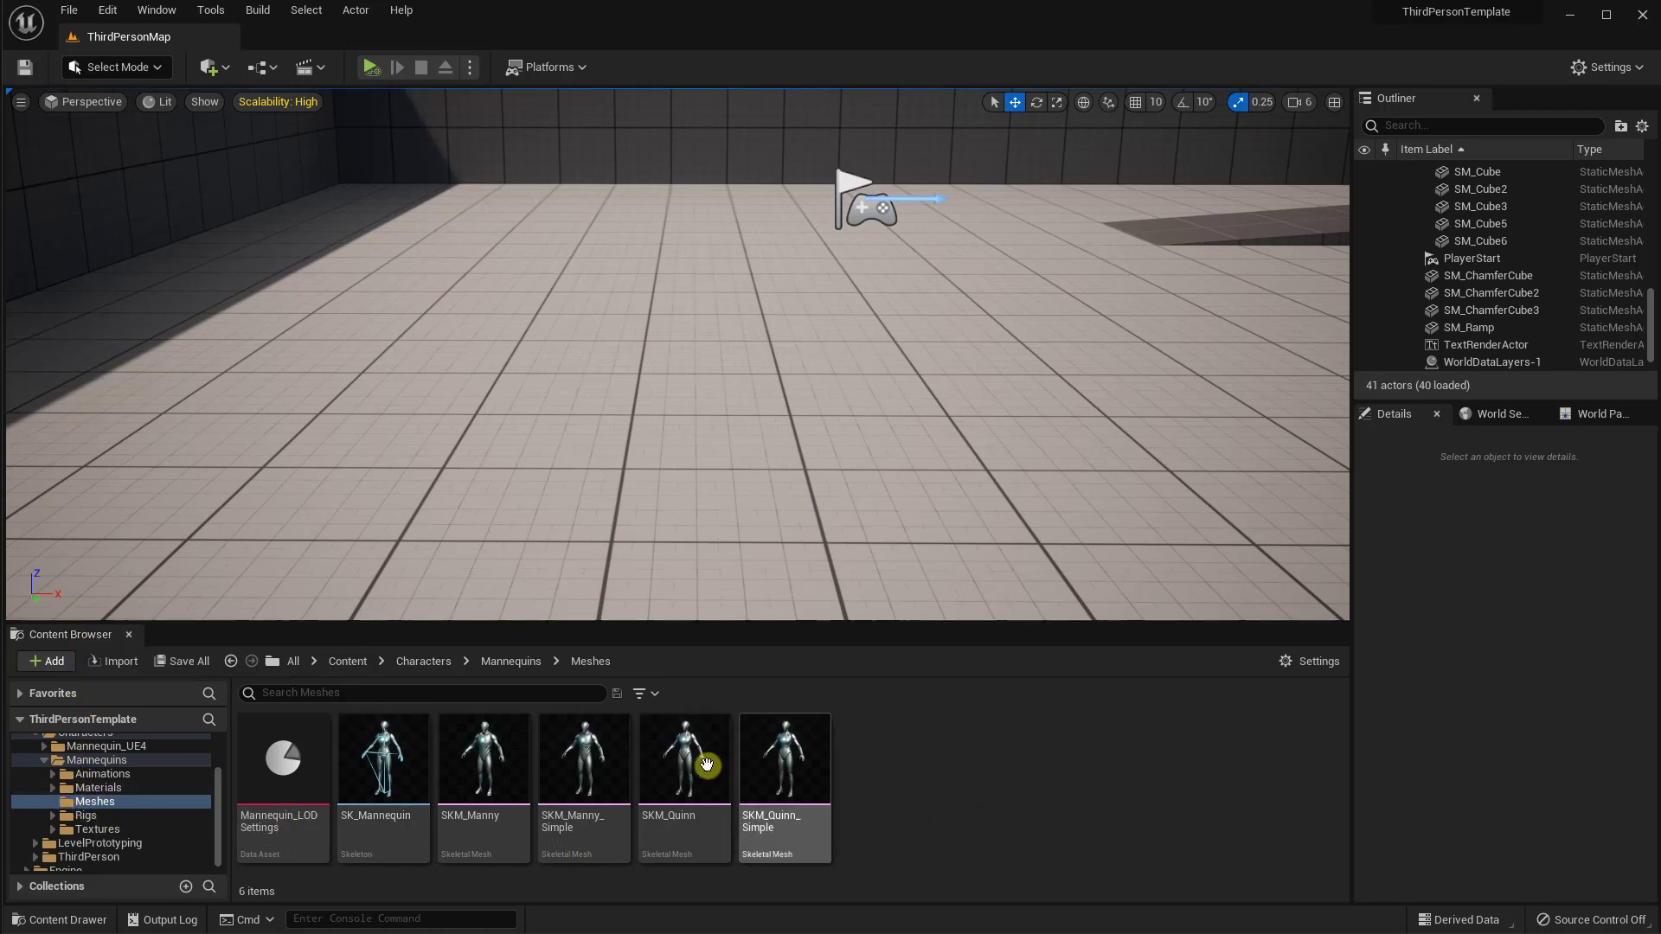
Step: Import catmotion.FBX onto the SK_Mannequin skeleton and open the resulting animation sequence
{"action": "left_click", "coordinate": [107, 663]}
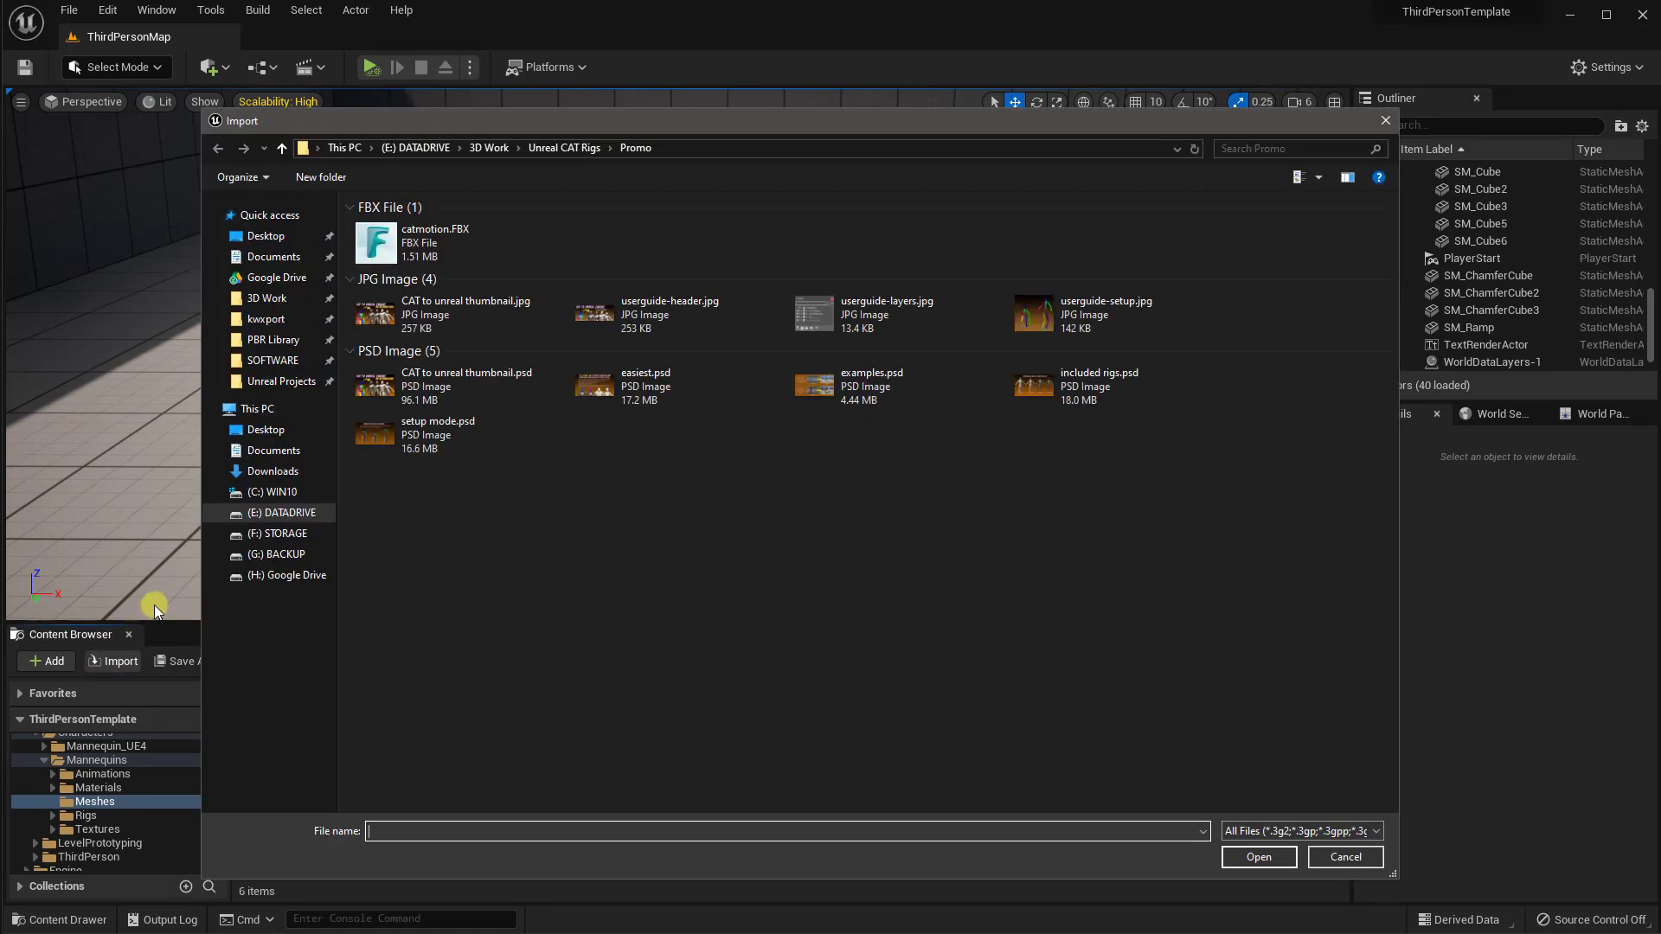
{"action": "left_click", "coordinate": [433, 244]}
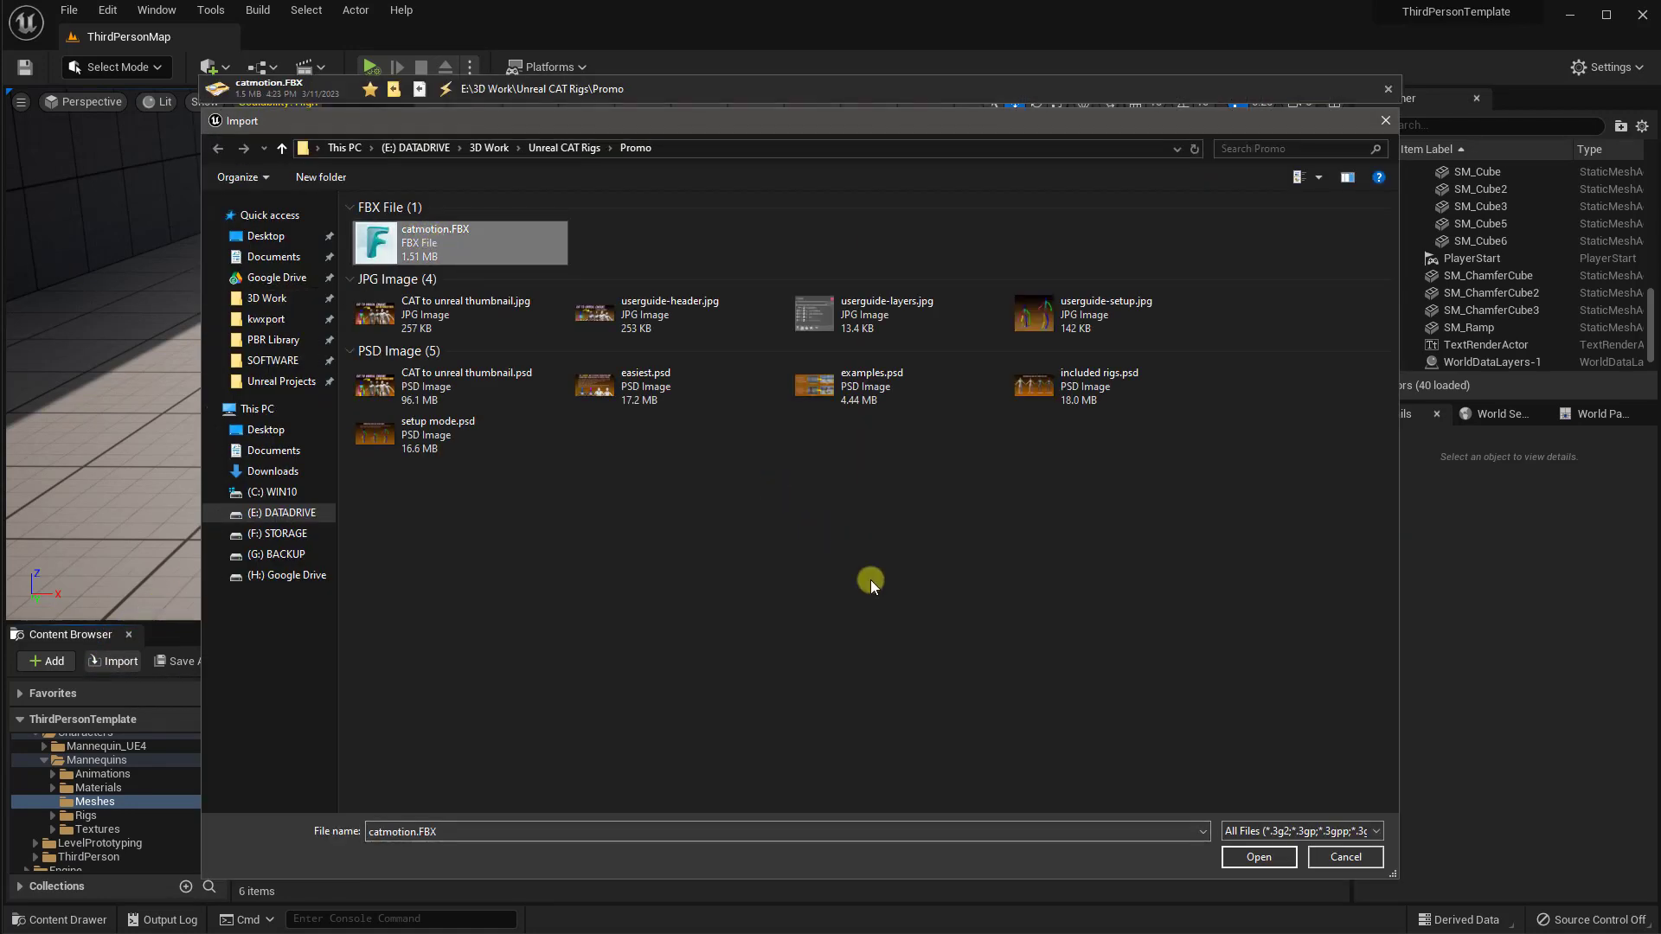
{"action": "left_click", "coordinate": [1257, 858]}
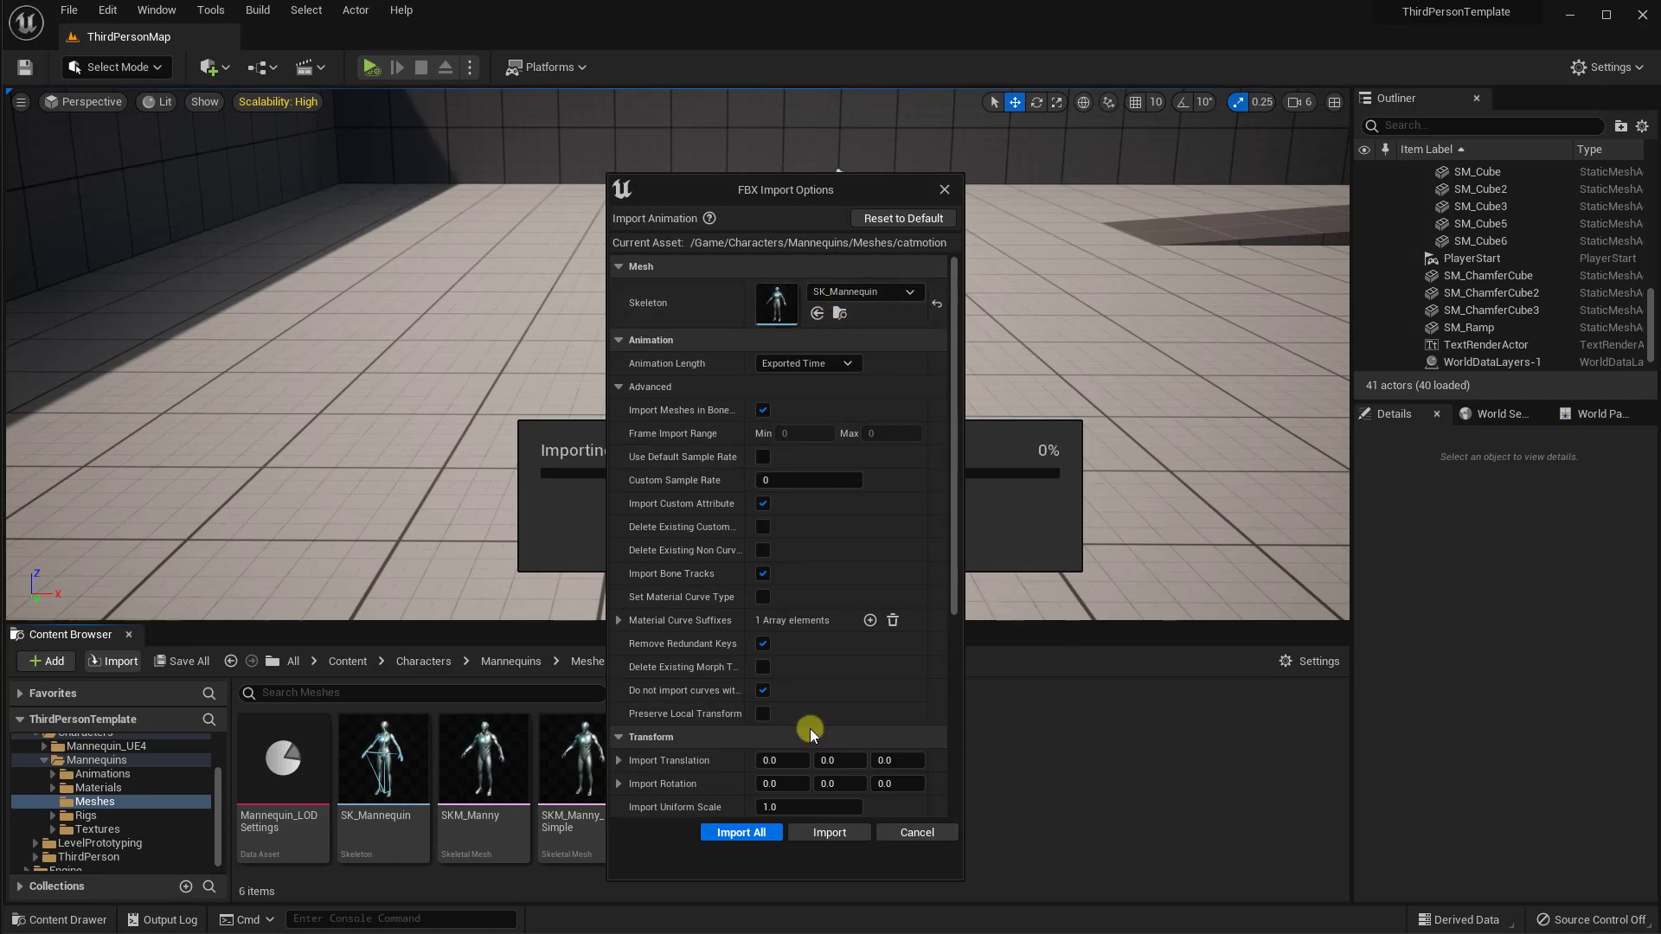
{"action": "left_click", "coordinate": [824, 835]}
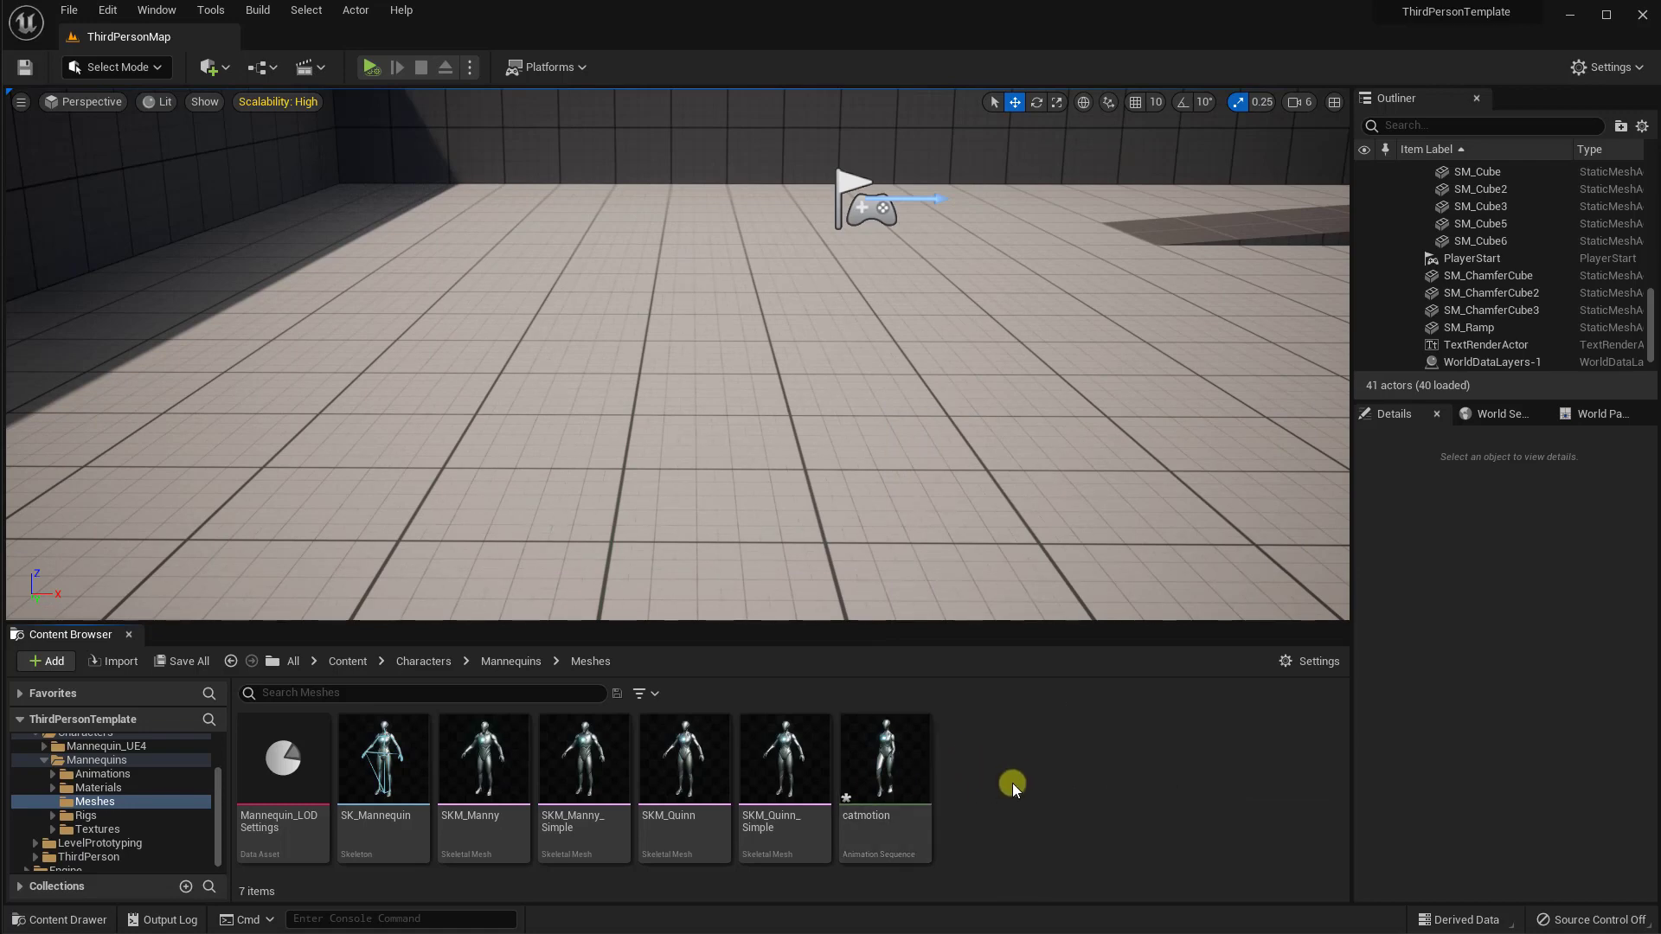
{"action": "double_click", "coordinate": [924, 779]}
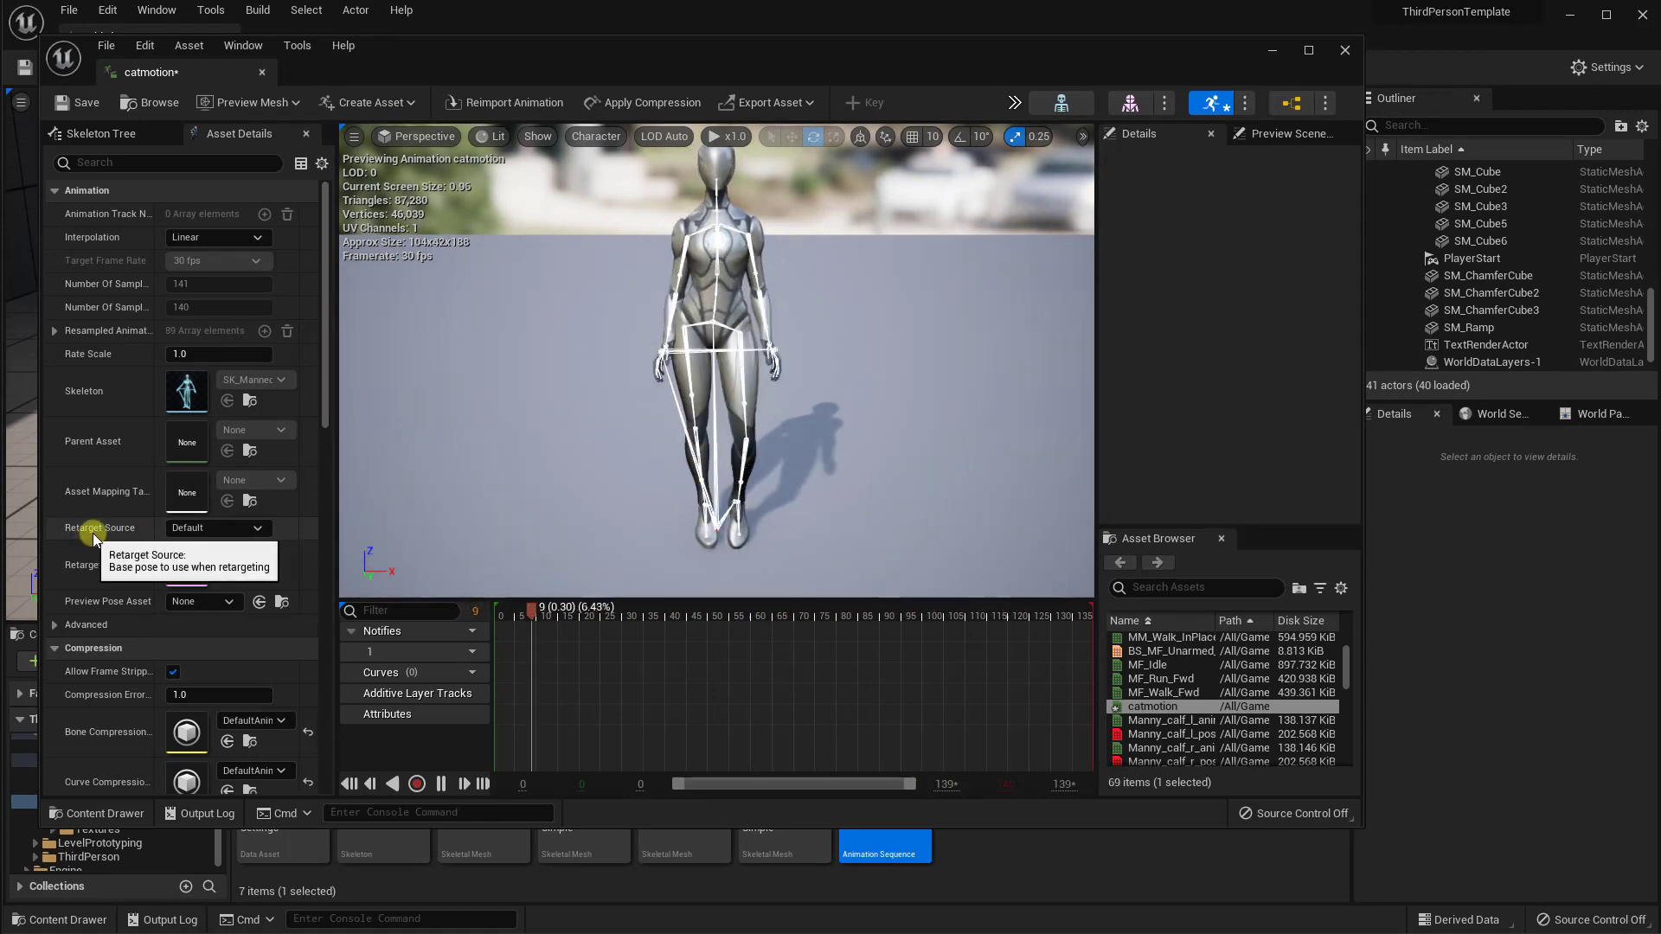
Step: Set catmotion's Retarget Source to SKM_Quinn and save the asset
{"action": "left_click", "coordinate": [216, 528]}
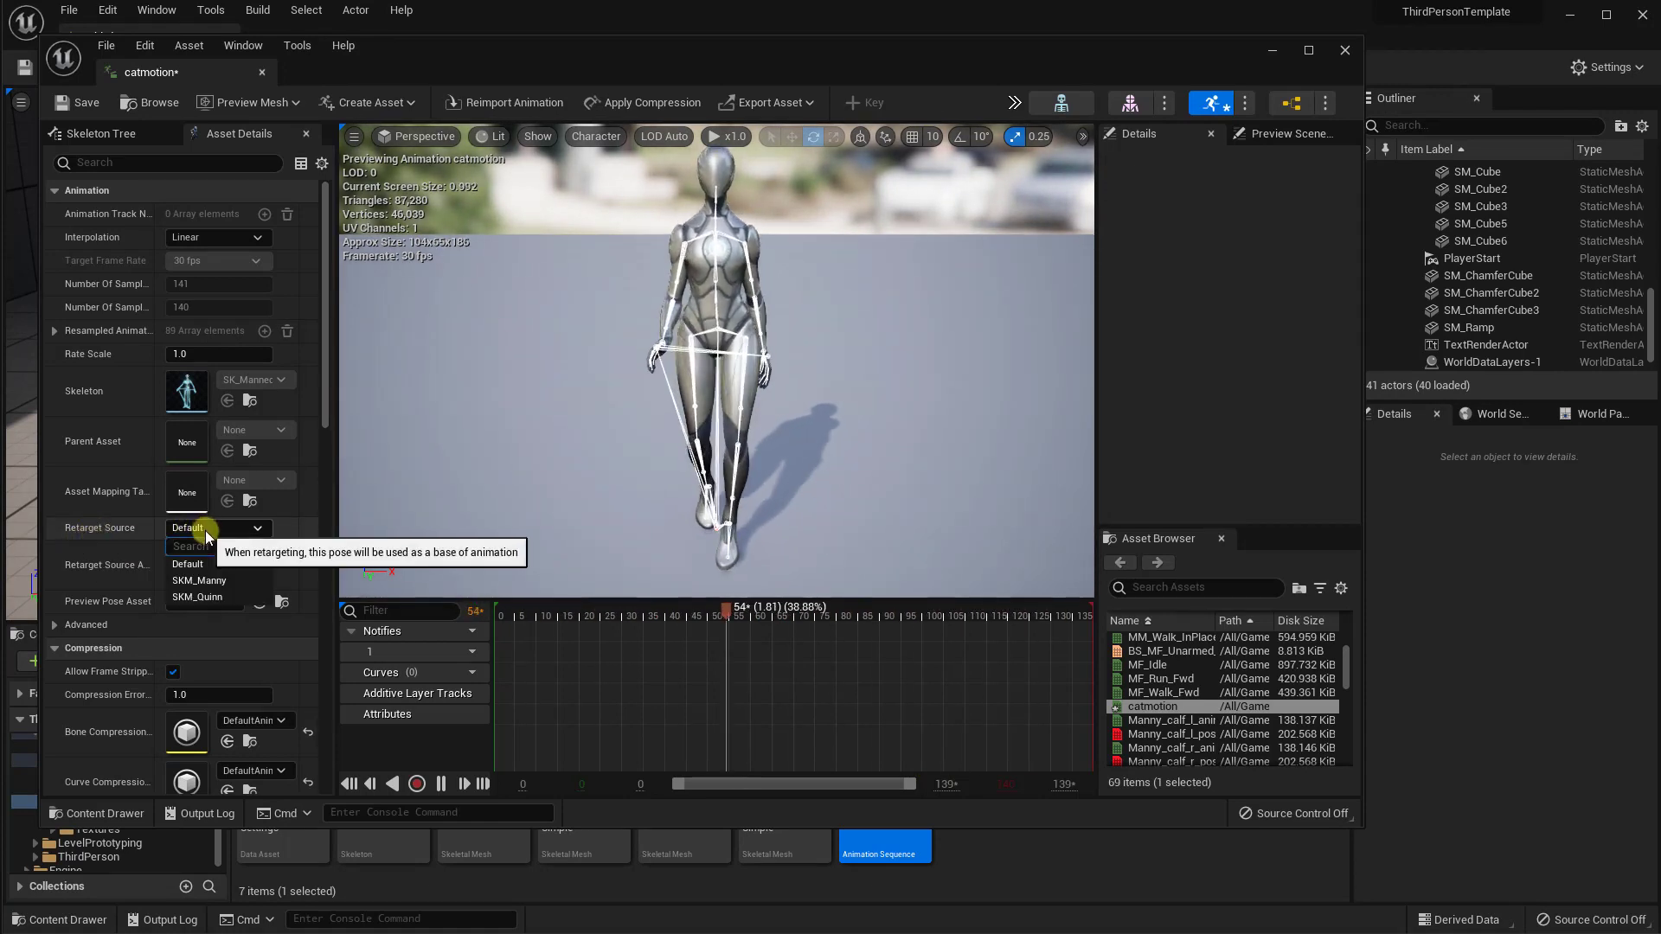
{"action": "left_click", "coordinate": [197, 597]}
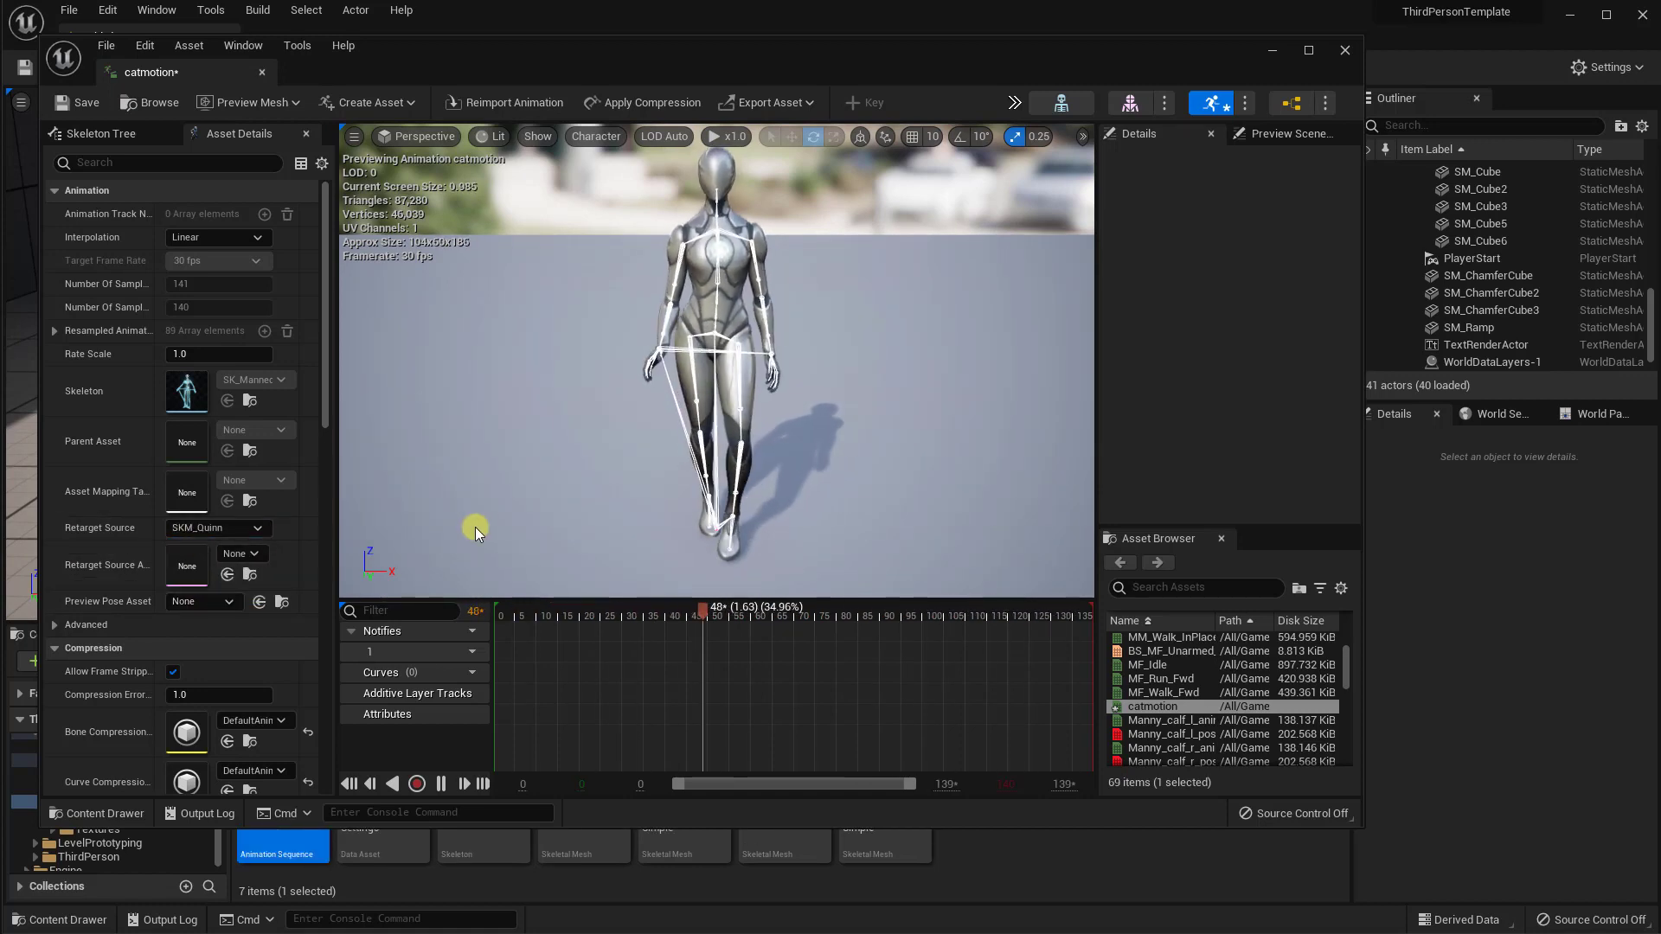
{"action": "left_click", "coordinate": [80, 105]}
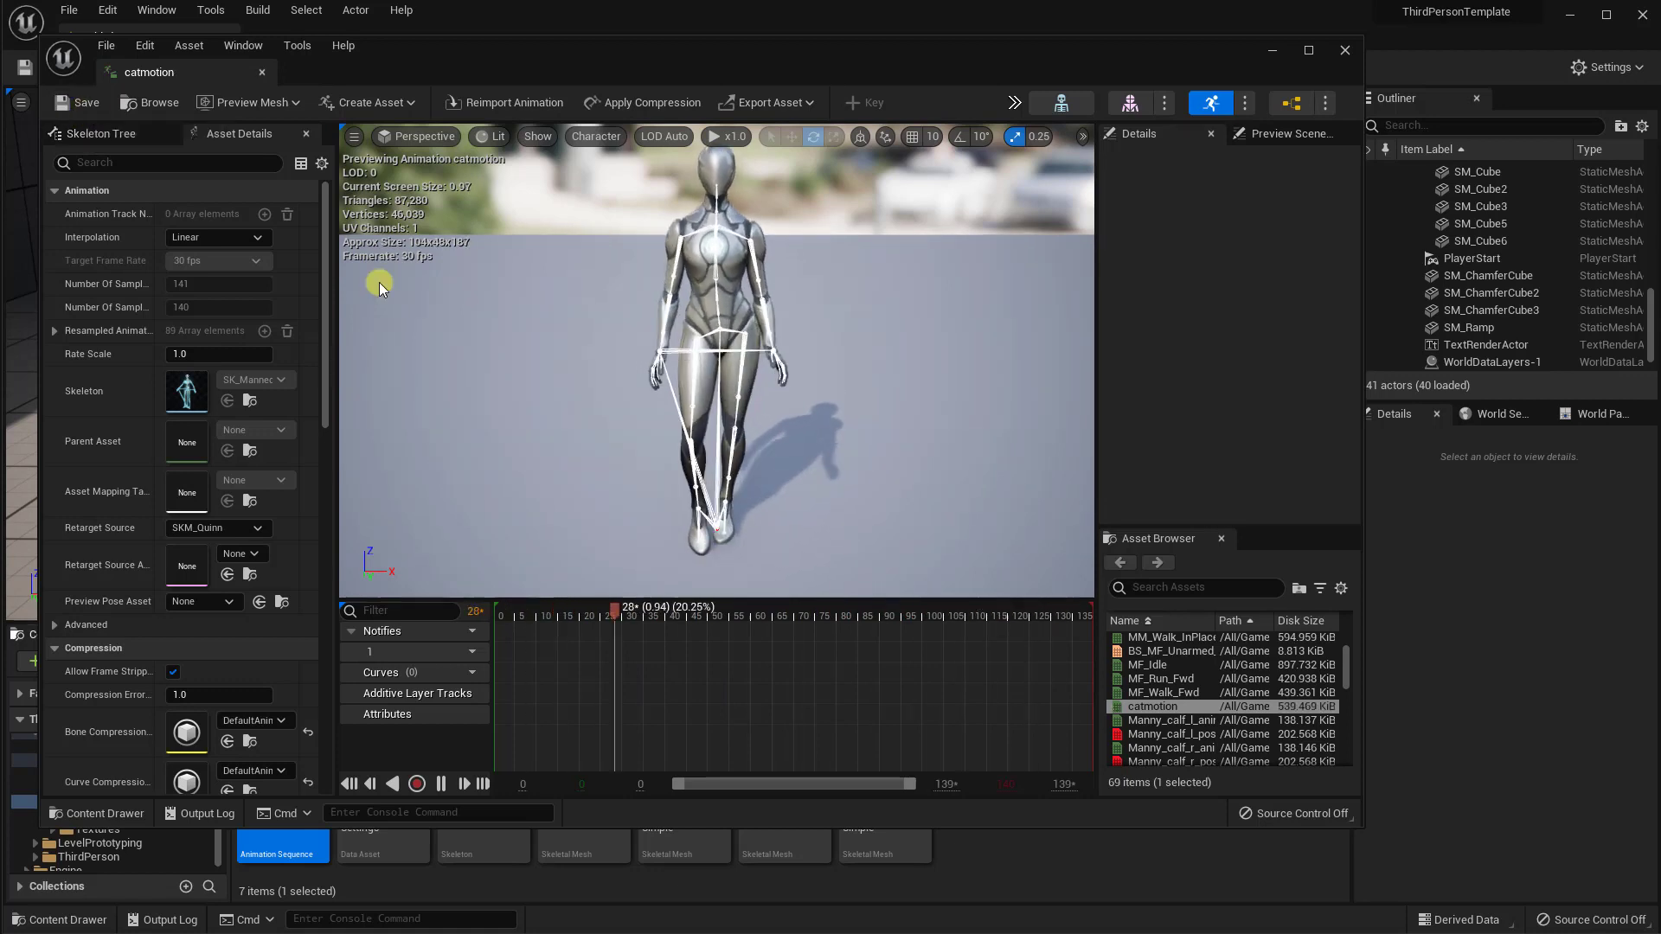
Step: Place a SKM_Quinn_Simple mannequin playing catmotion in the level and test it in play mode
{"action": "left_click", "coordinate": [1345, 51]}
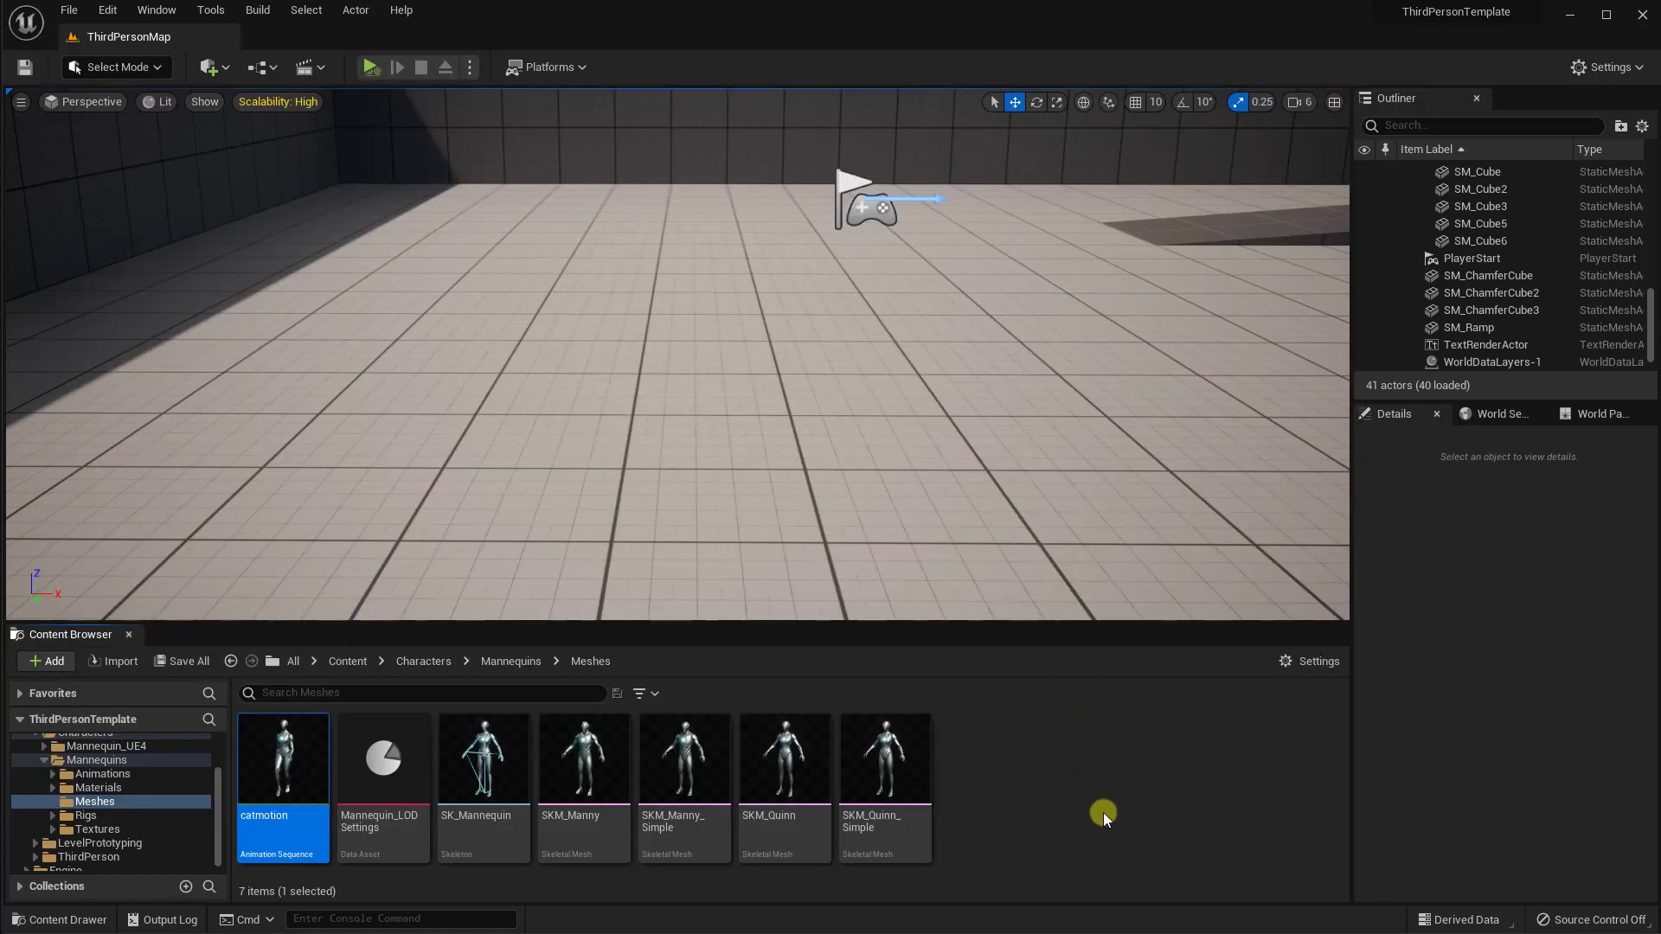
{"action": "left_click_drag", "start_coordinate": [892, 766], "coordinate": [671, 519]}
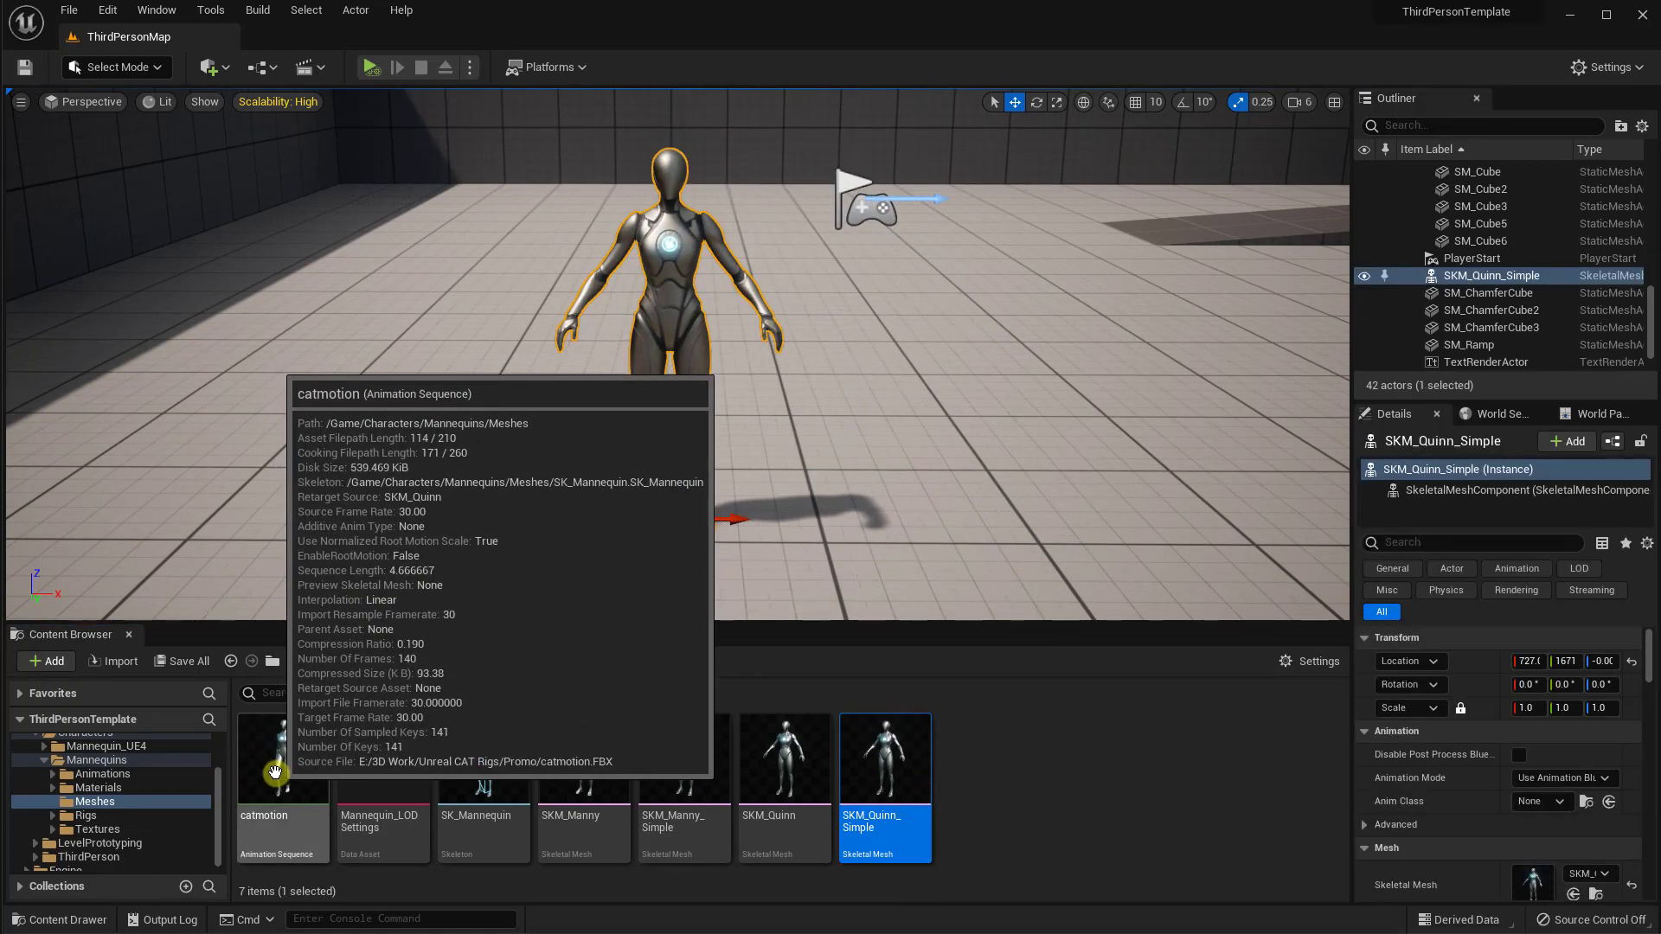
{"action": "left_click_drag", "start_coordinate": [275, 772], "coordinate": [668, 340]}
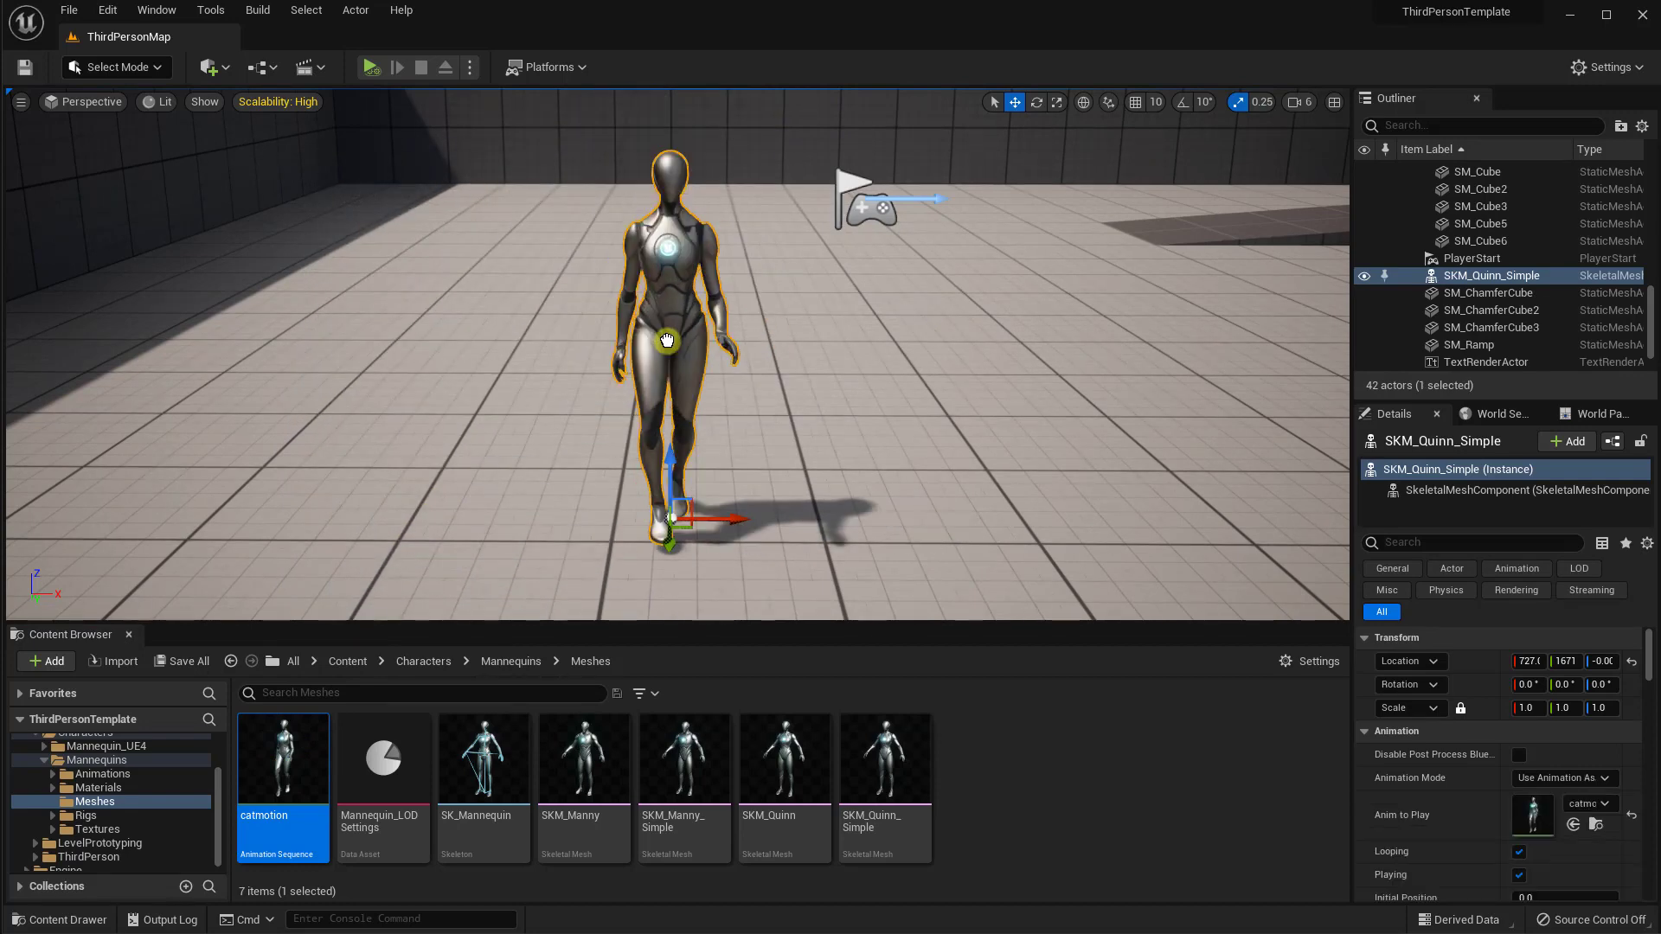
{"action": "left_click", "coordinate": [370, 67]}
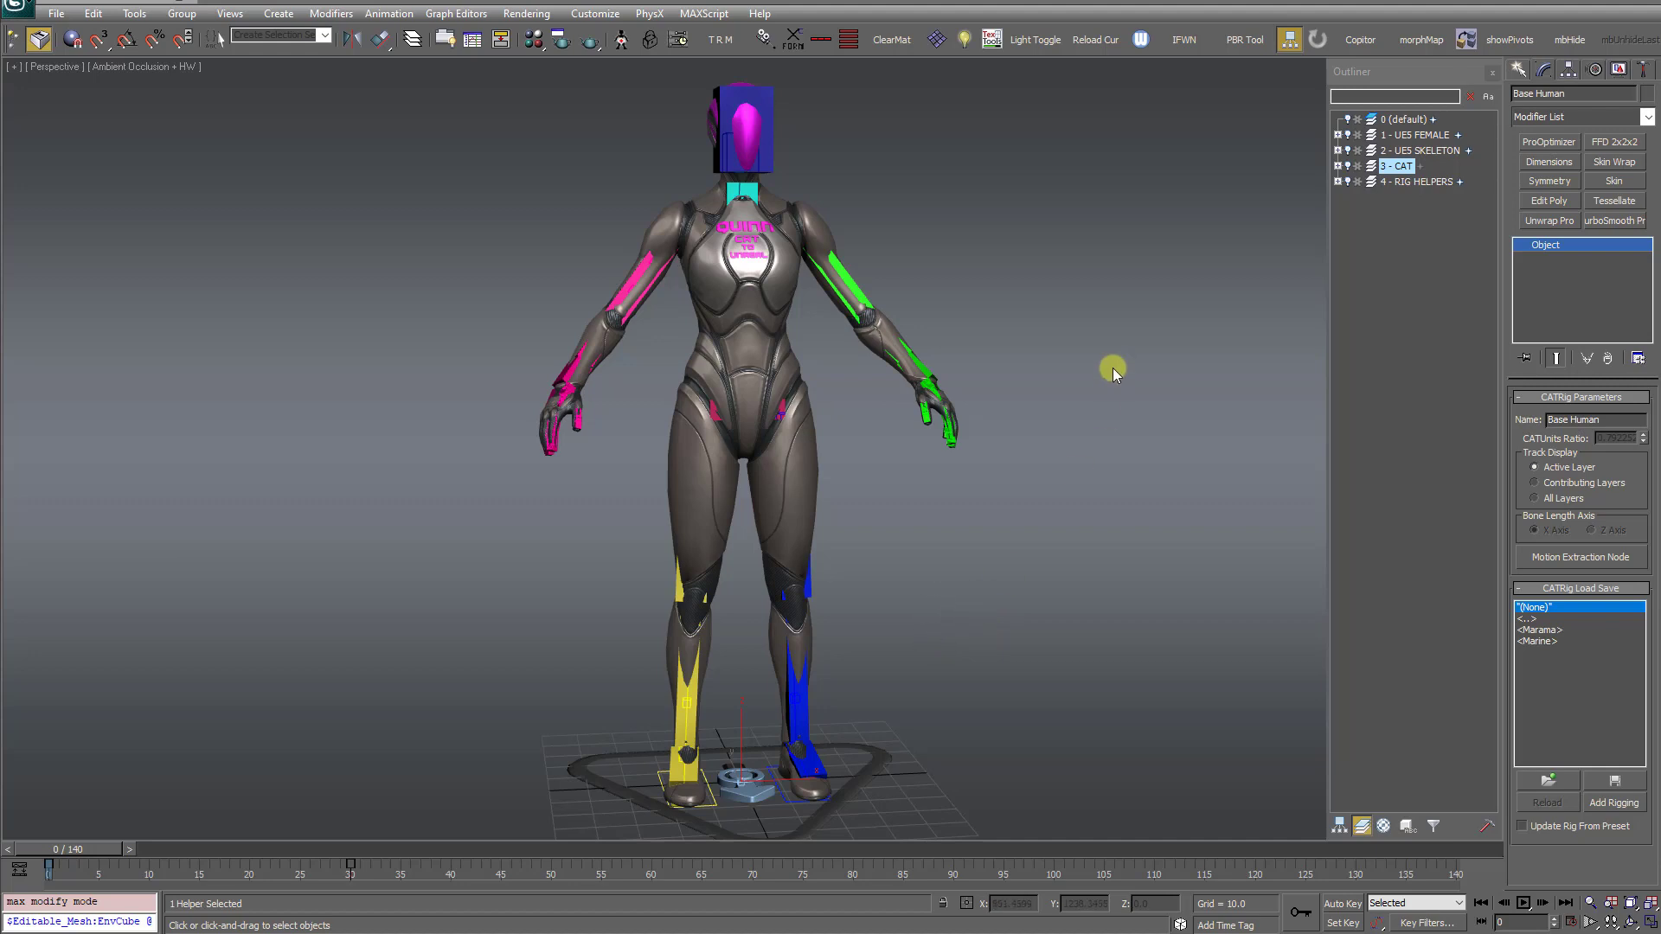
Step: Hide the 1 - UE5 FEMALE layer and orbit around the exposed CAT rig
{"action": "left_click", "coordinate": [1348, 135]}
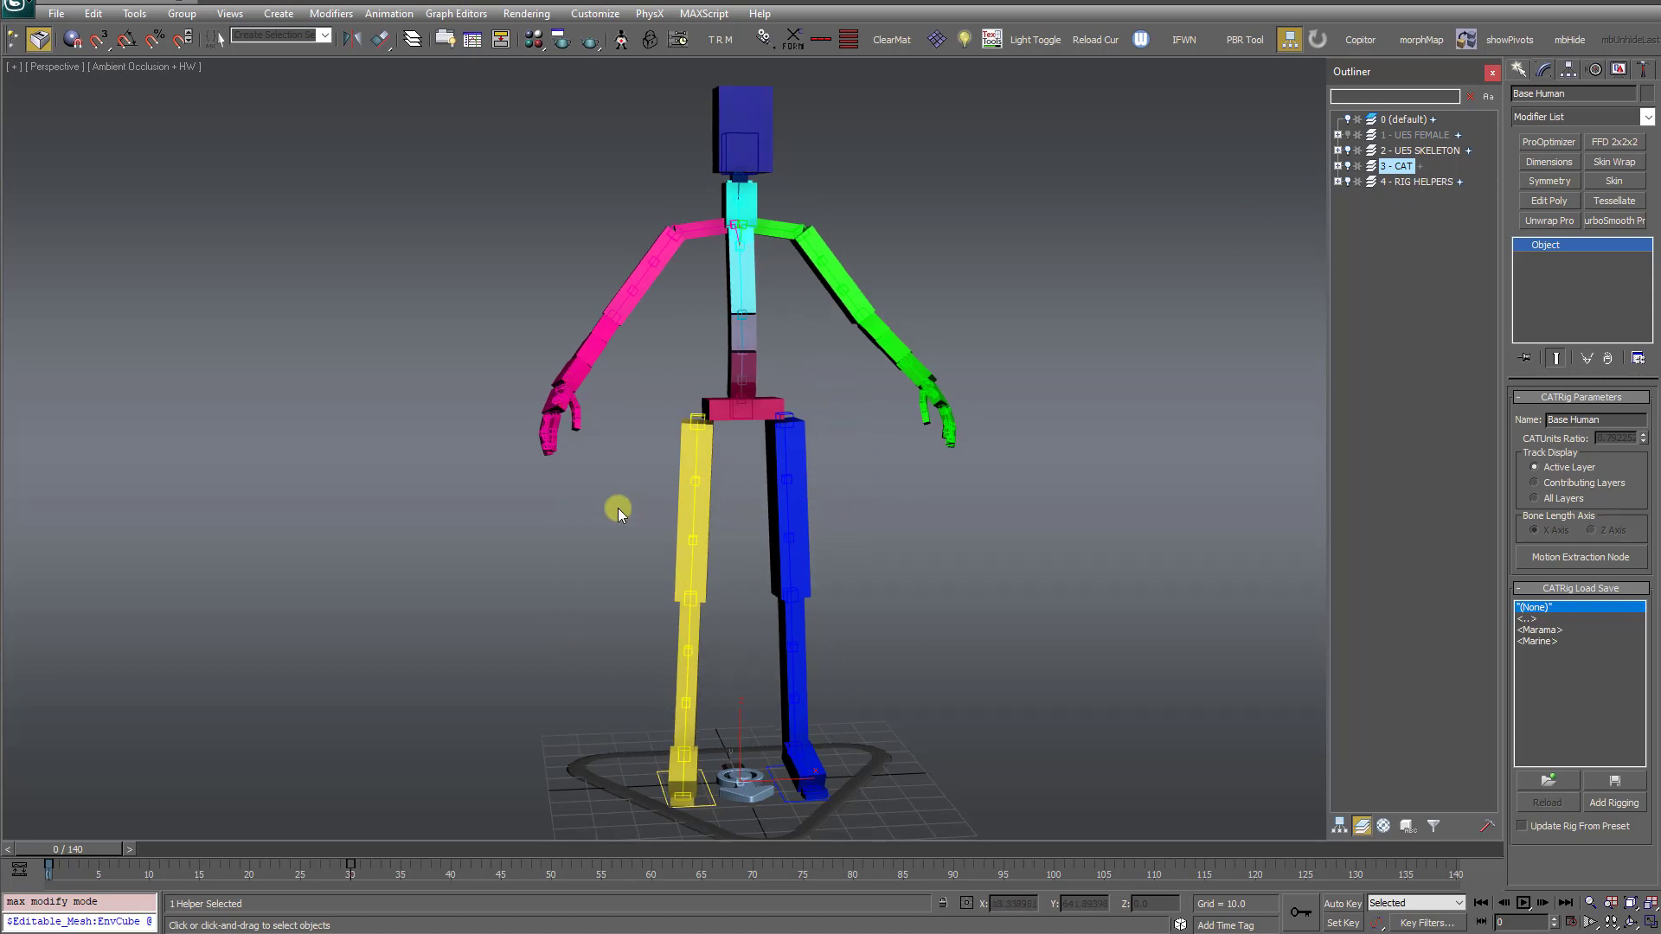
{"action": "mouse_move", "coordinate": [962, 592]}
{"action": "middle_mouse_down", "text": "alt"}
{"action": "mouse_move", "coordinate": [933, 598]}
{"action": "mouse_move", "coordinate": [865, 529]}
{"action": "middle_mouse_up", "text": "alt"}
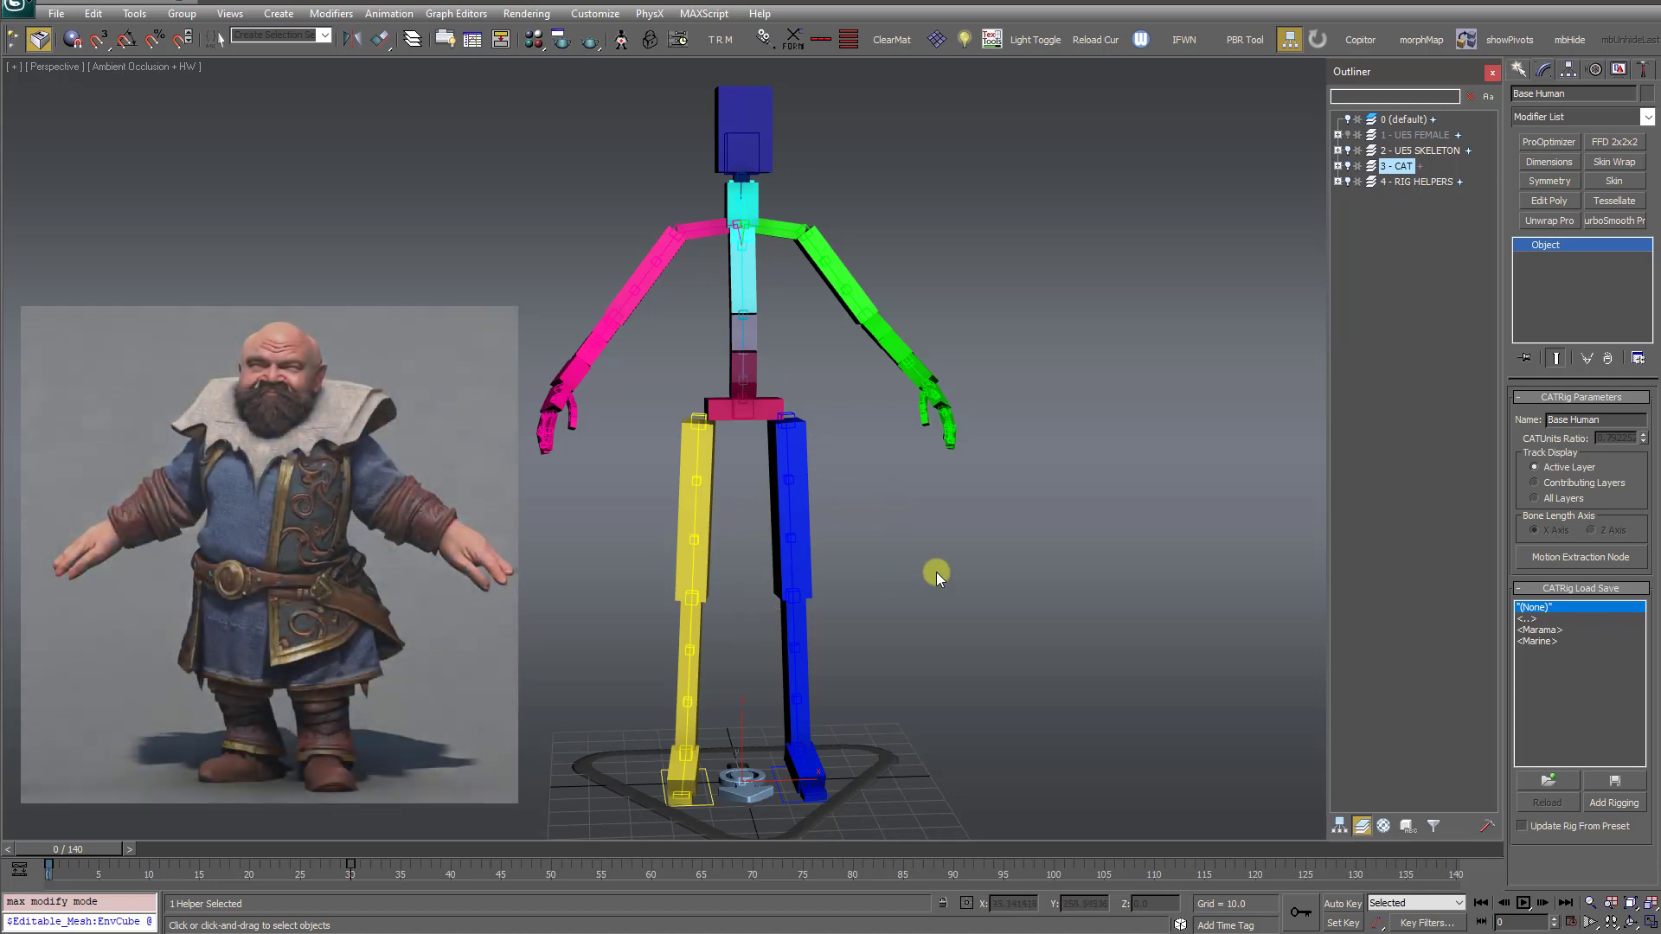
{"action": "middle_click_drag", "start_coordinate": [980, 589], "coordinate": [772, 606], "text": "alt"}
{"action": "middle_click_drag", "start_coordinate": [671, 453], "coordinate": [512, 614], "text": "alt"}
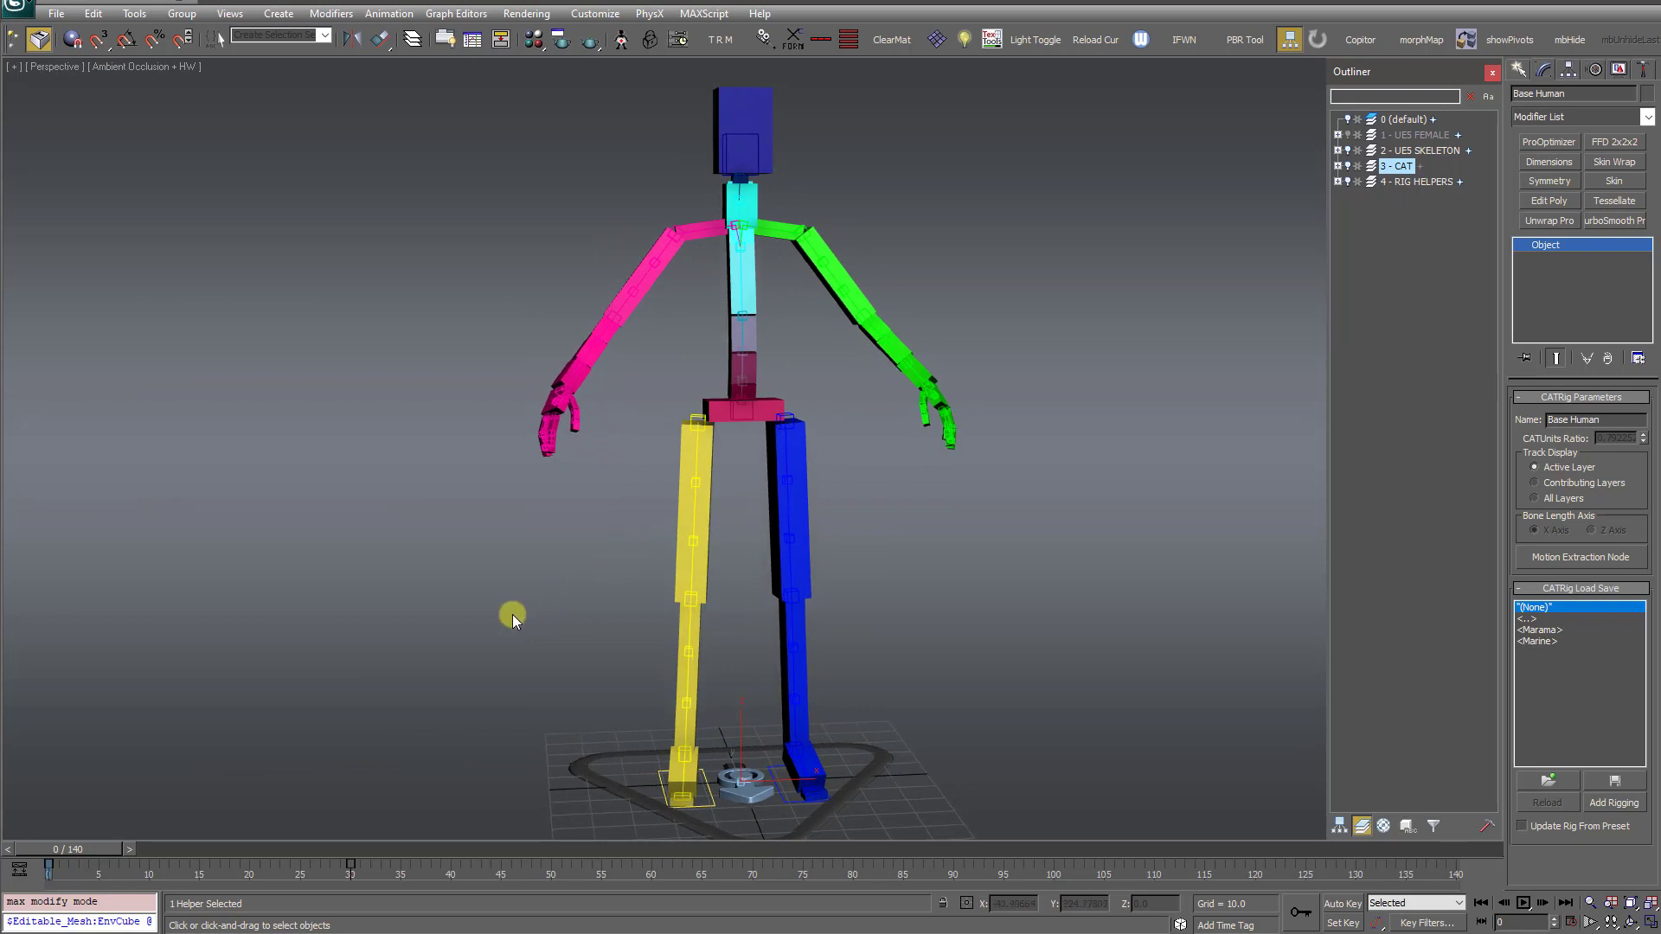
Step: Select the CAT rig's pelvis hub and move it down so the legs bend
{"action": "scroll", "coordinate": [649, 389], "scroll_direction": "up", "scroll_amount": 3}
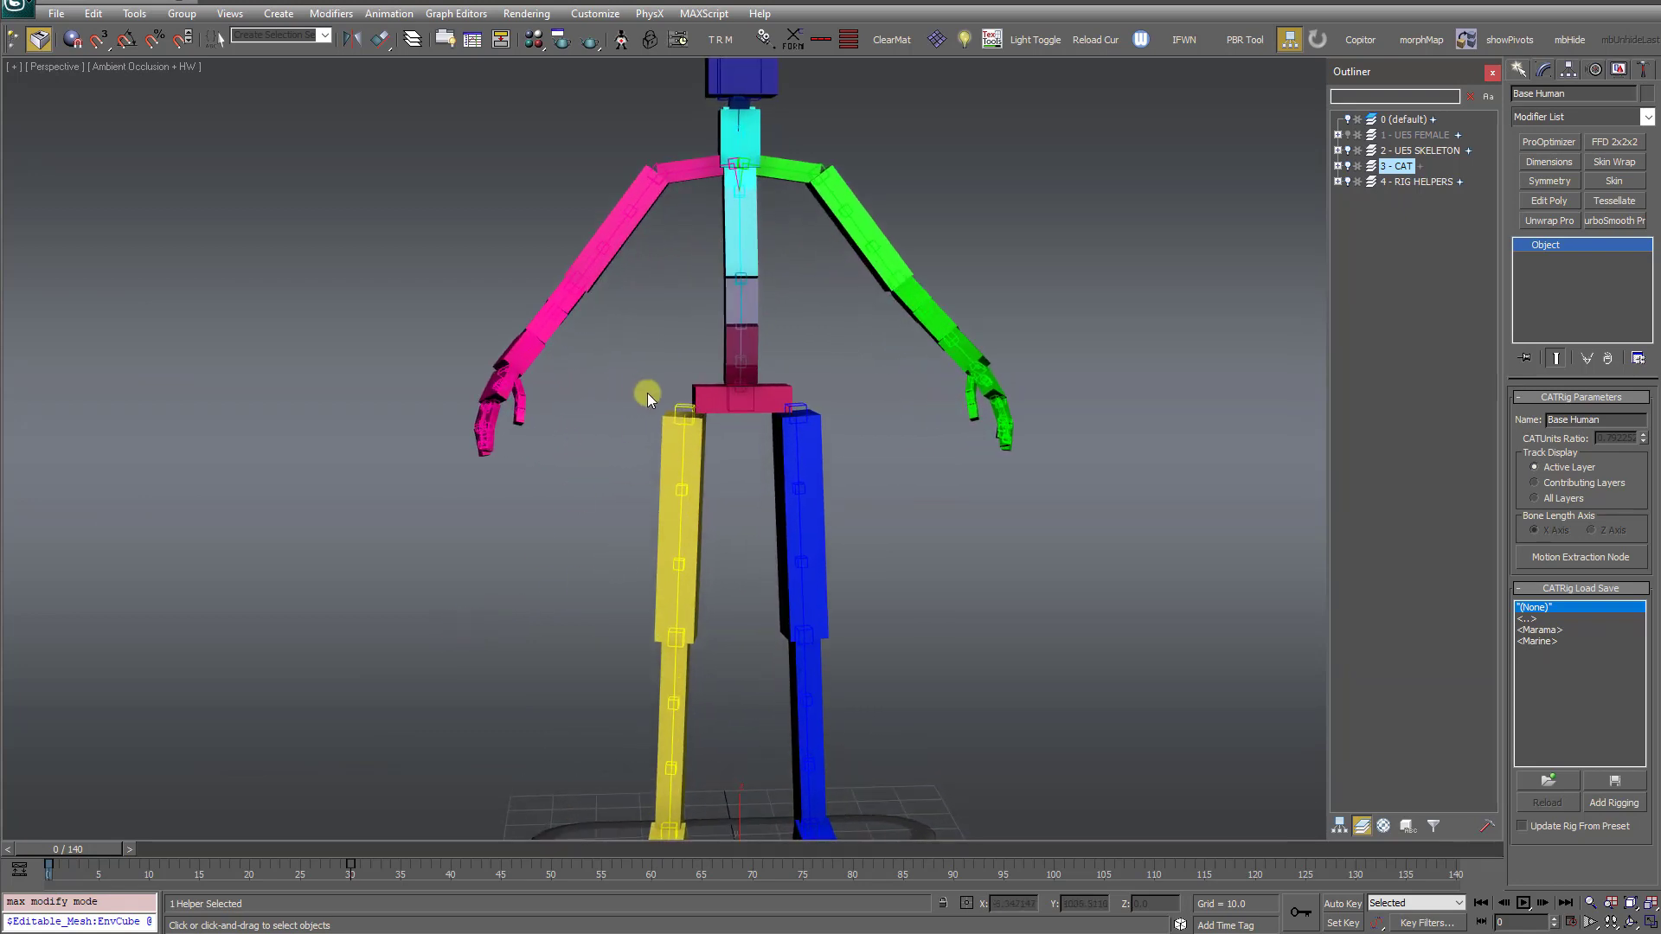
{"action": "left_click", "coordinate": [697, 394]}
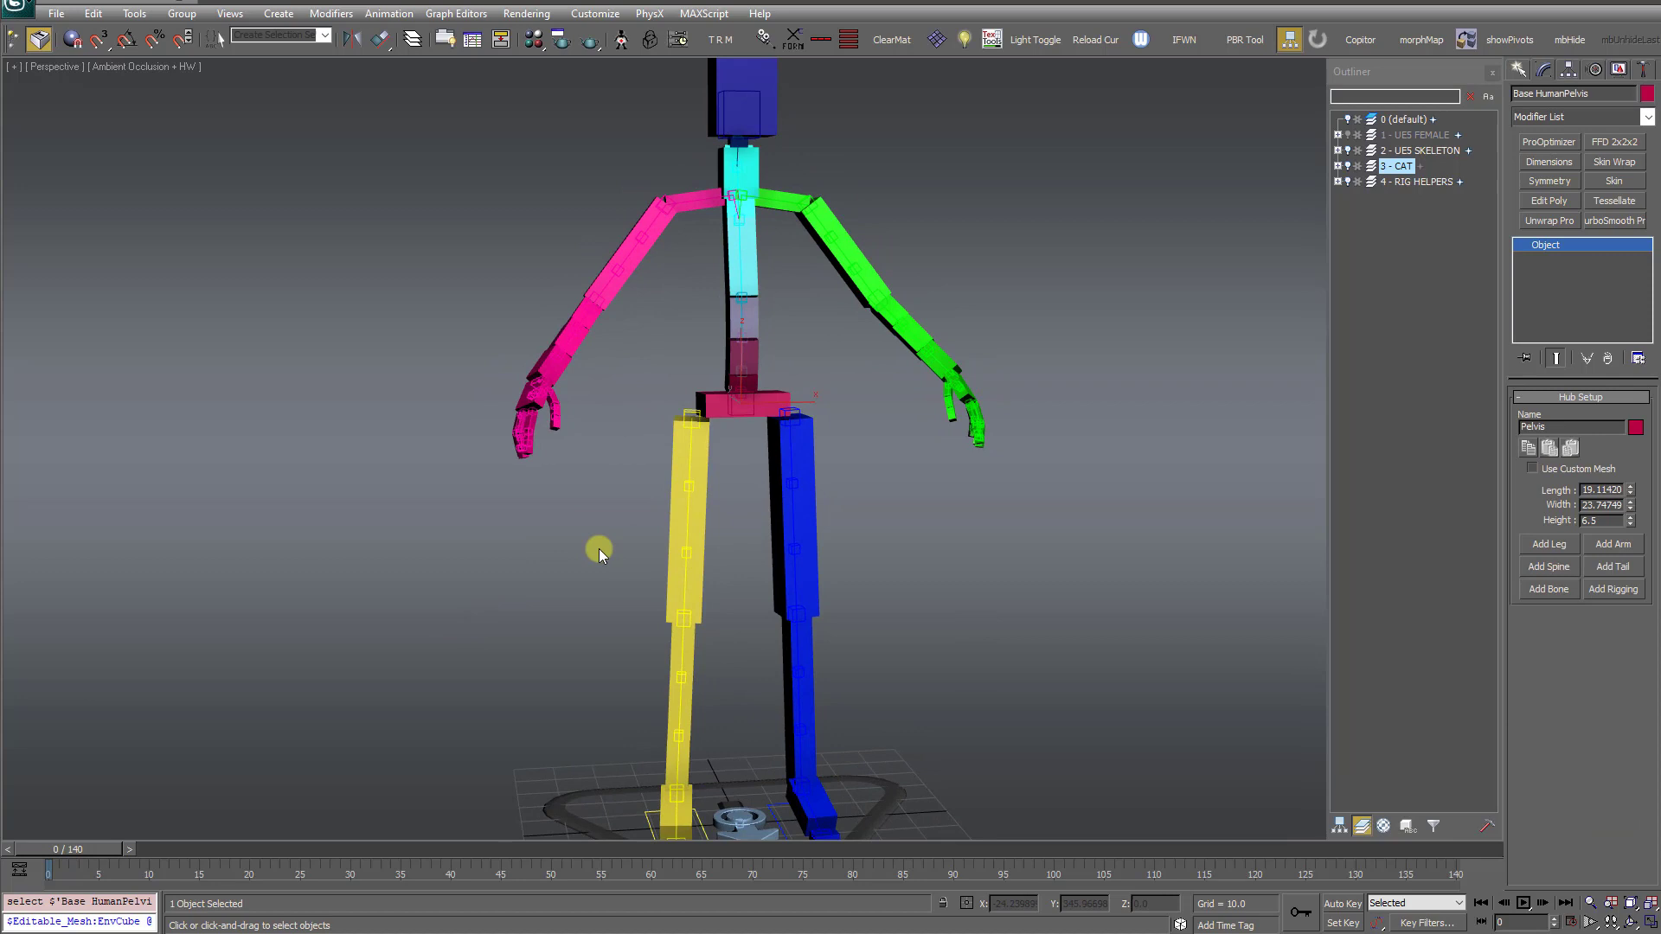
{"action": "key", "text": "w"}
{"action": "left_click_drag", "start_coordinate": [743, 351], "coordinate": [737, 432]}
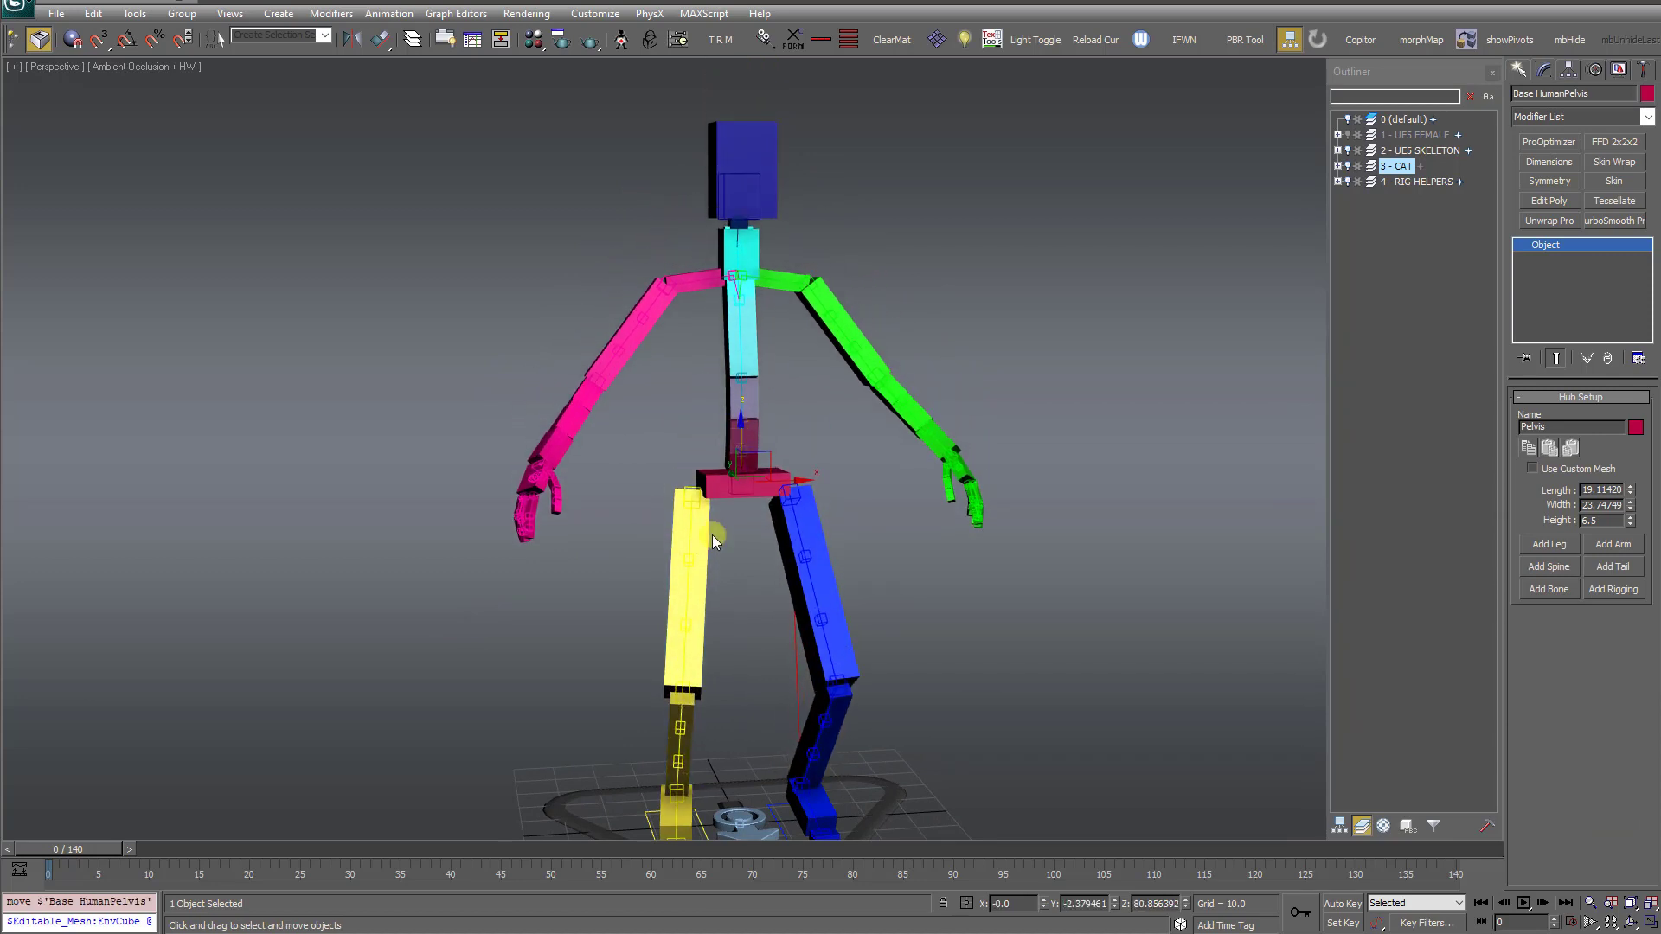
Step: Select the yellow right calf bone and shift the right knee sideways
{"action": "middle_click_drag", "start_coordinate": [713, 535], "coordinate": [707, 669], "text": "alt"}
{"action": "left_click", "coordinate": [715, 677]}
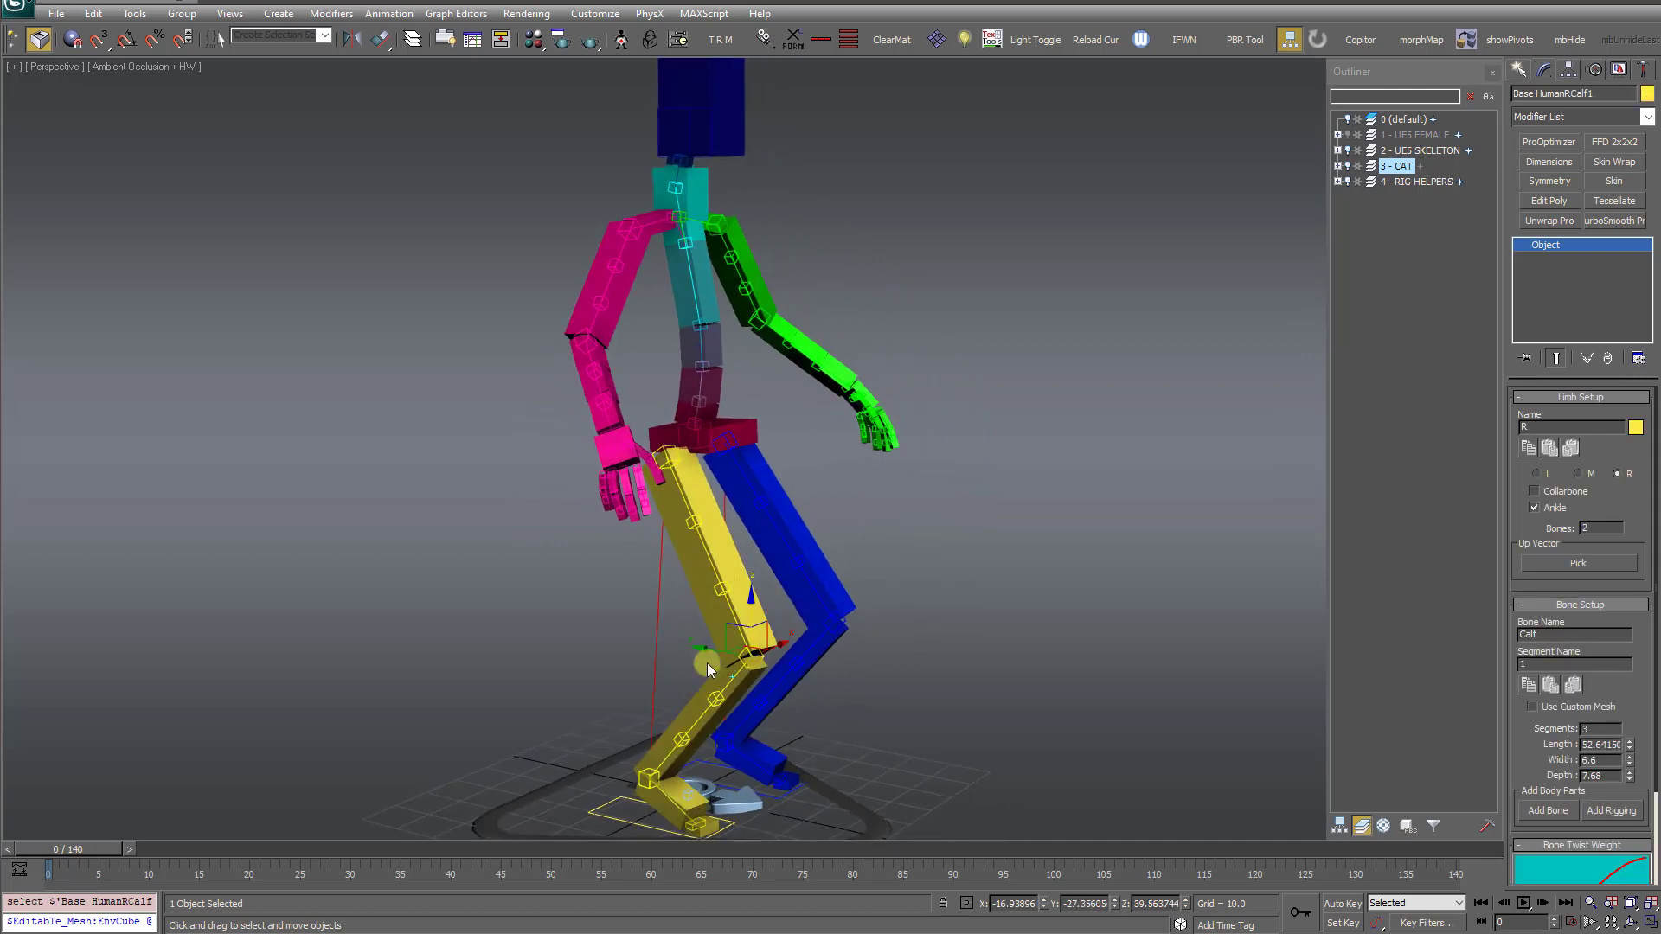
{"action": "left_click_drag", "start_coordinate": [717, 650], "coordinate": [635, 647]}
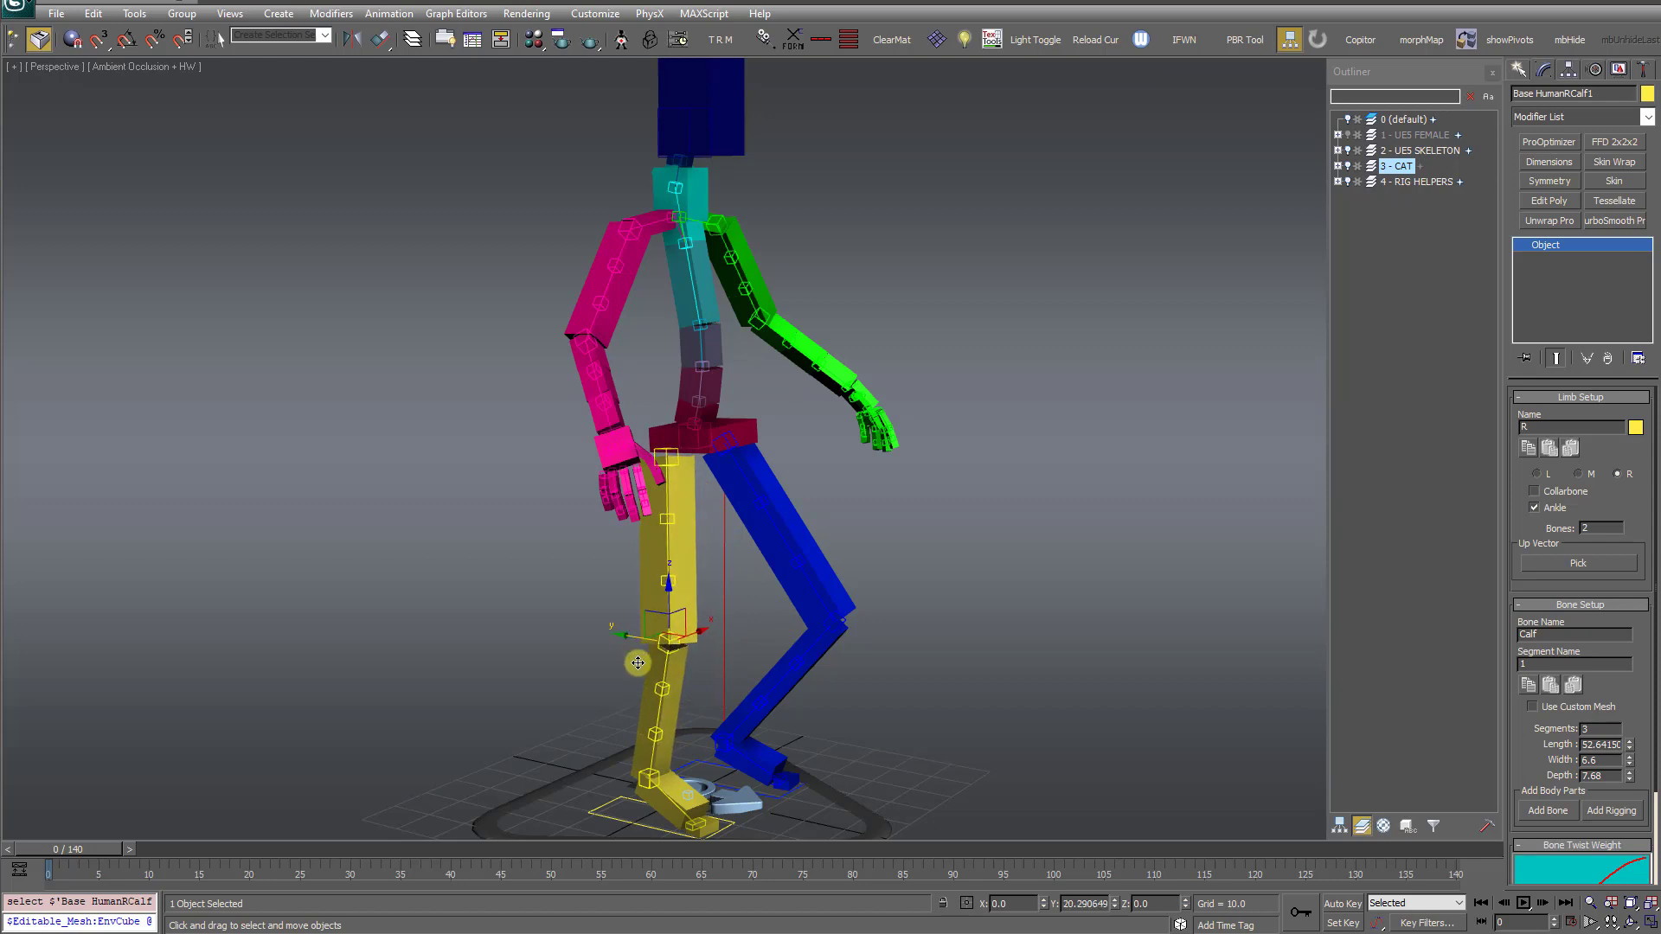
{"action": "middle_click_drag", "start_coordinate": [636, 647], "coordinate": [719, 643], "text": "alt"}
{"action": "left_click_drag", "start_coordinate": [720, 639], "coordinate": [705, 538]}
Step: Select the right and left thigh bones, then pick the ribcage hub
{"action": "left_click", "coordinate": [705, 535]}
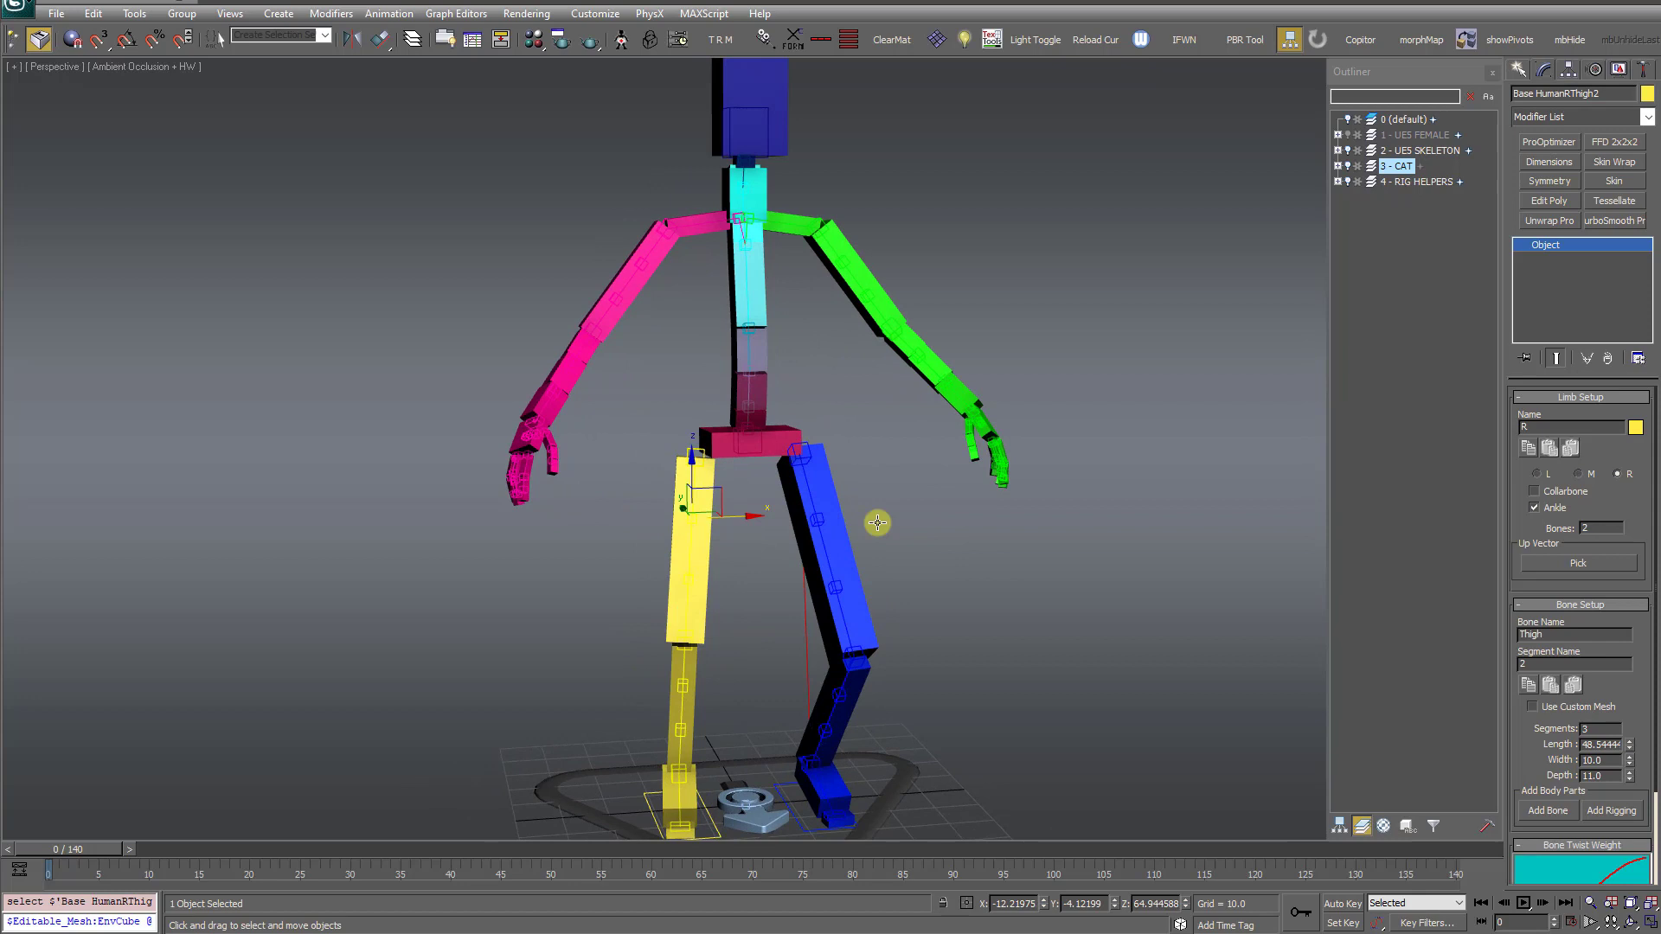
{"action": "left_click", "coordinate": [840, 562]}
{"action": "left_click", "coordinate": [1571, 447]}
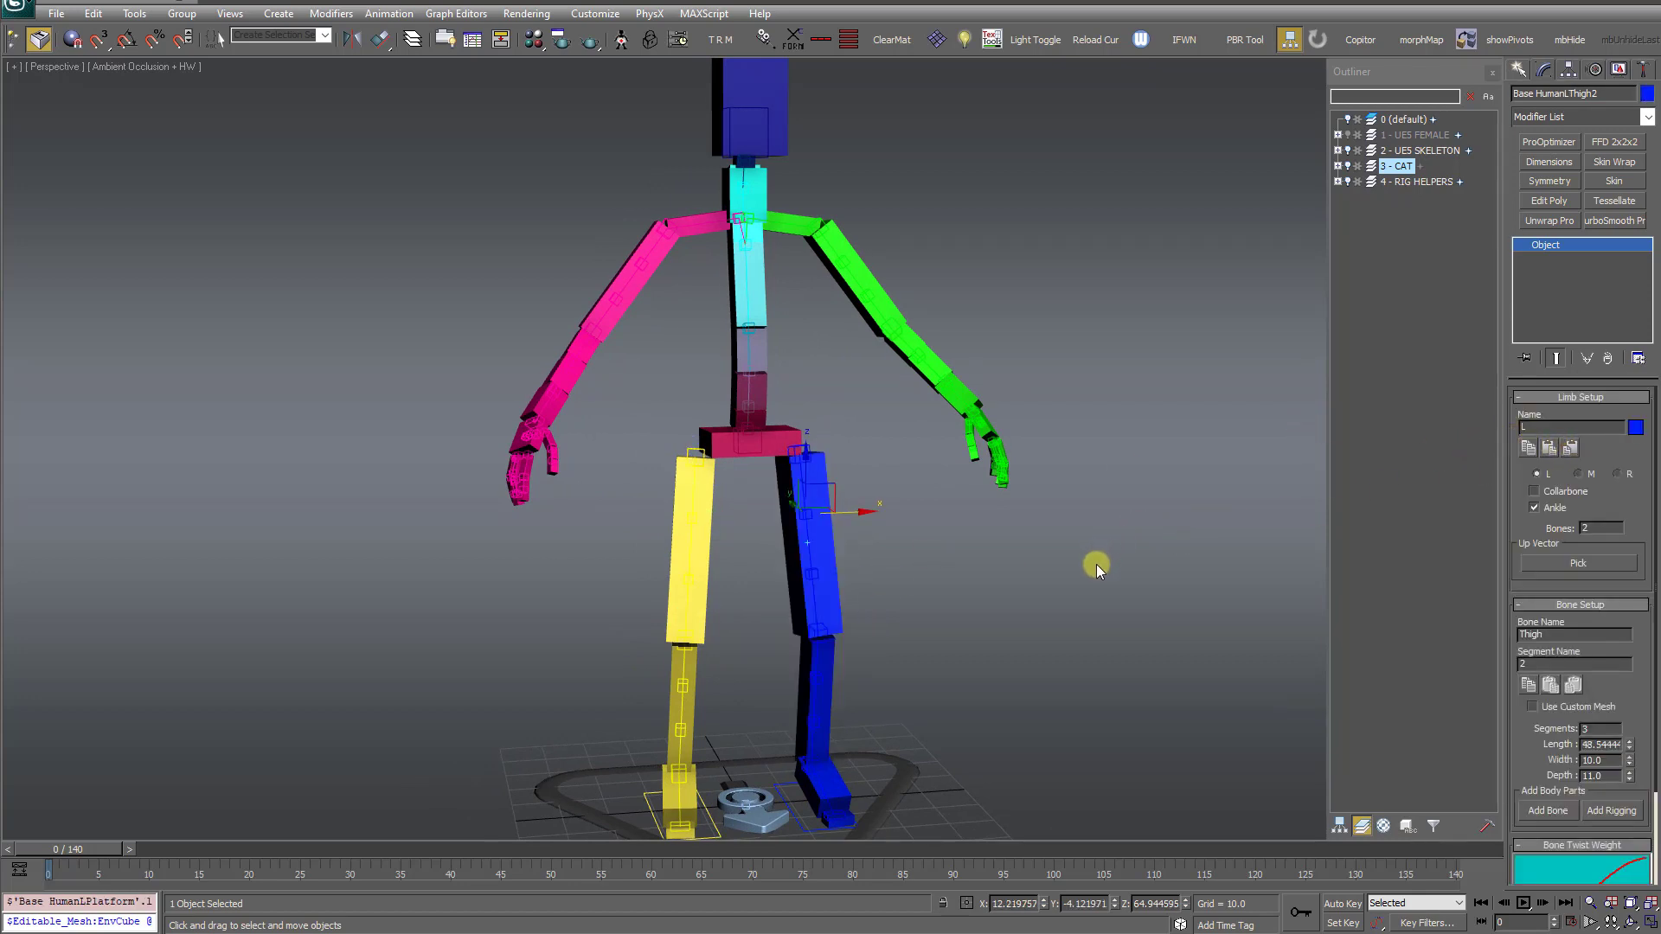
{"action": "scroll", "coordinate": [1052, 569], "scroll_direction": "up", "scroll_amount": 5}
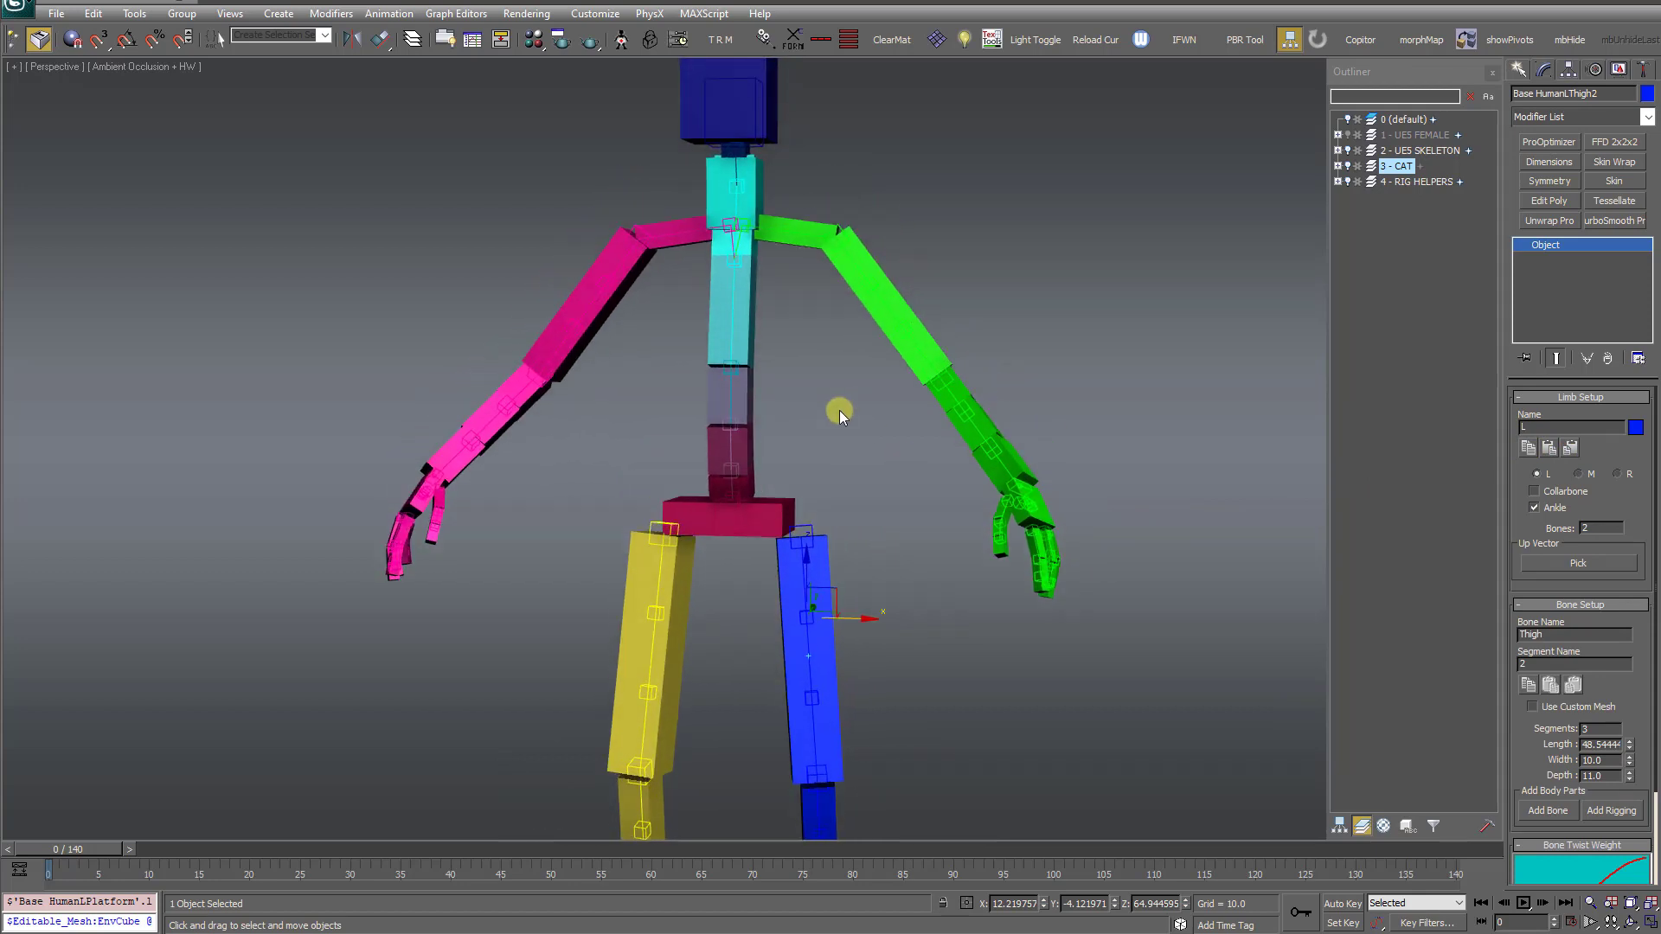
{"action": "scroll", "coordinate": [840, 411], "scroll_direction": "down", "scroll_amount": 3}
{"action": "scroll", "coordinate": [859, 463], "scroll_direction": "up", "scroll_amount": 3}
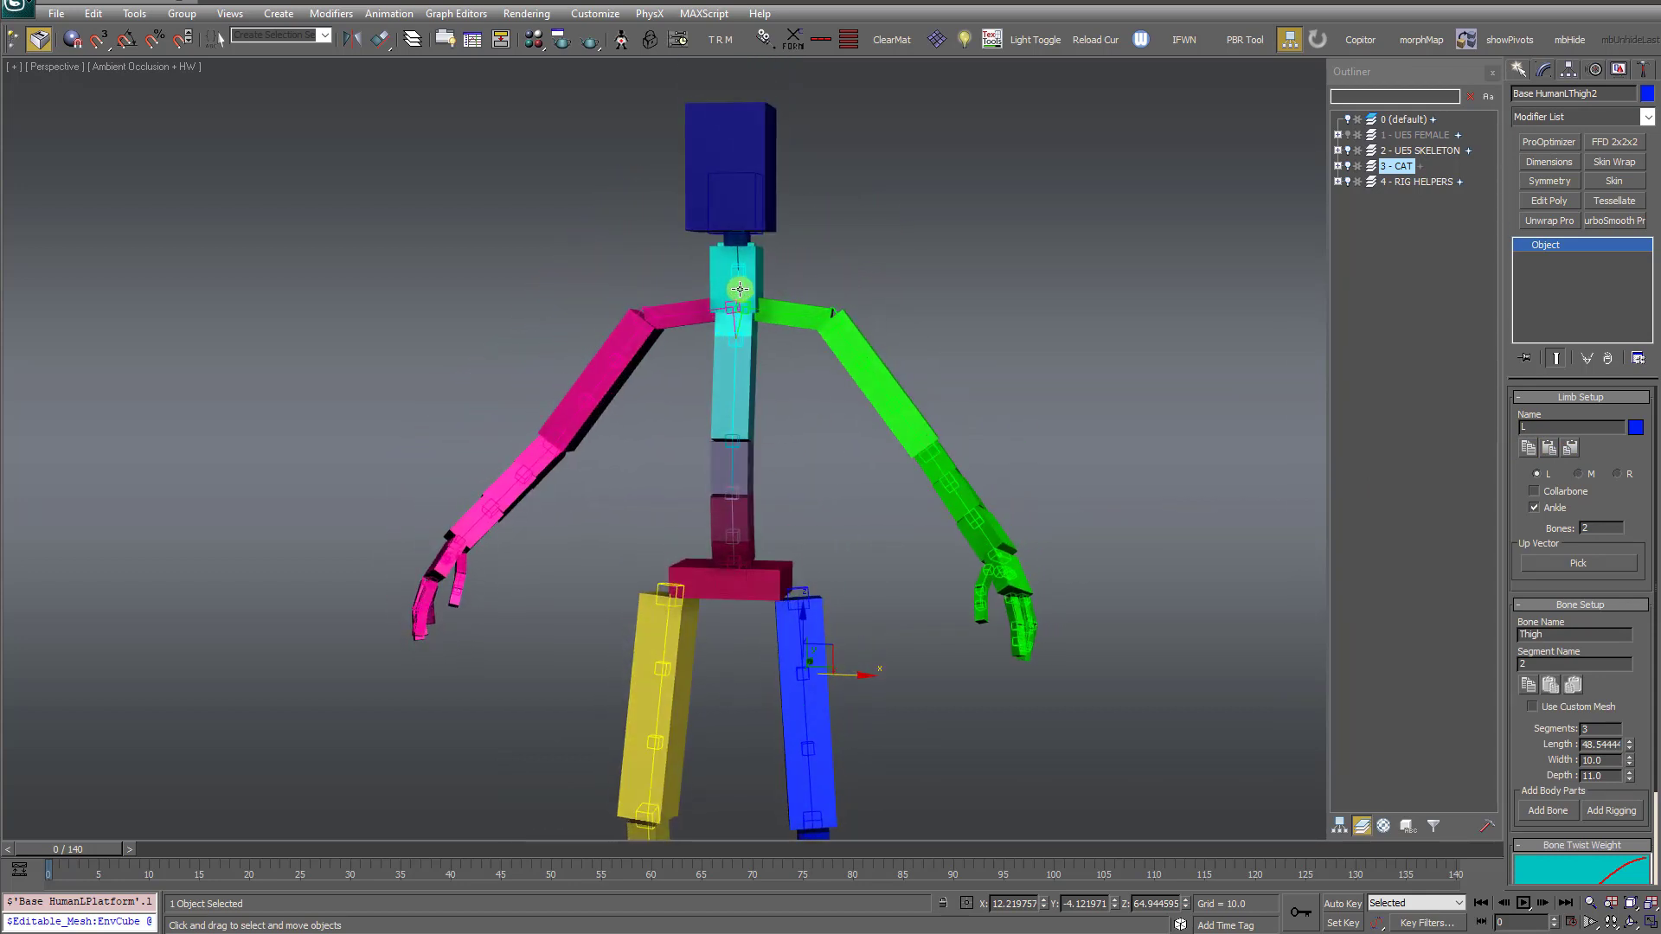
{"action": "left_click", "coordinate": [717, 285]}
Step: Move the ribcage to bend the spine, then return it near its start
{"action": "scroll", "coordinate": [766, 264], "scroll_direction": "down", "scroll_amount": 2}
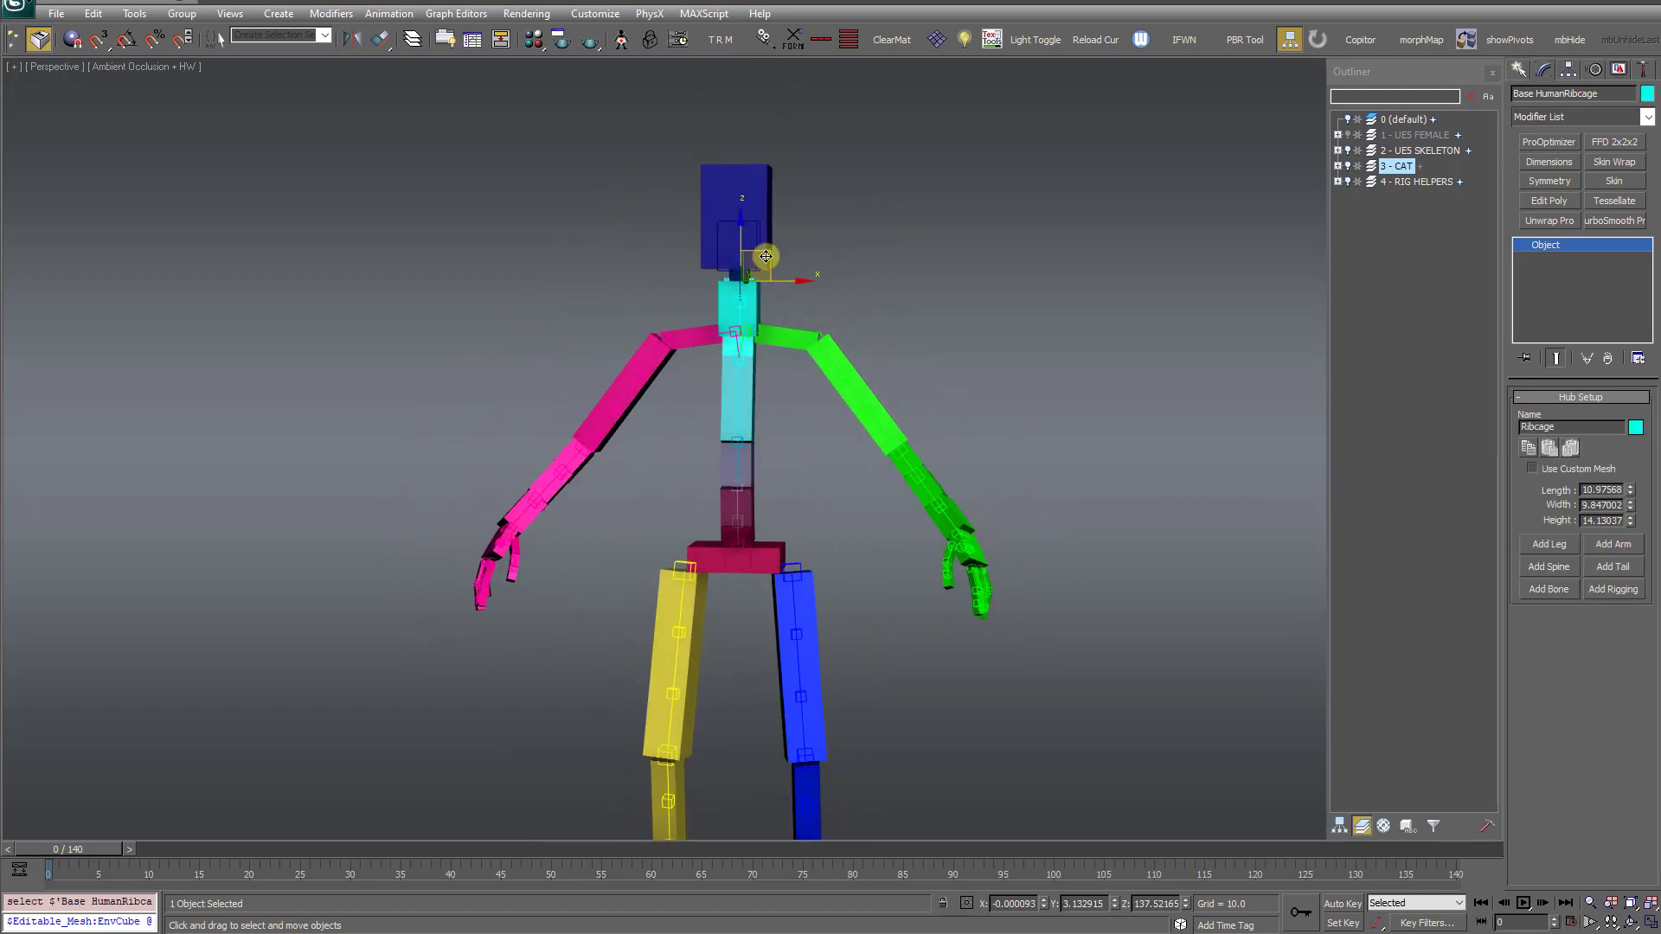
{"action": "left_click_drag", "start_coordinate": [775, 201], "coordinate": [768, 285]}
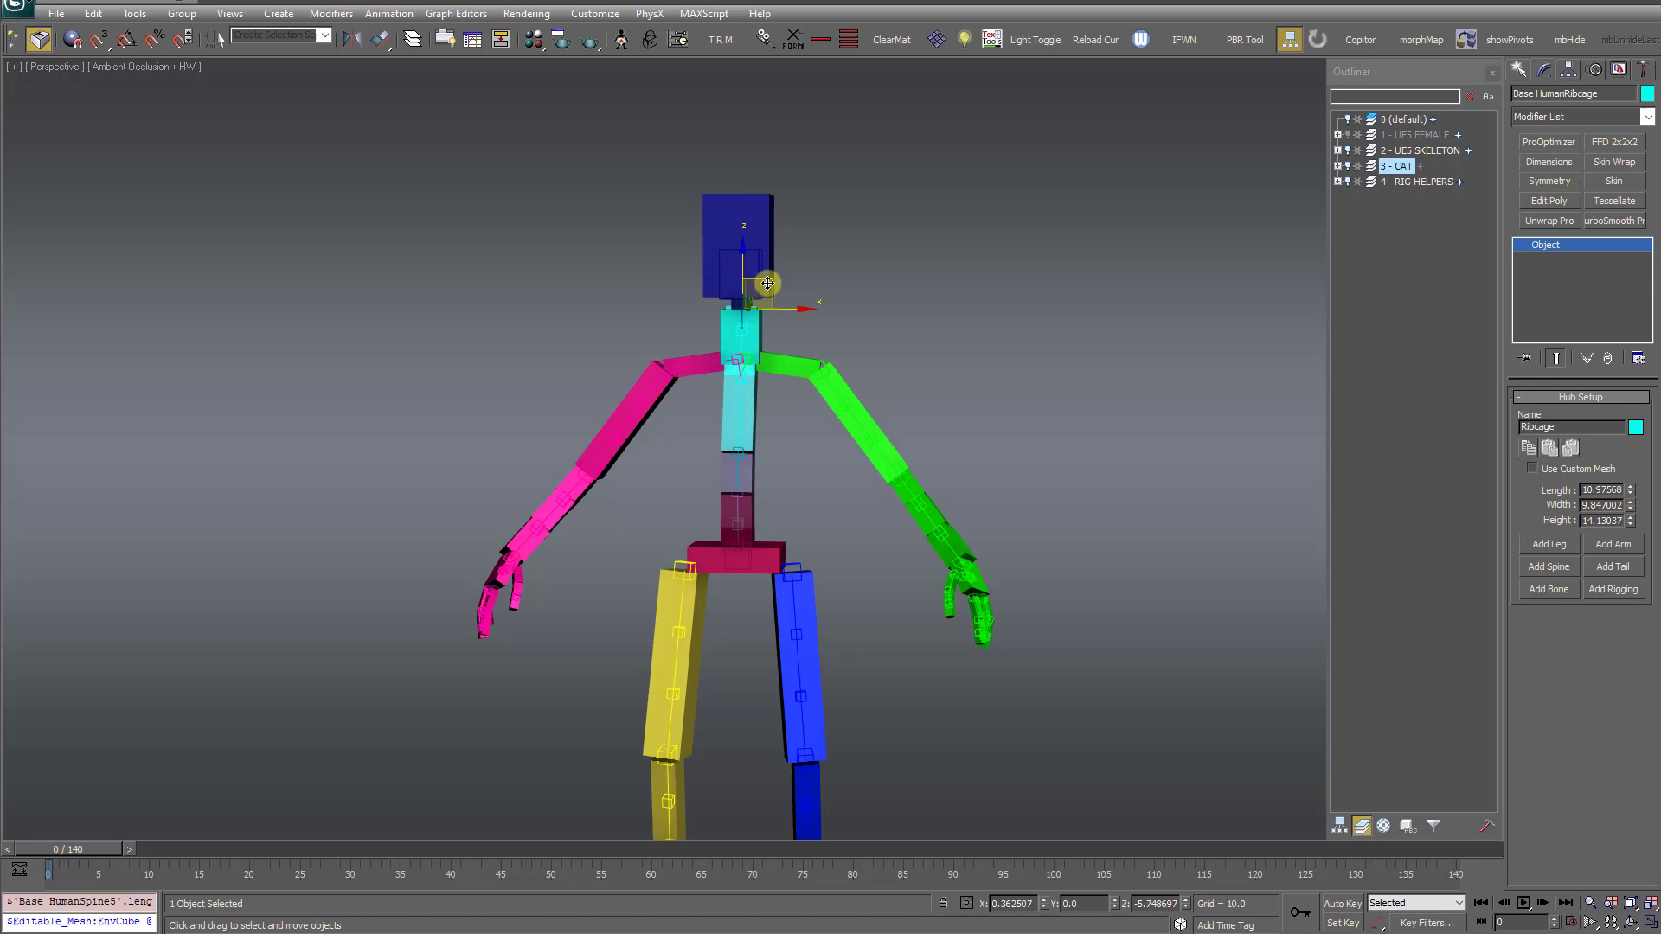
{"action": "left_click_drag", "start_coordinate": [768, 283], "coordinate": [766, 283]}
{"action": "scroll", "coordinate": [807, 499], "scroll_direction": "up", "scroll_amount": 3}
Step: Pull the green left palm down to bend the arm, then select both upper arms
{"action": "middle_click_drag", "start_coordinate": [807, 498], "coordinate": [992, 501], "text": "alt"}
{"action": "left_click", "coordinate": [1001, 564]}
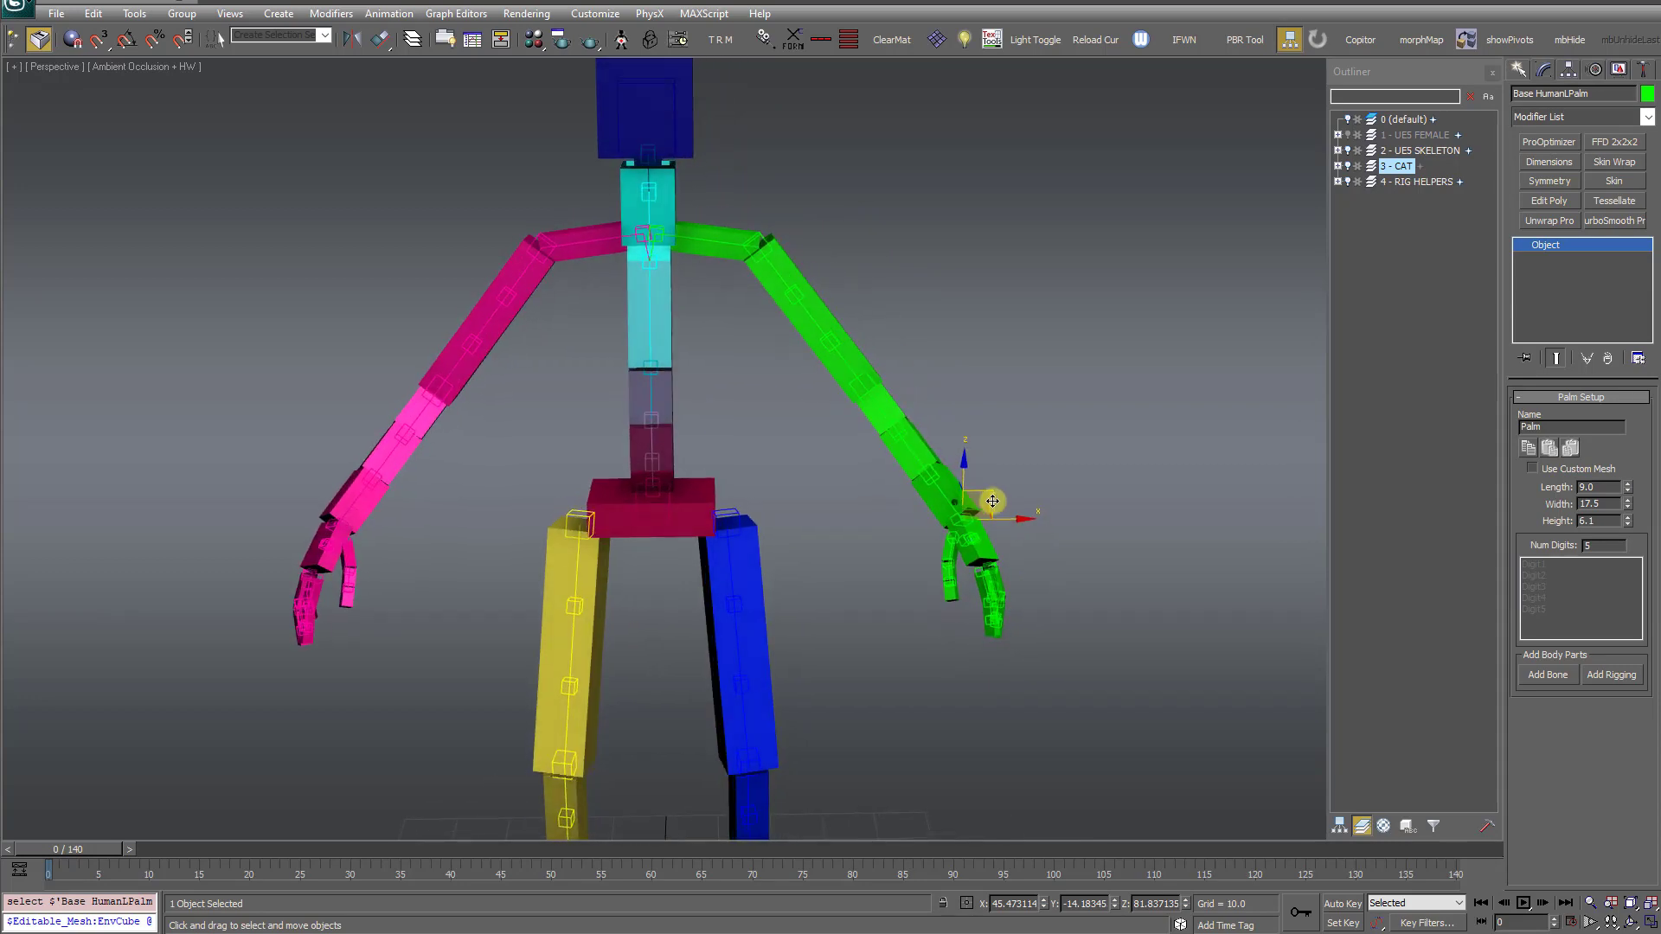
{"action": "left_click_drag", "start_coordinate": [990, 495], "coordinate": [955, 614]}
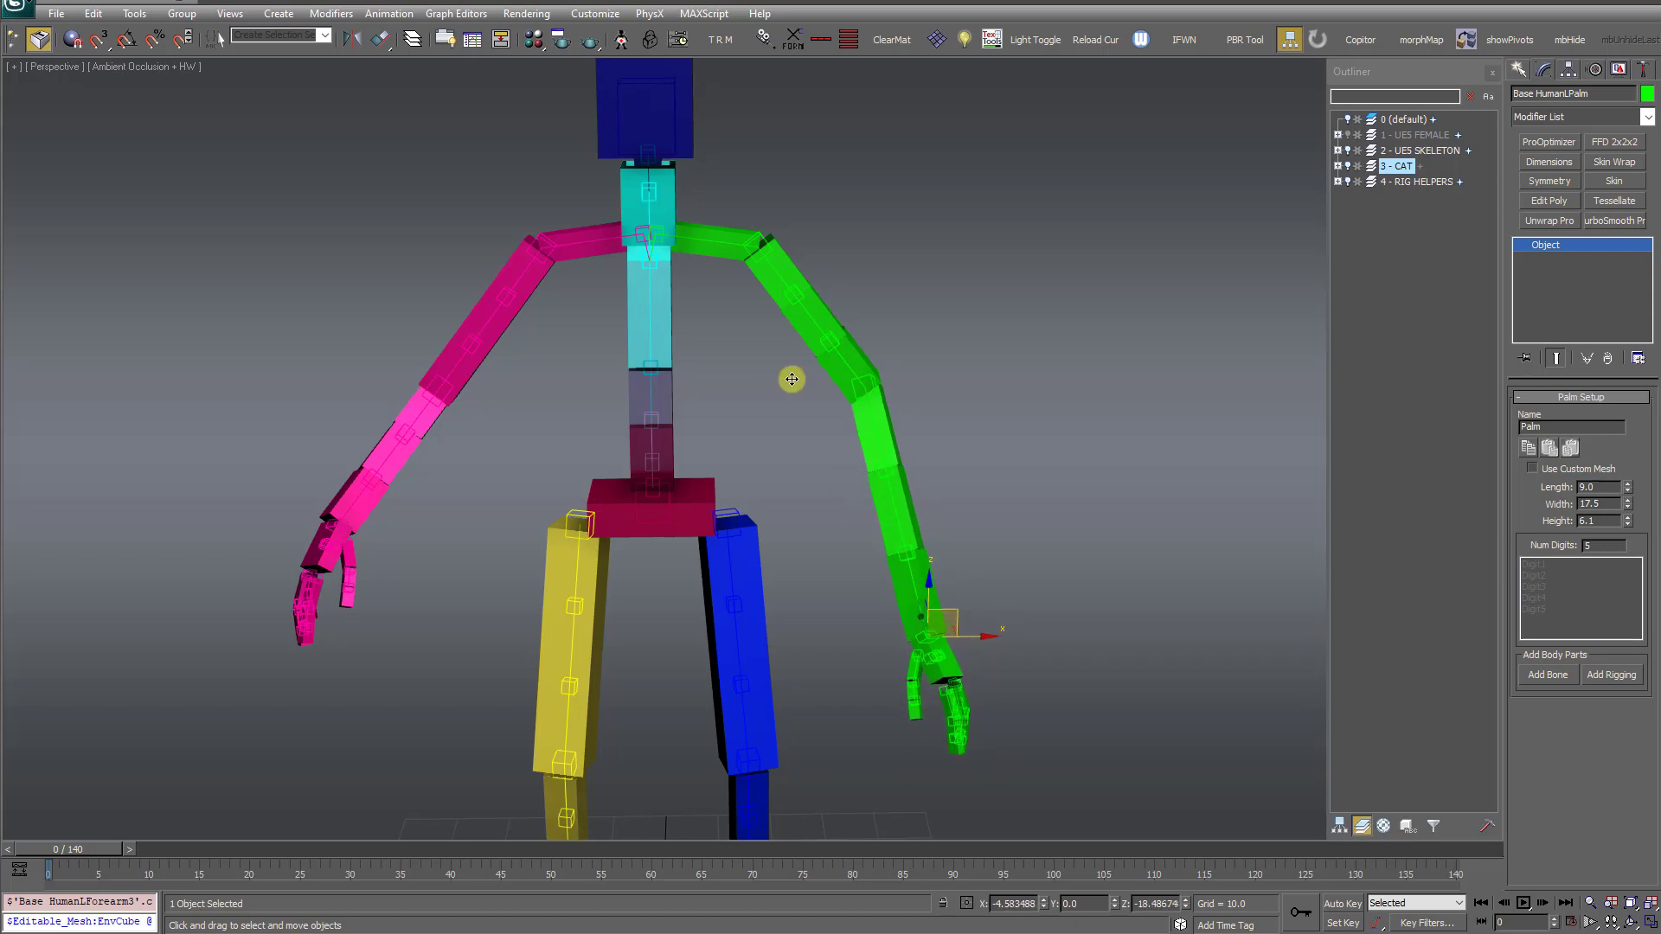
{"action": "left_click", "coordinate": [768, 289]}
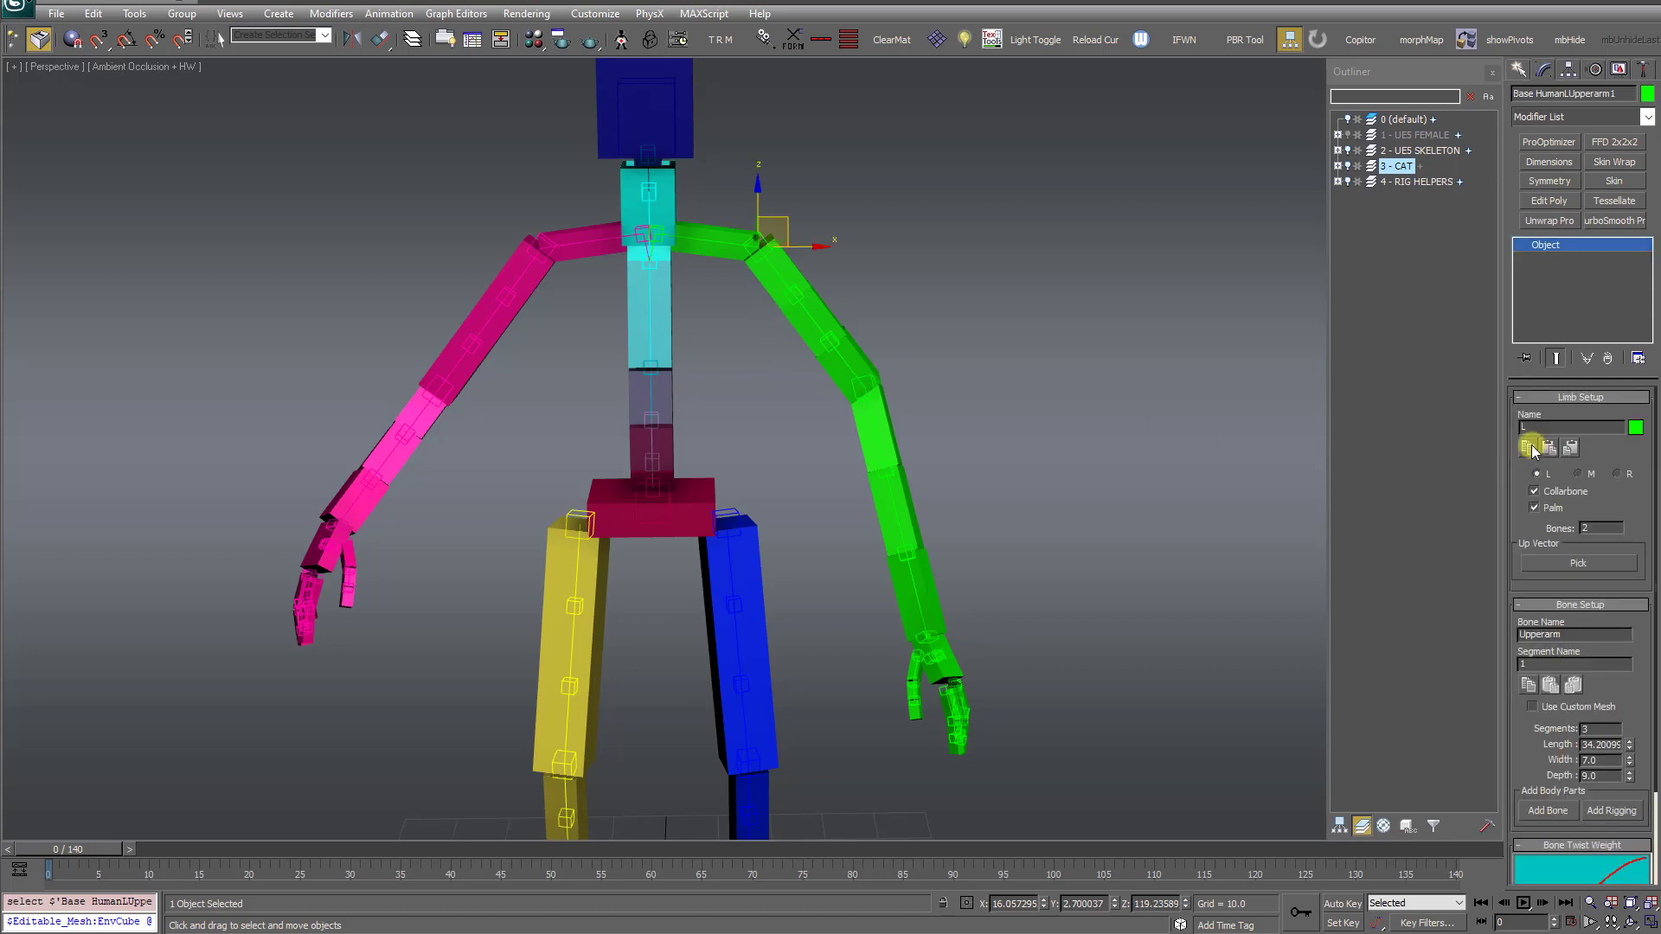
{"action": "left_click", "coordinate": [537, 288]}
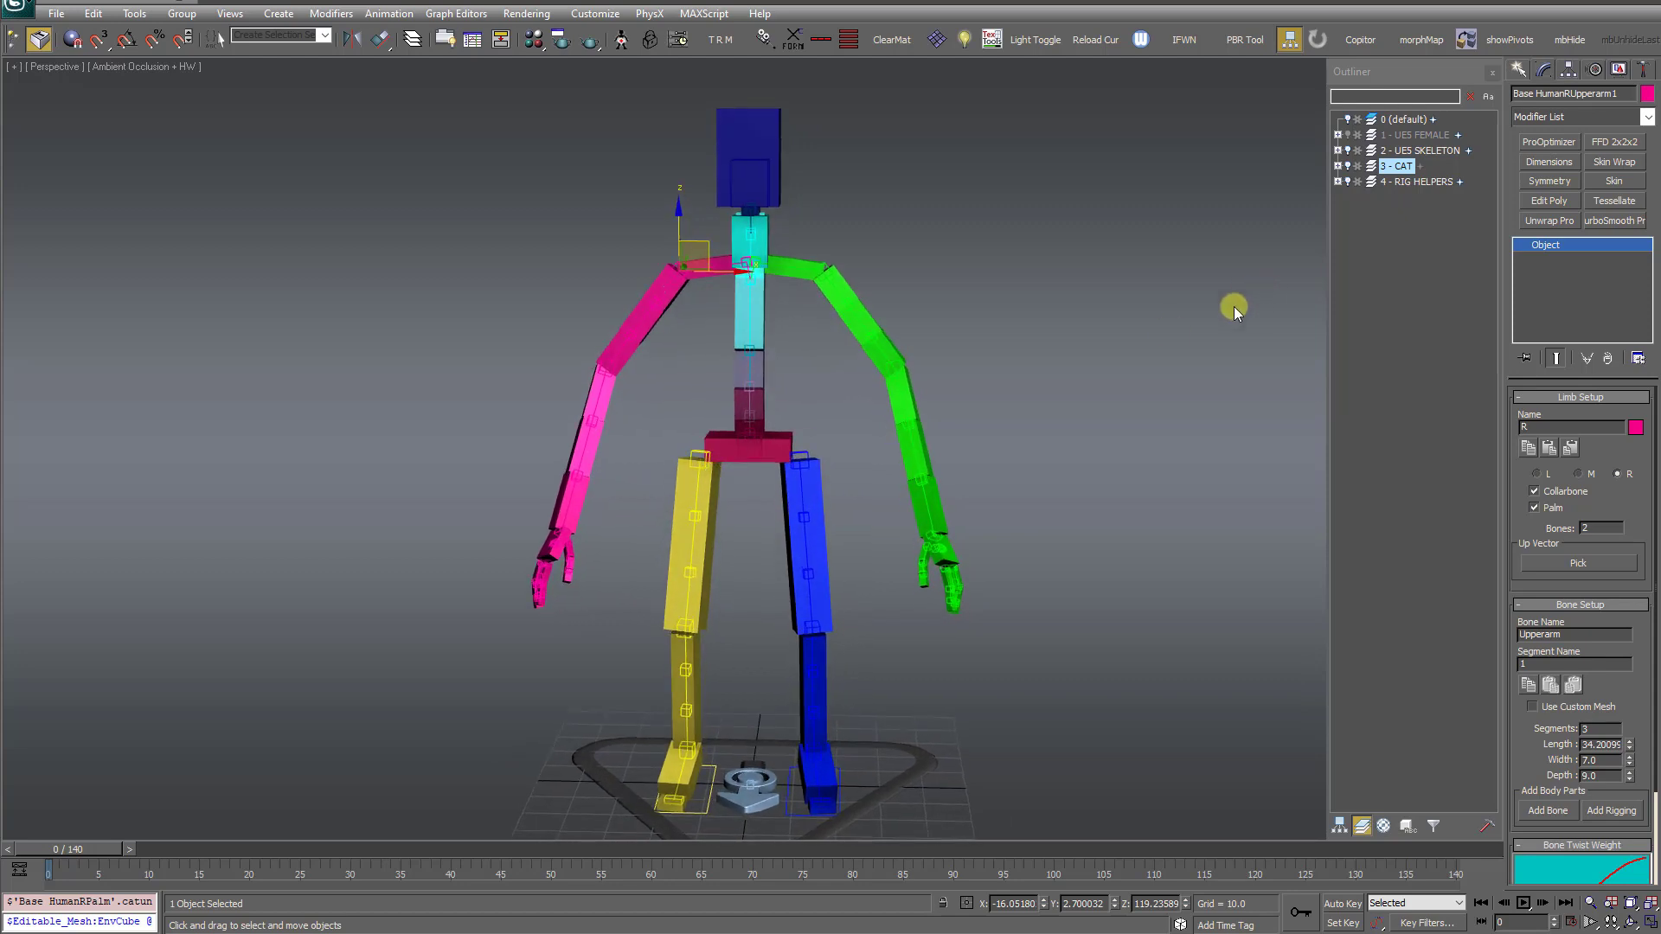
Step: Toggle the CAT rig between bones-only and solid bone meshes and inspect it
{"action": "left_click", "coordinate": [1348, 168]}
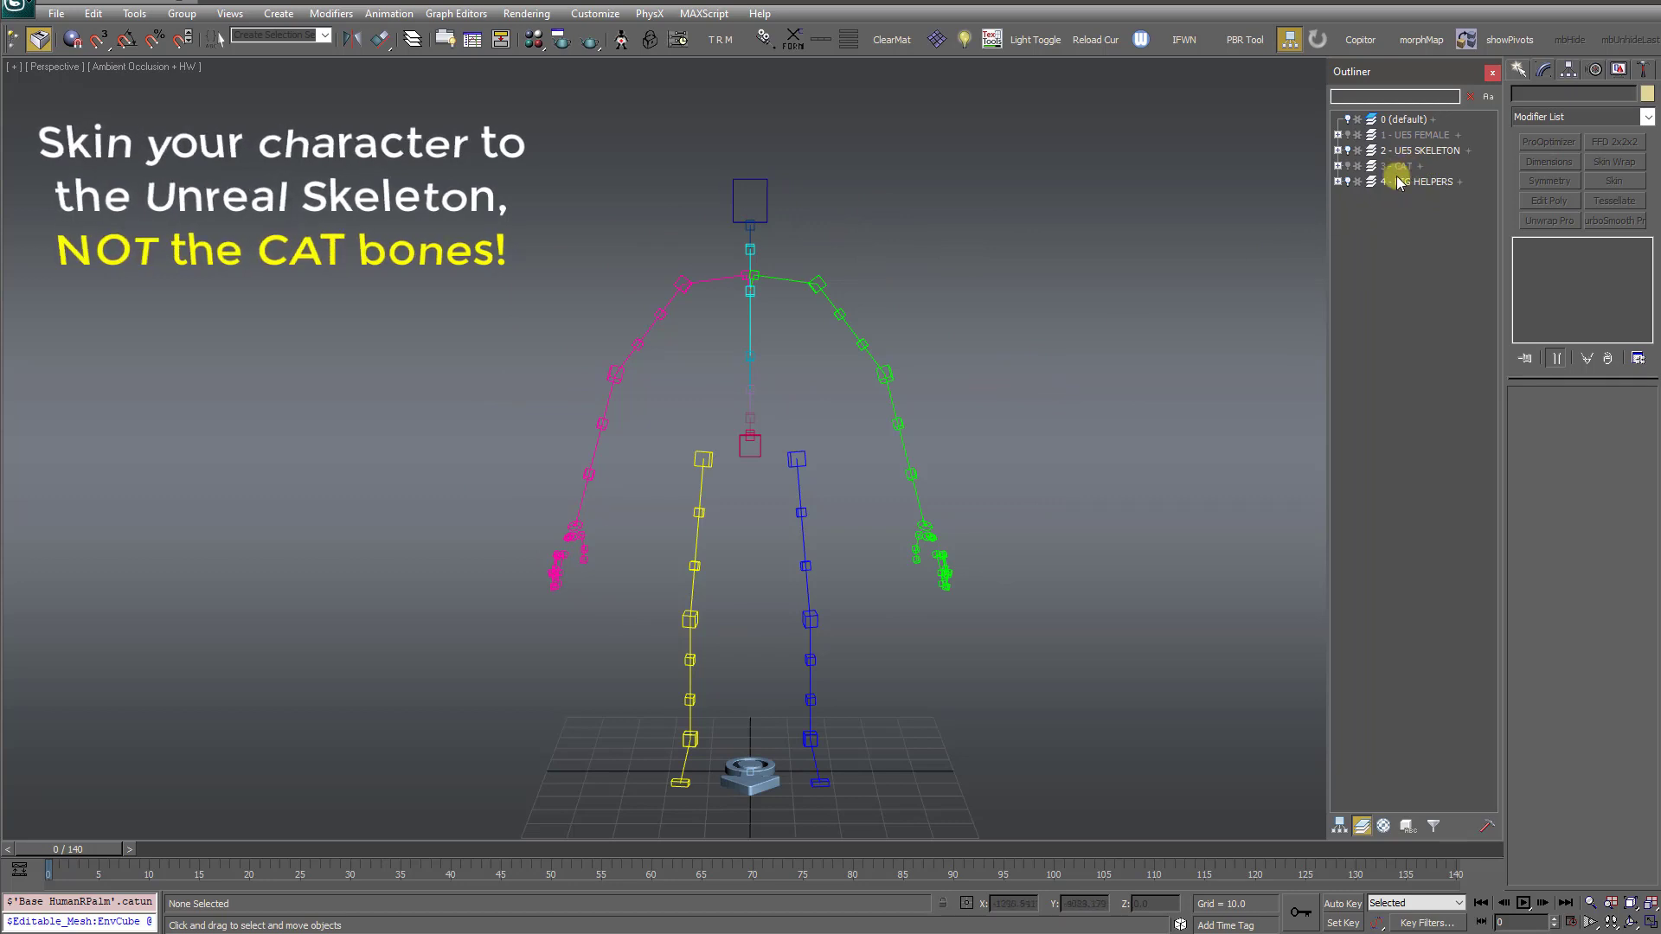
{"action": "left_click", "coordinate": [1349, 166]}
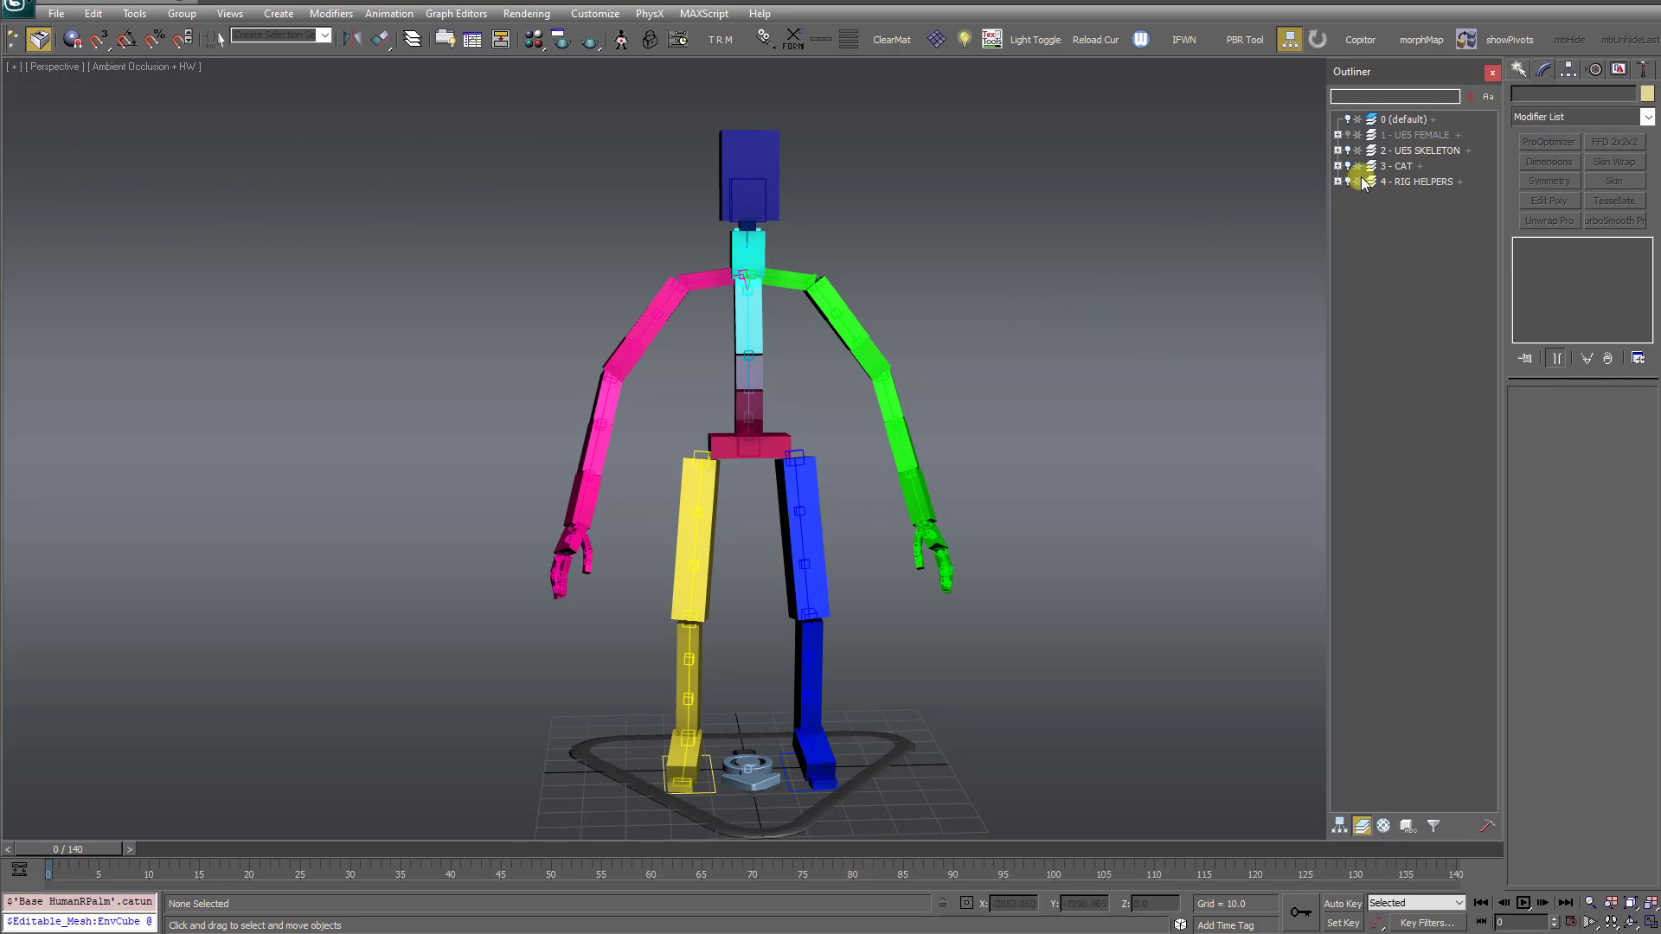
{"action": "middle_click_drag", "start_coordinate": [1025, 329], "coordinate": [1019, 370], "text": "alt"}
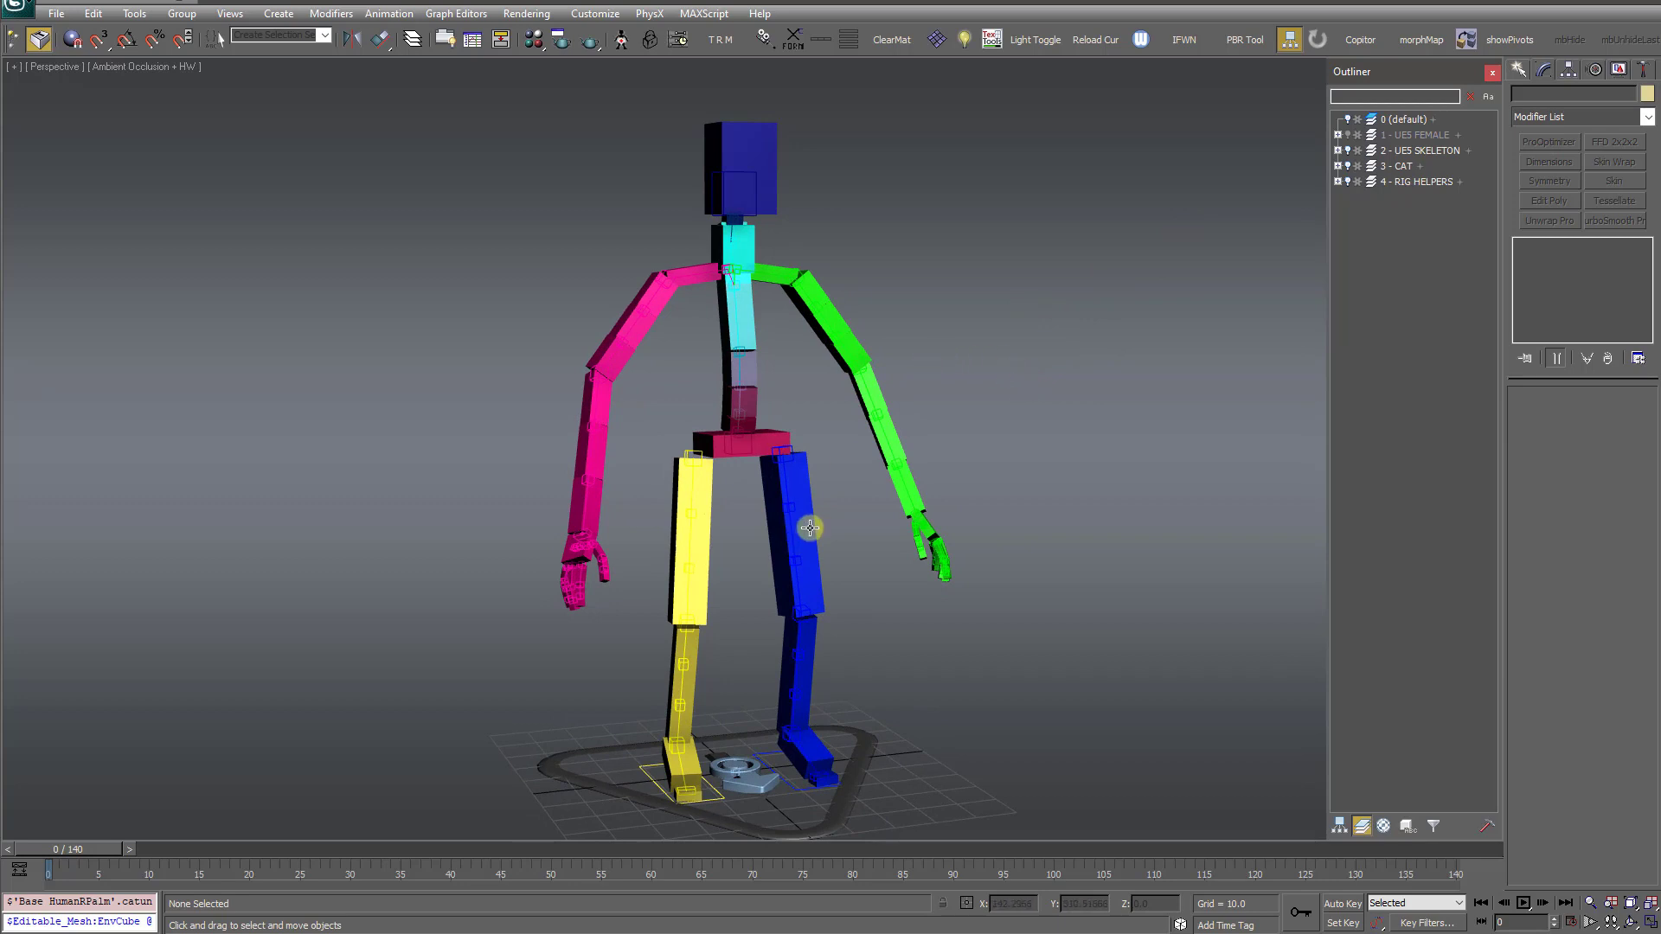
{"action": "middle_click_drag", "start_coordinate": [1047, 407], "coordinate": [1031, 340], "text": "alt"}
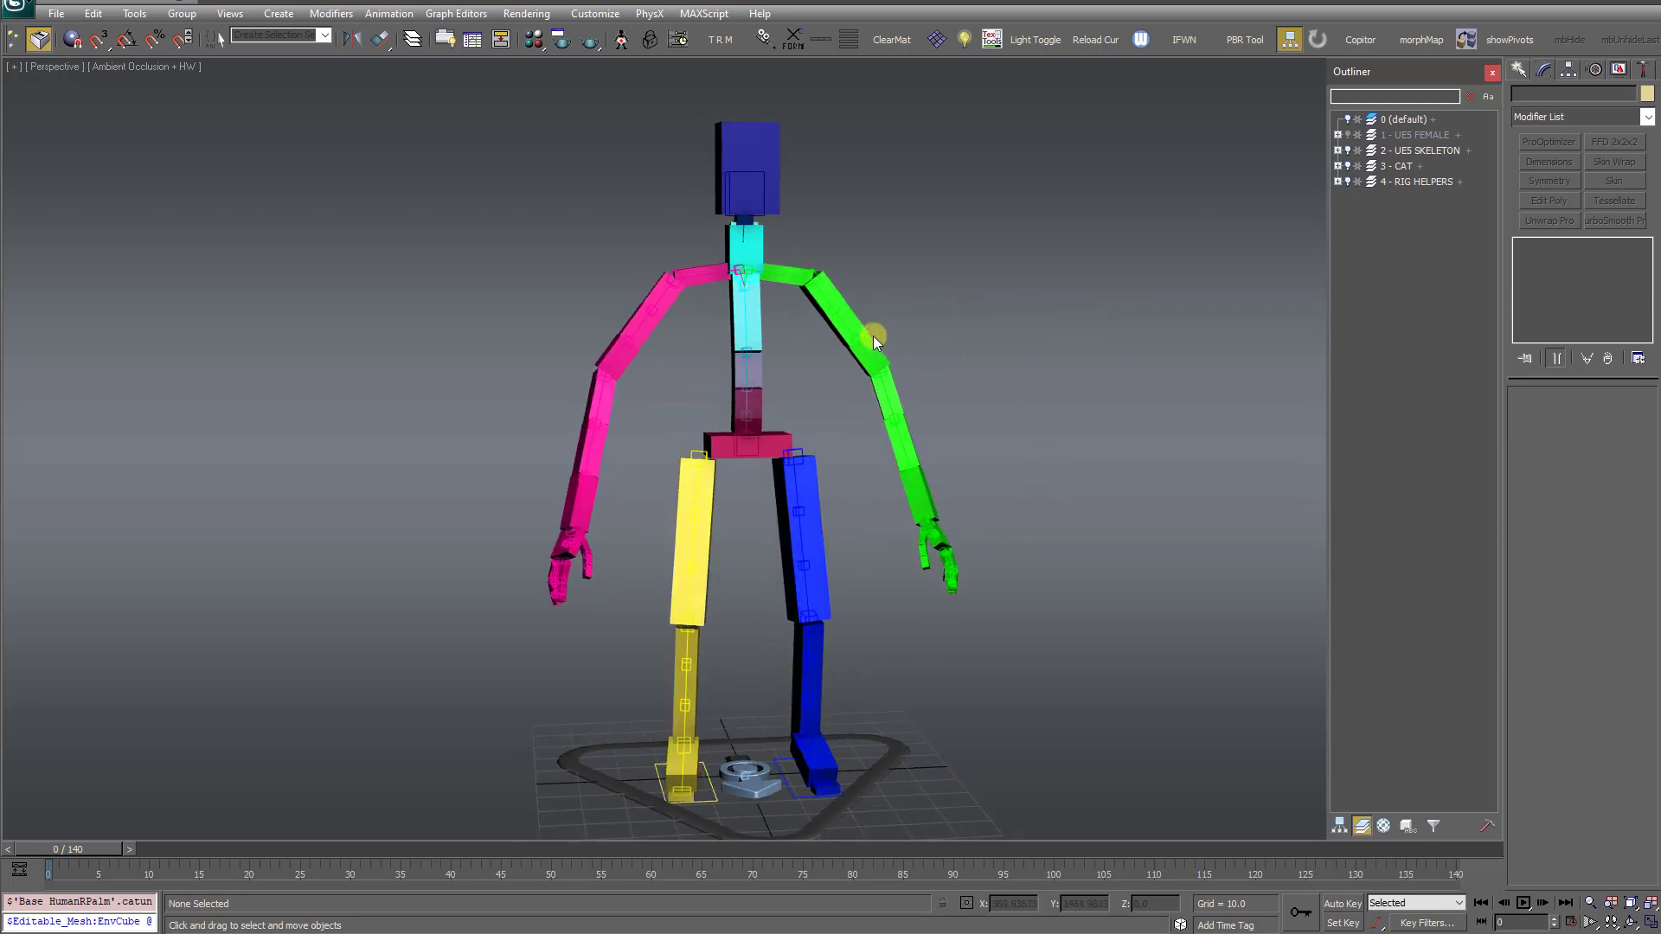
{"action": "middle_click_drag", "start_coordinate": [297, 323], "coordinate": [382, 362], "text": "alt"}
{"action": "middle_click_drag", "start_coordinate": [688, 344], "coordinate": [836, 344], "text": "alt"}
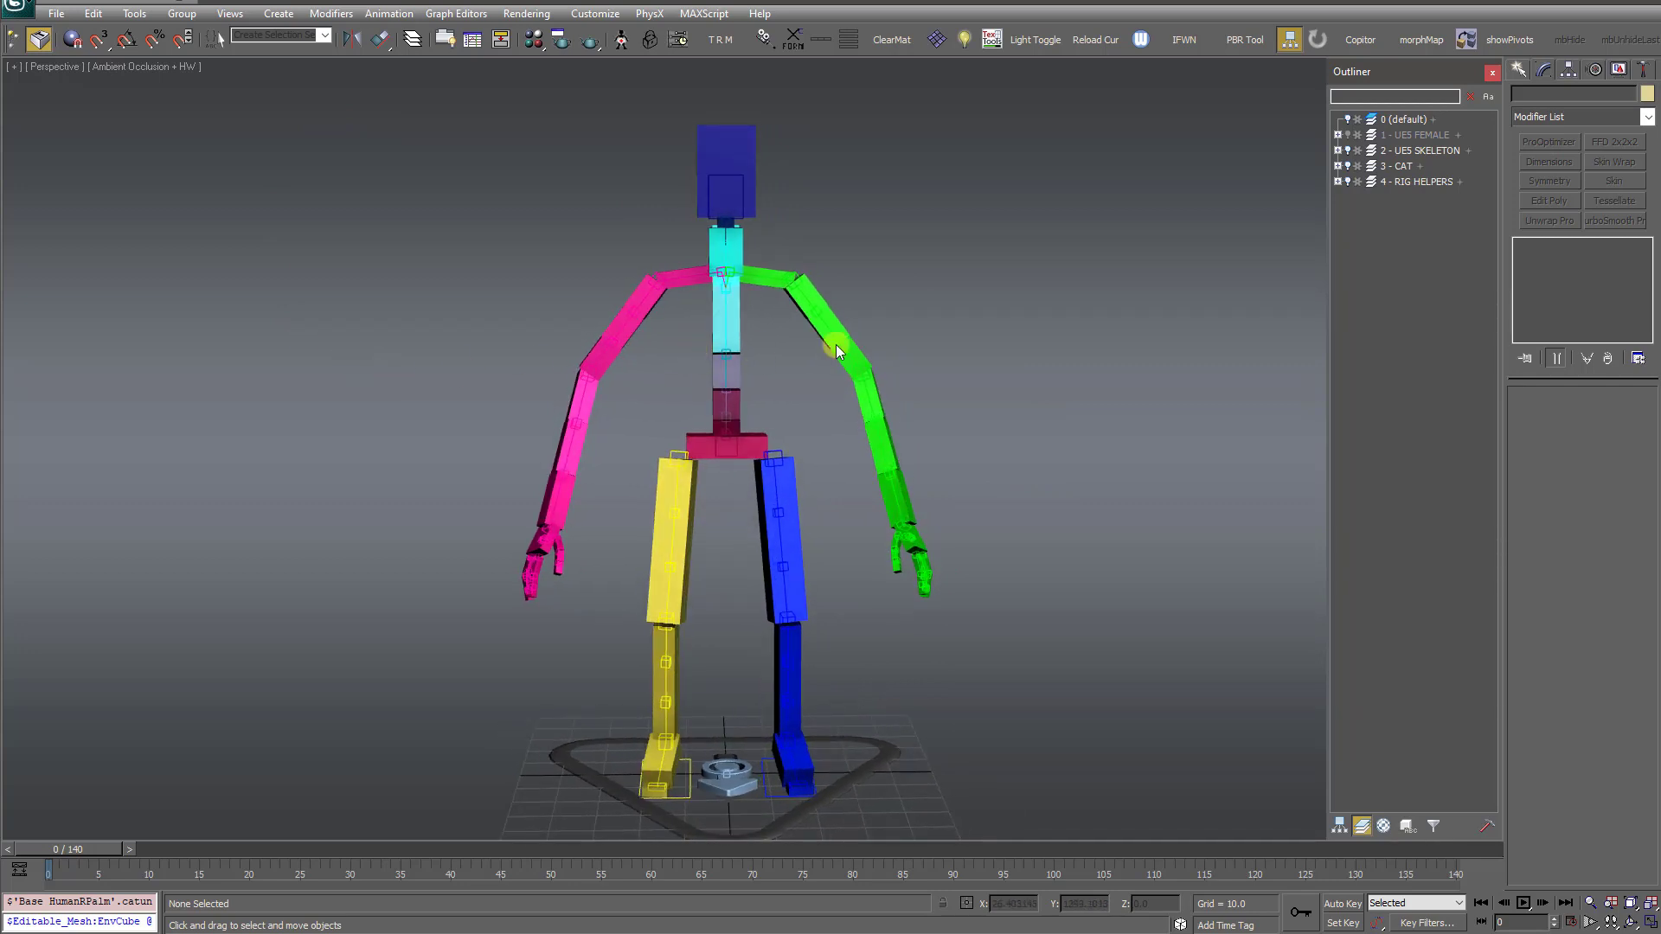
Step: Hide layers 3 - CAT and 4 - RIG HELPERS, show 1 - UE5 FEMALE, and marquee-select her
{"action": "left_click", "coordinate": [1348, 166]}
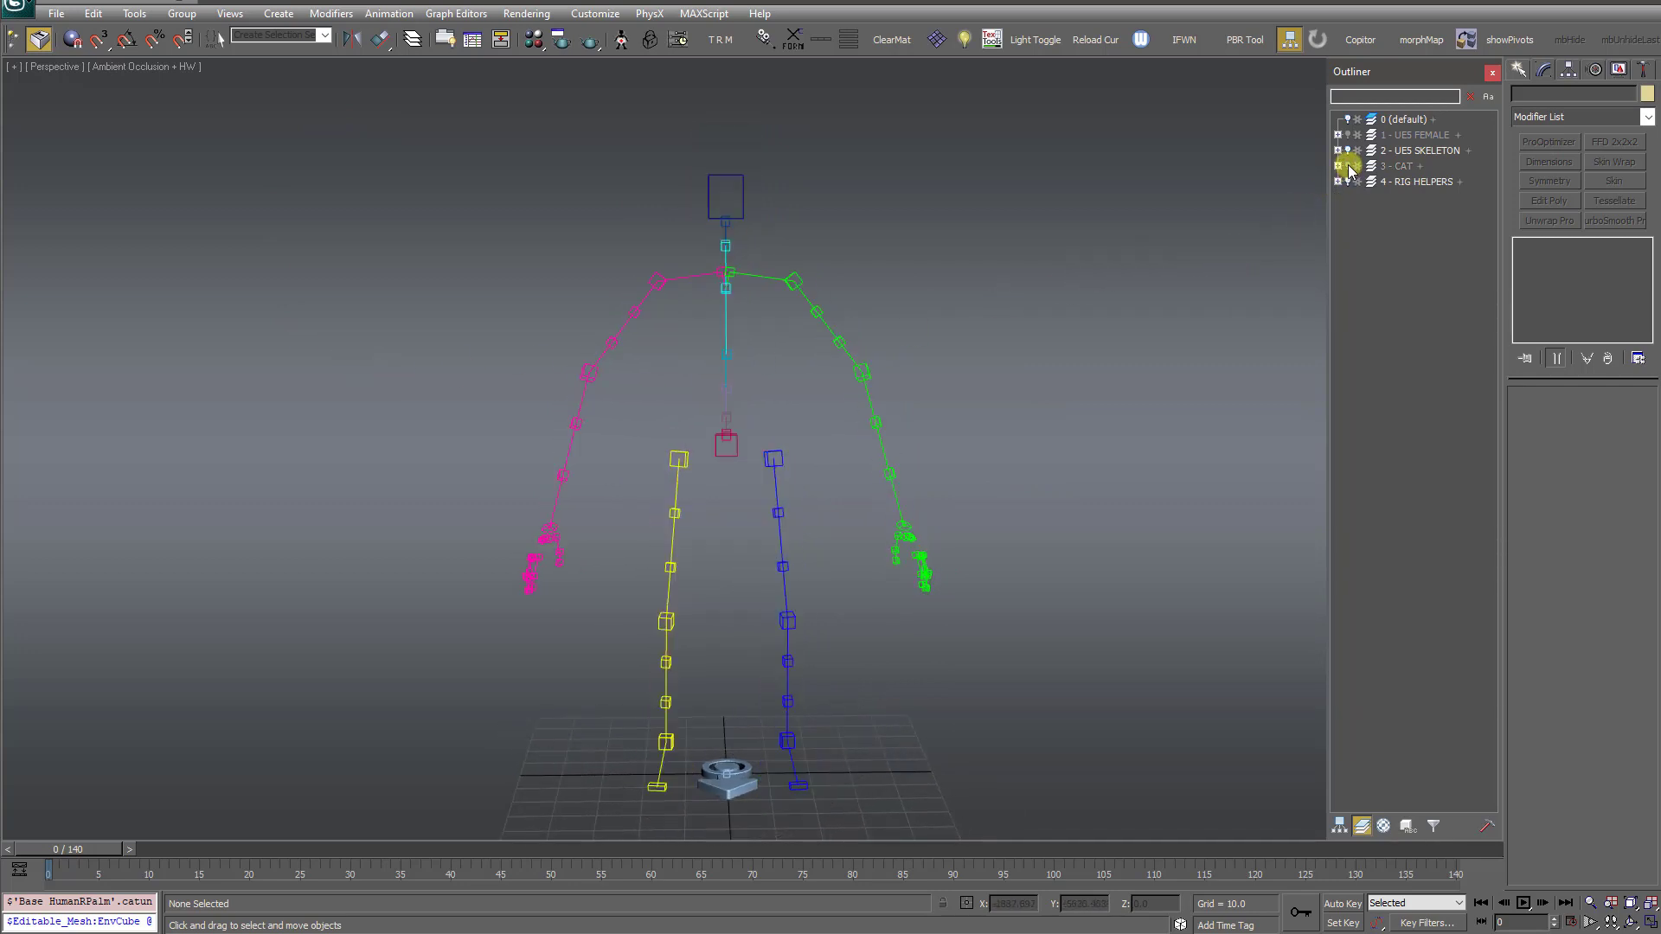
{"action": "left_click", "coordinate": [1348, 182]}
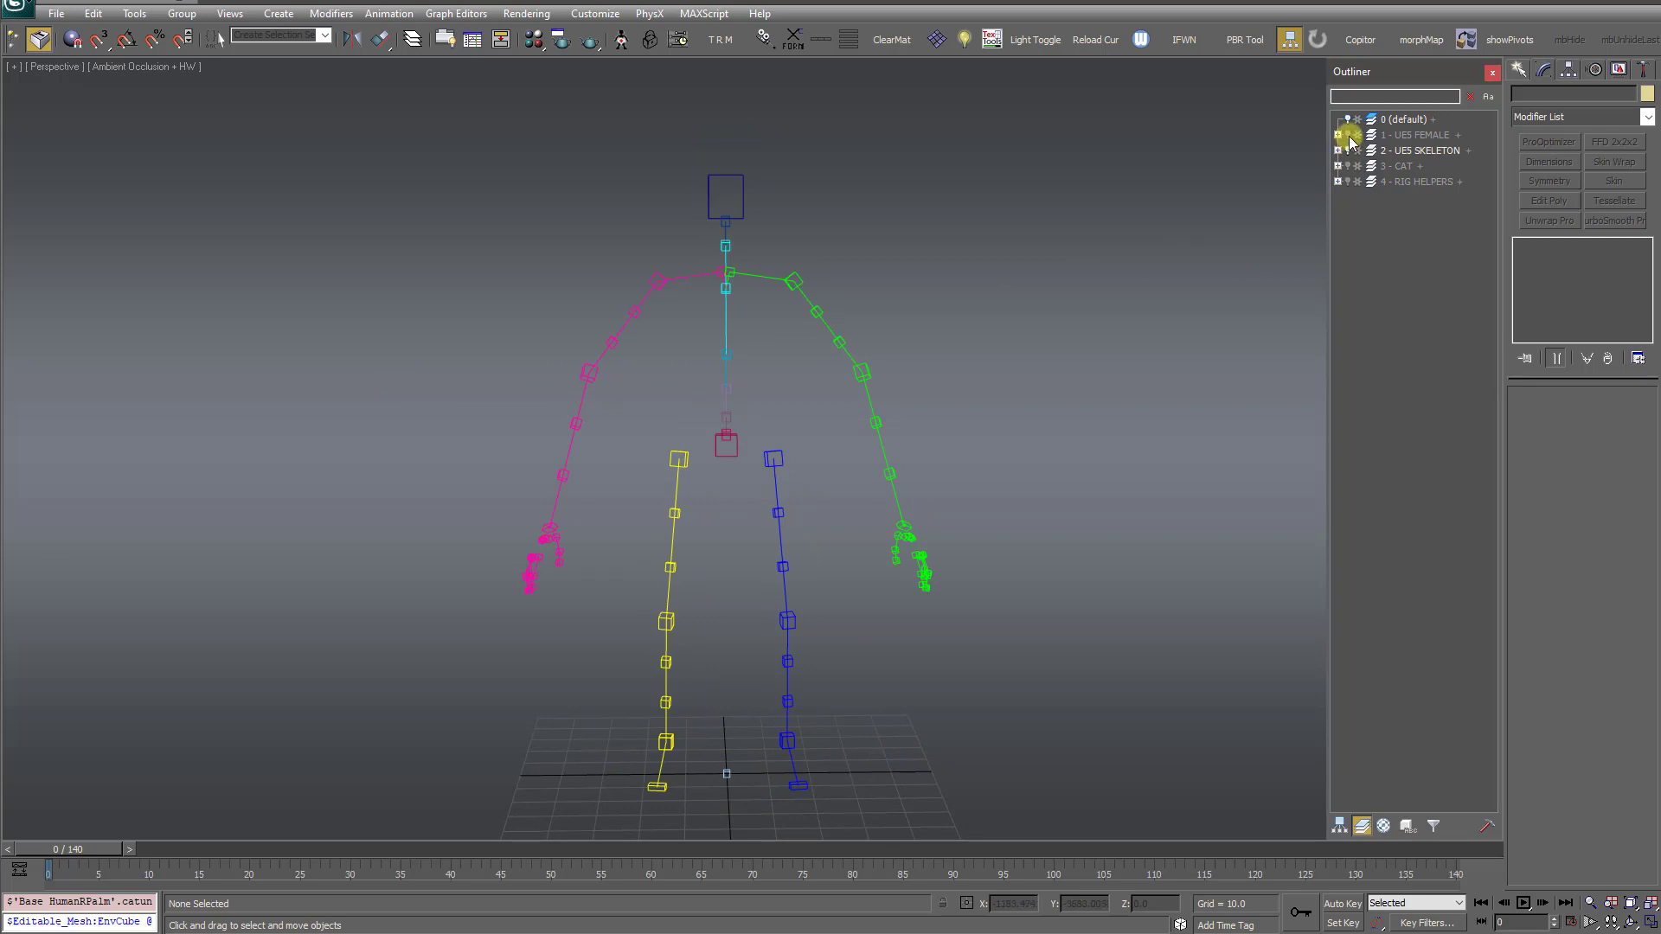
{"action": "left_click", "coordinate": [1348, 135]}
{"action": "middle_click_drag", "start_coordinate": [790, 346], "coordinate": [611, 299], "text": "alt"}
{"action": "left_click_drag", "start_coordinate": [434, 141], "coordinate": [1044, 787]}
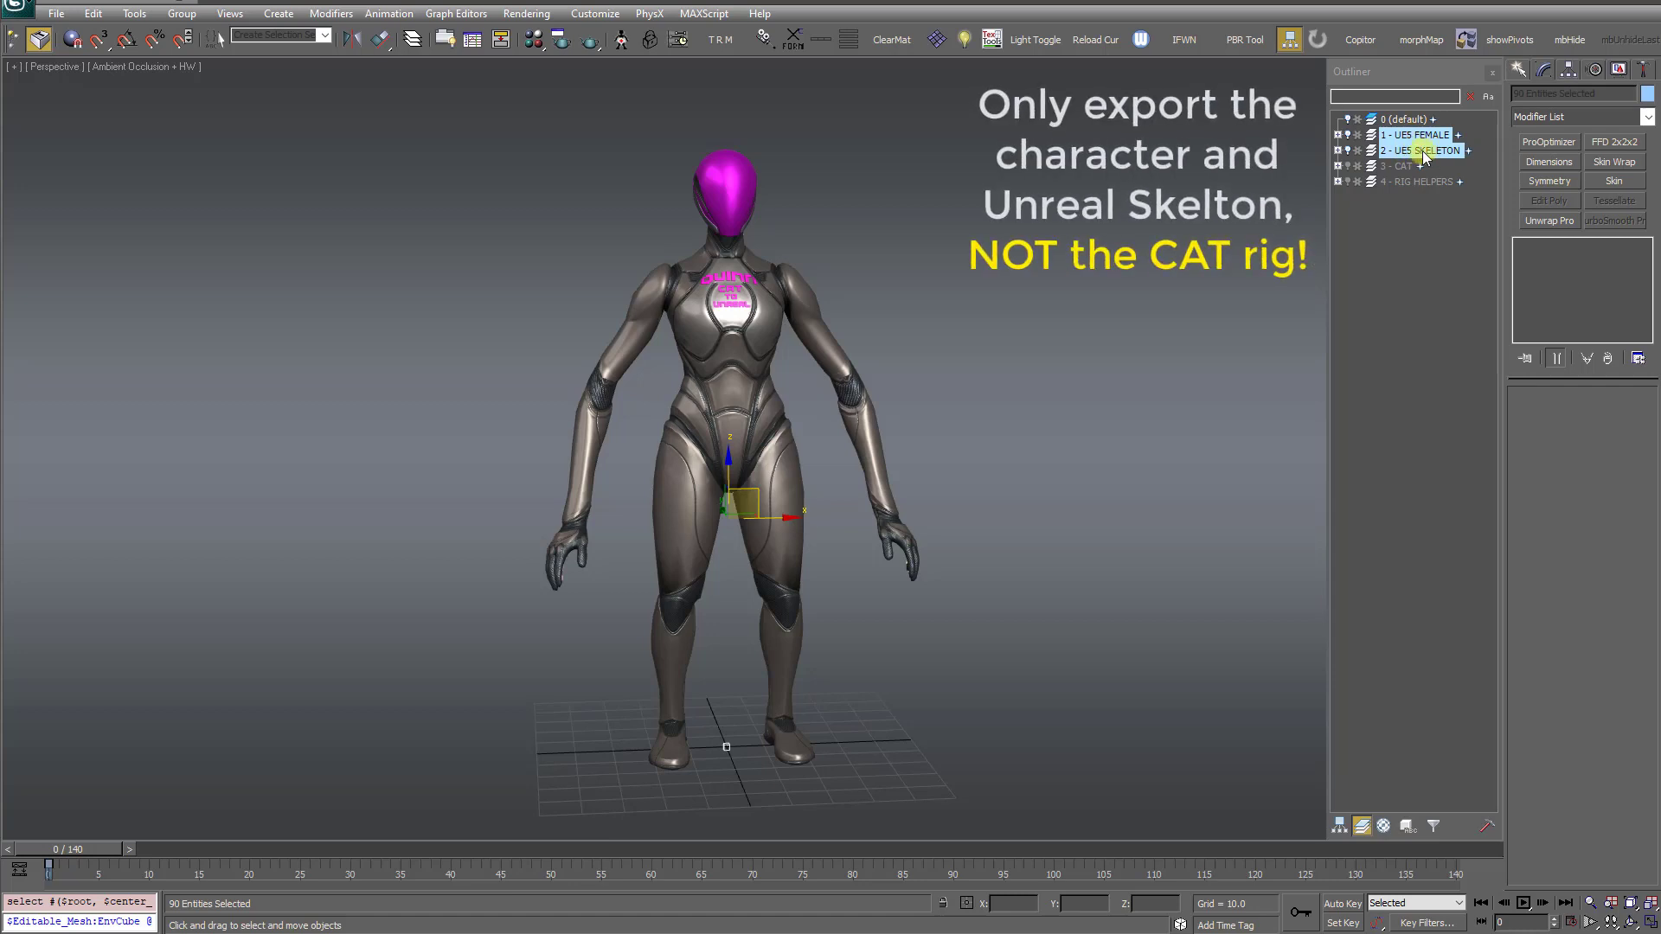
Step: Export Selected to dwarf.FBX, confirm the overwrite, and accept the FBX export settings
{"action": "left_click", "coordinate": [56, 13]}
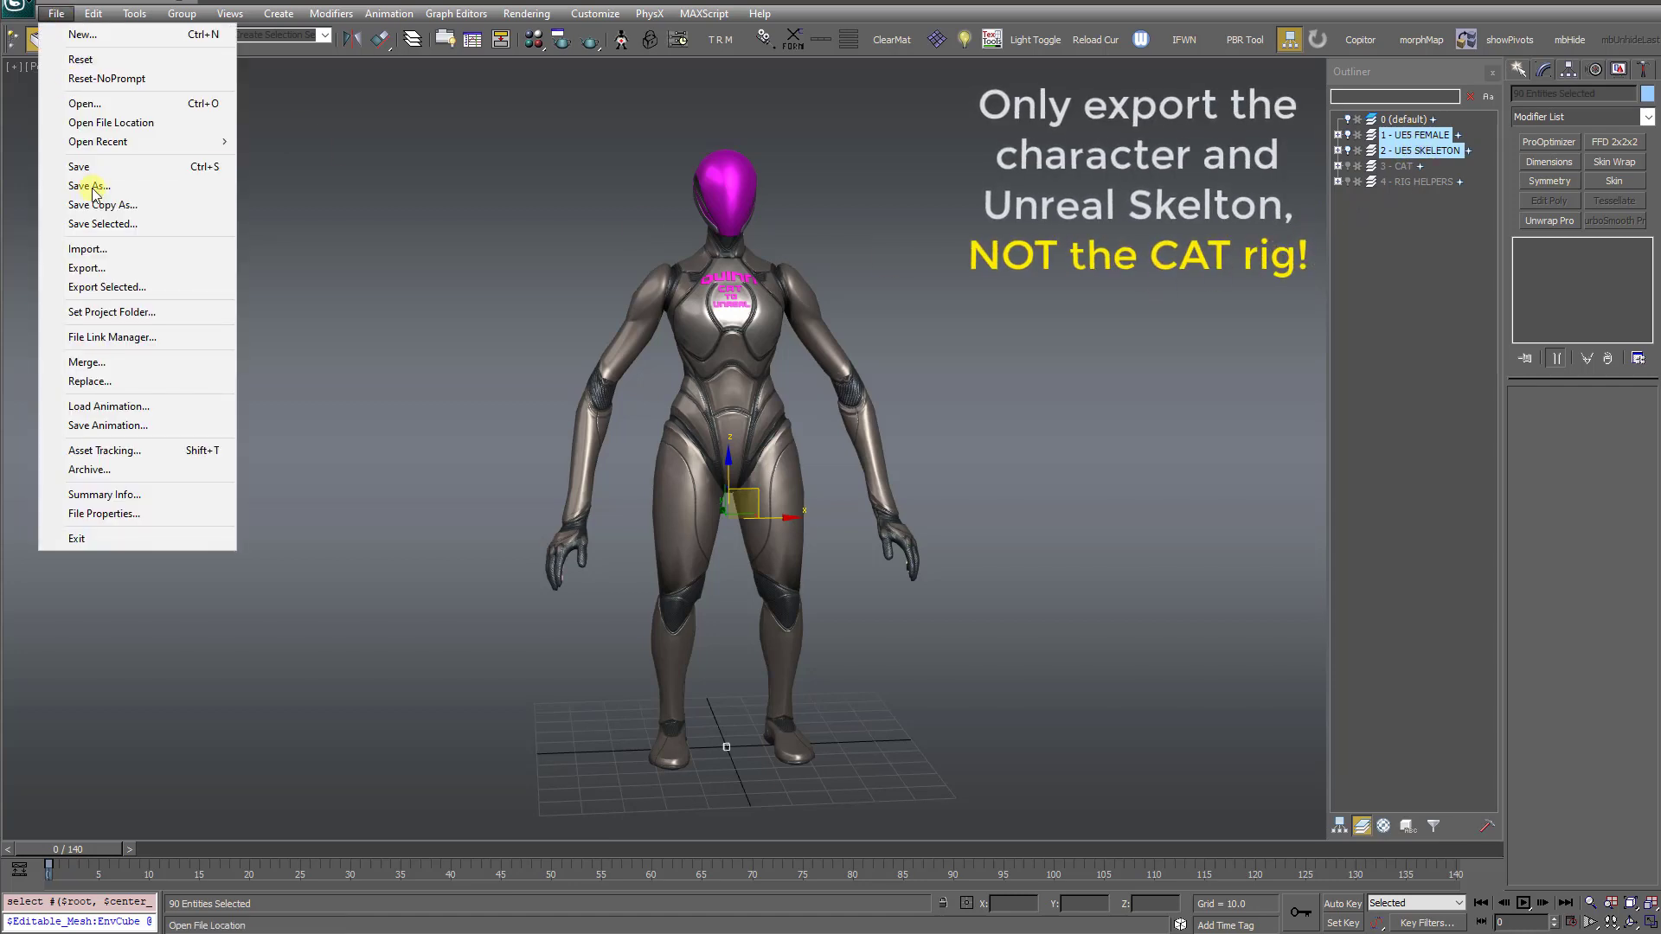
{"action": "left_click", "coordinate": [109, 286]}
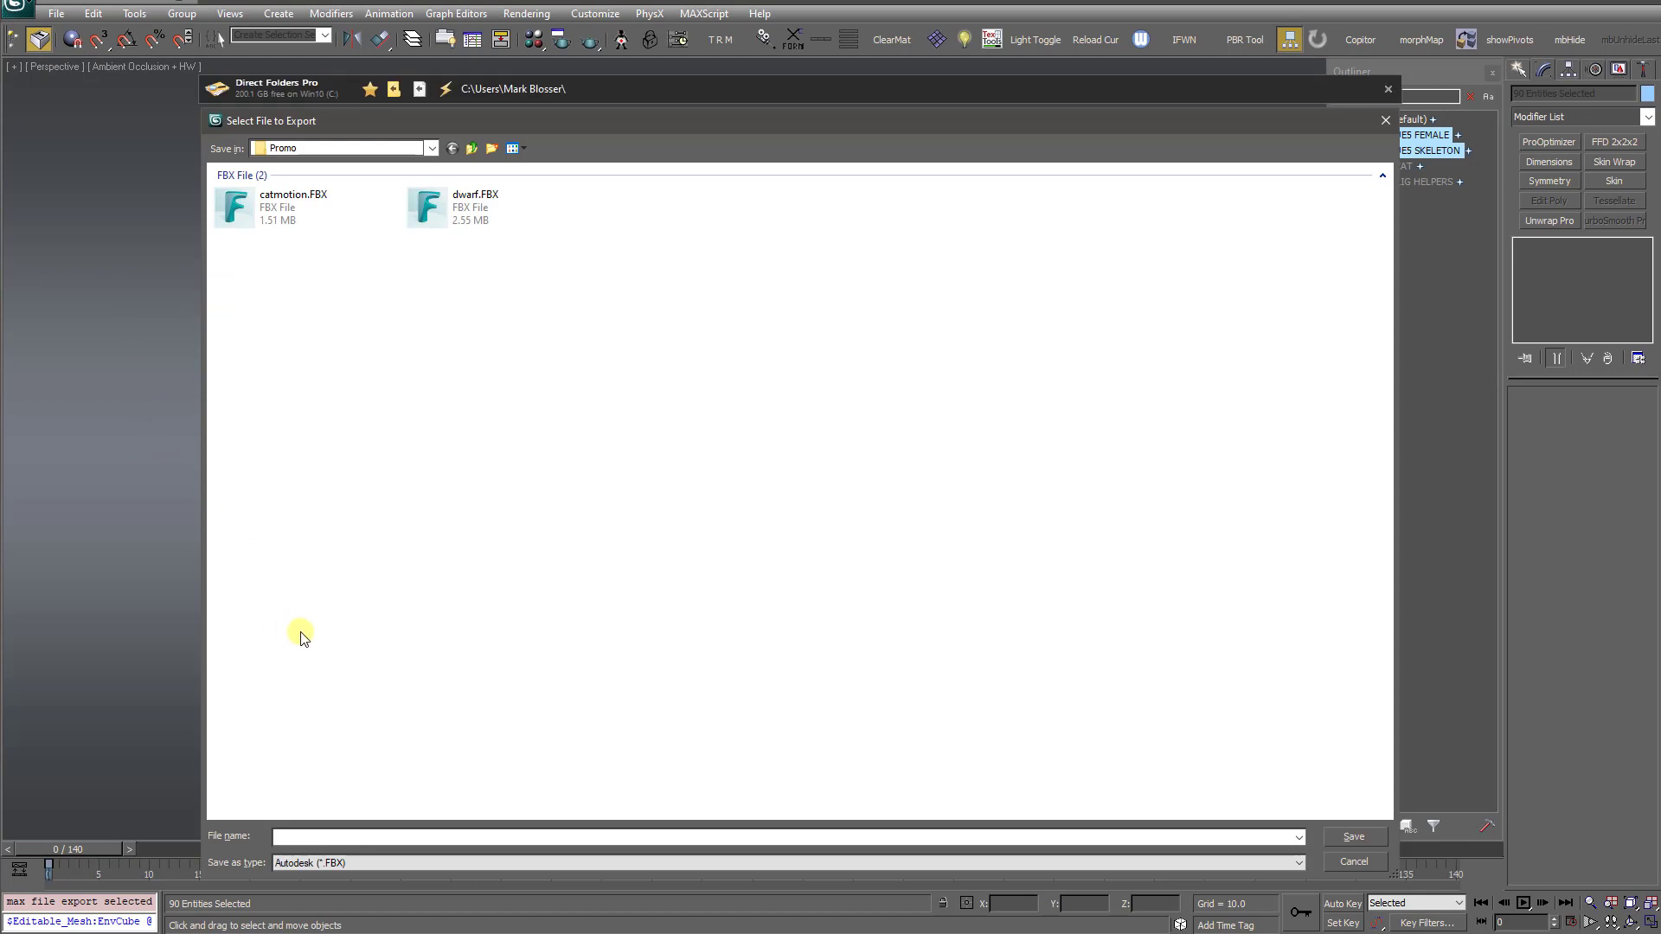
{"action": "left_click", "coordinate": [464, 218]}
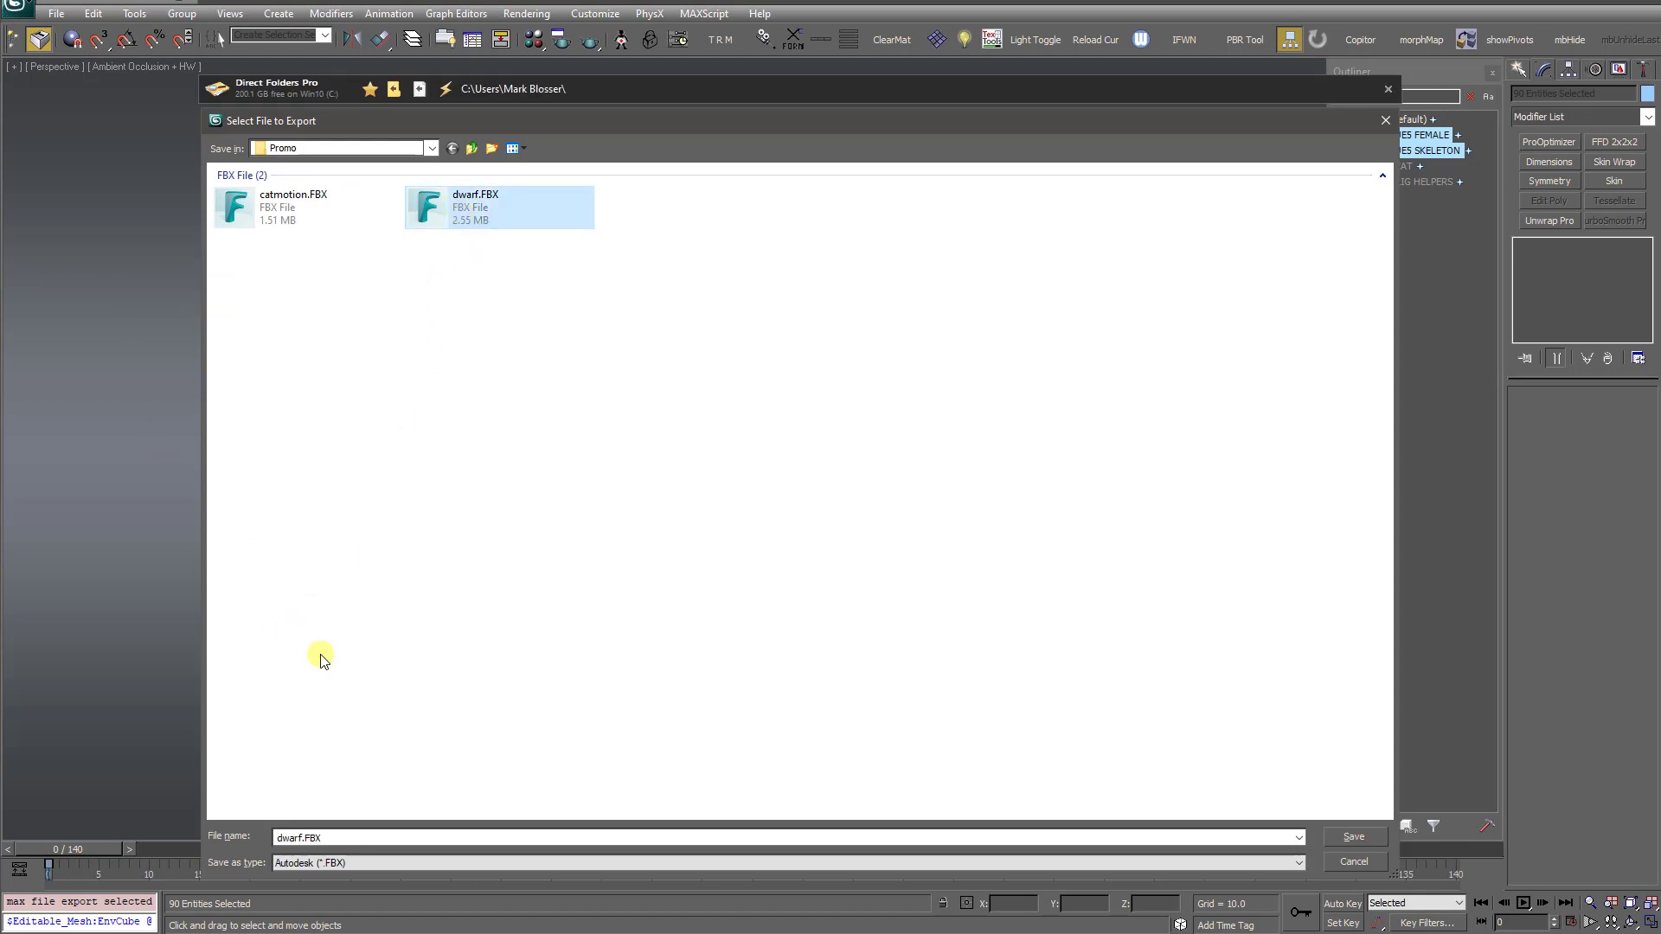
{"action": "left_click", "coordinate": [1353, 837]}
{"action": "left_click", "coordinate": [849, 559]}
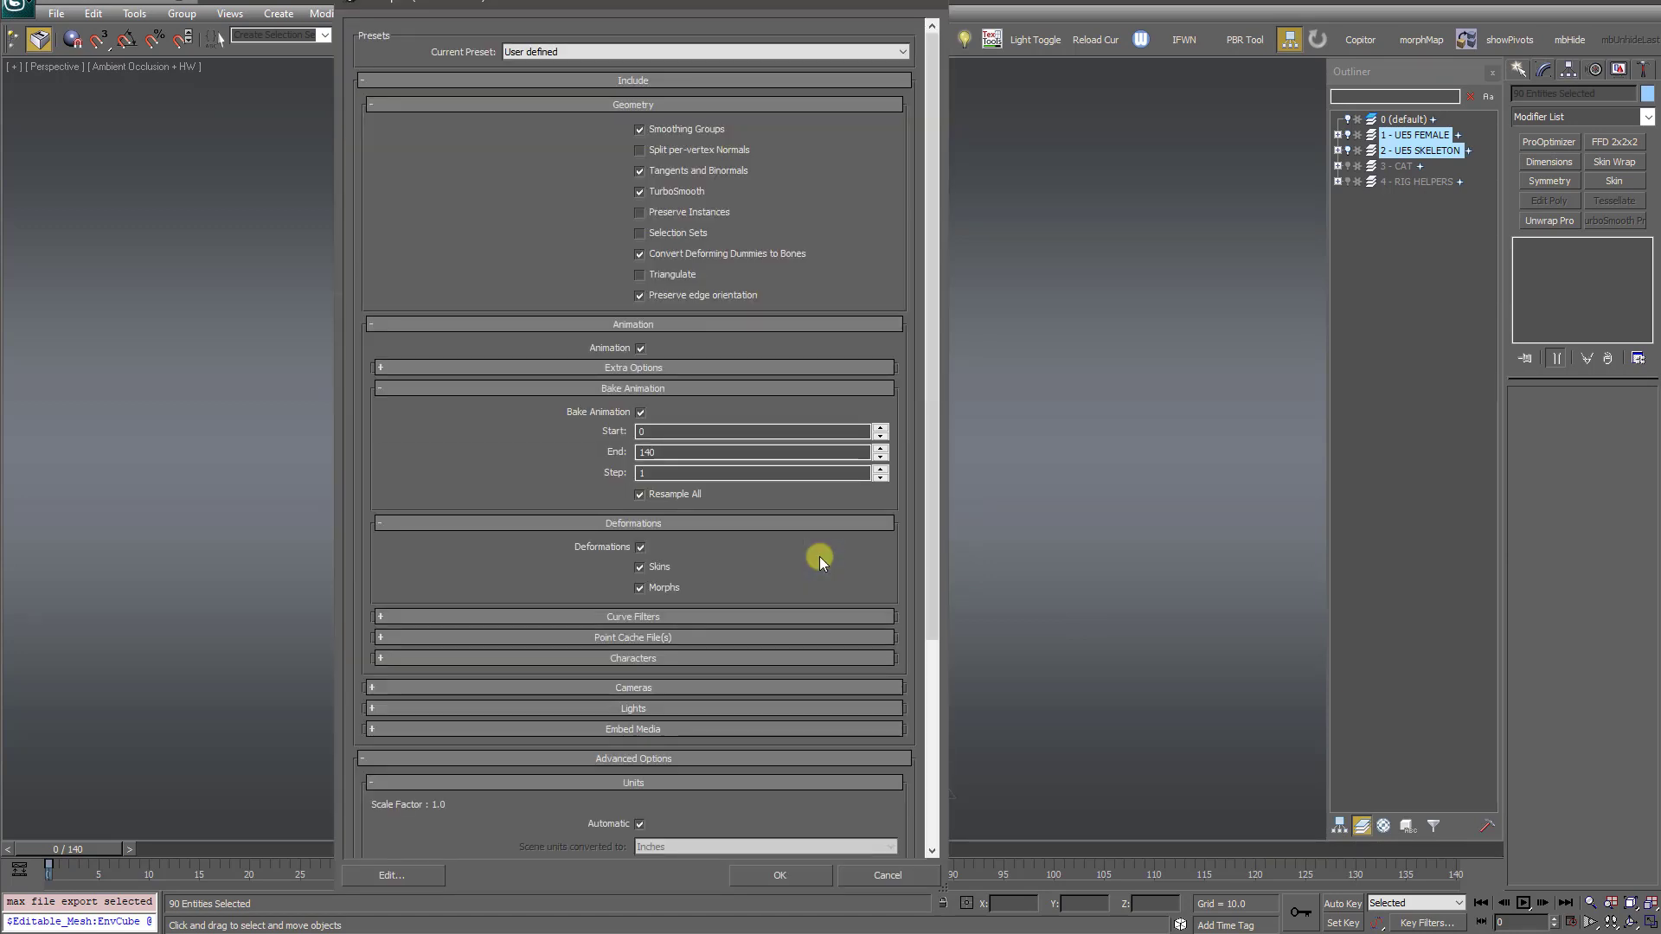
{"action": "left_click", "coordinate": [777, 876]}
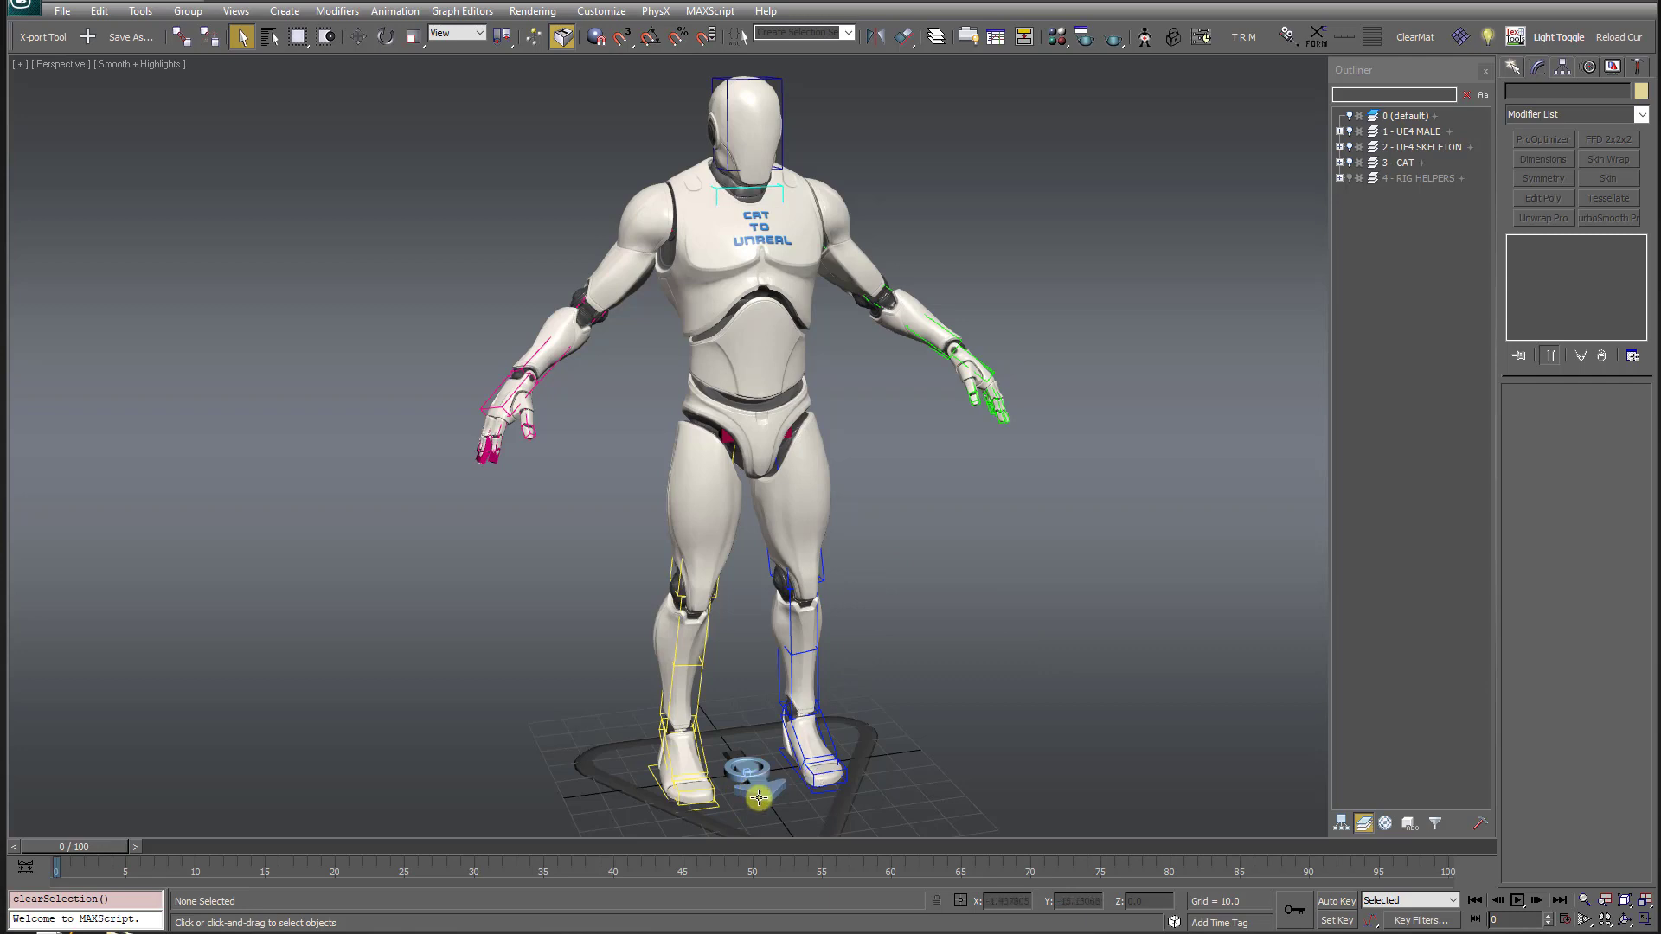
Step: Select the CAT base helper to show RootController's custom attributes
{"action": "left_click", "coordinate": [759, 797]}
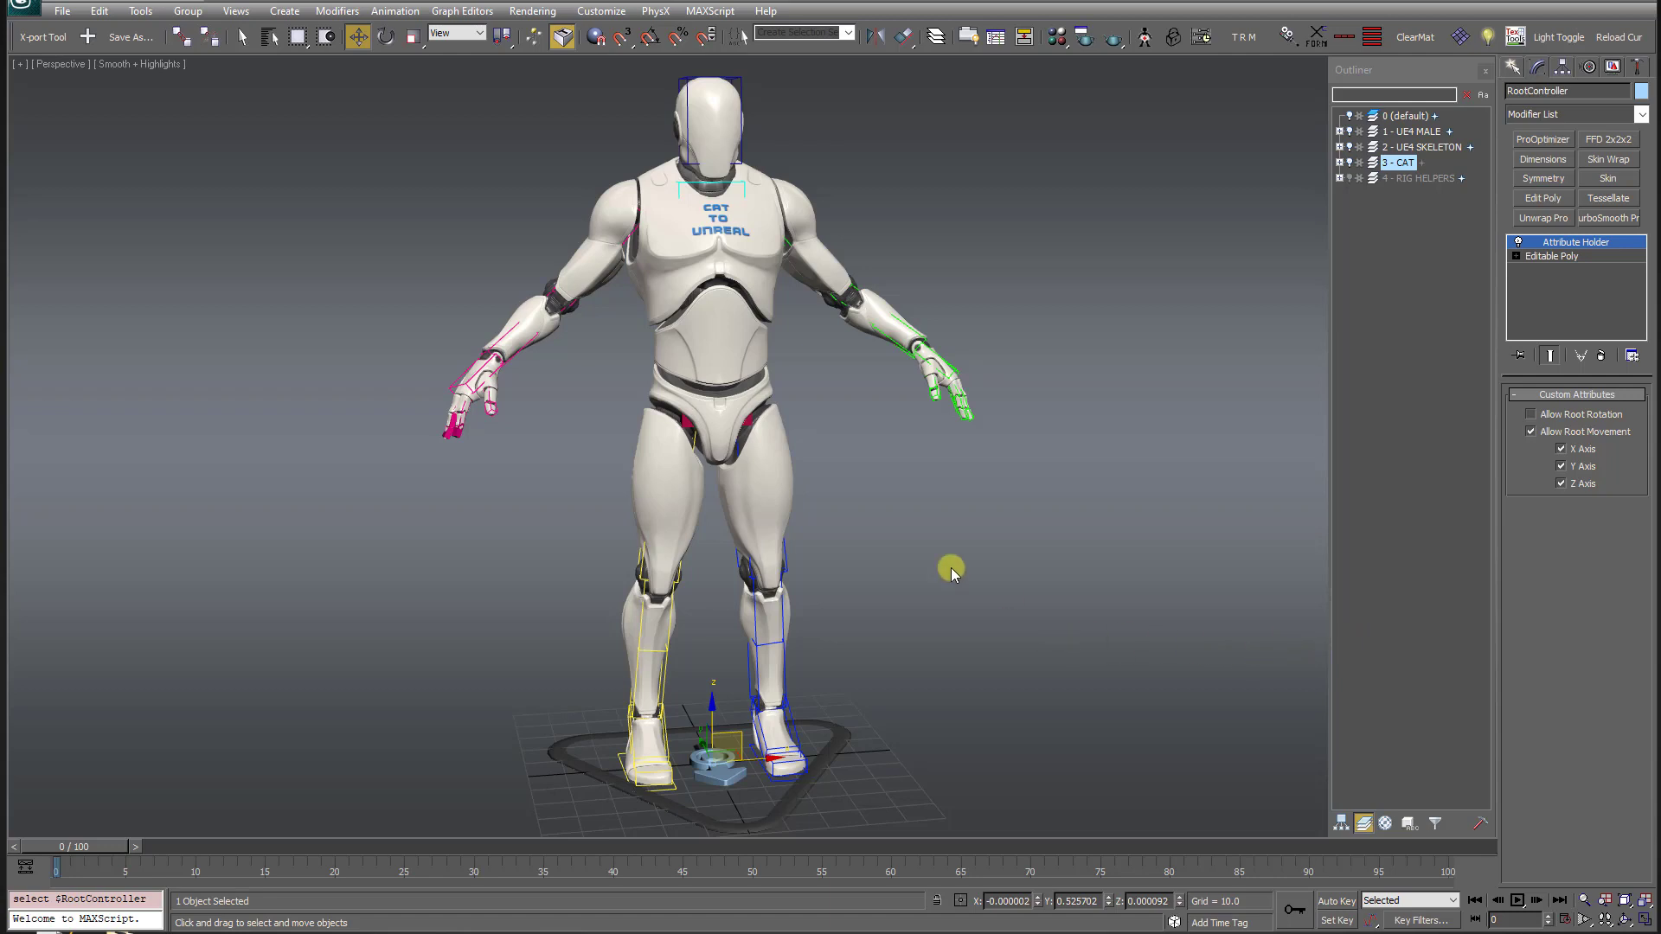
Step: Move Base HumanPelvis slightly lower, then reselect the RootController
{"action": "left_click", "coordinate": [685, 426]}
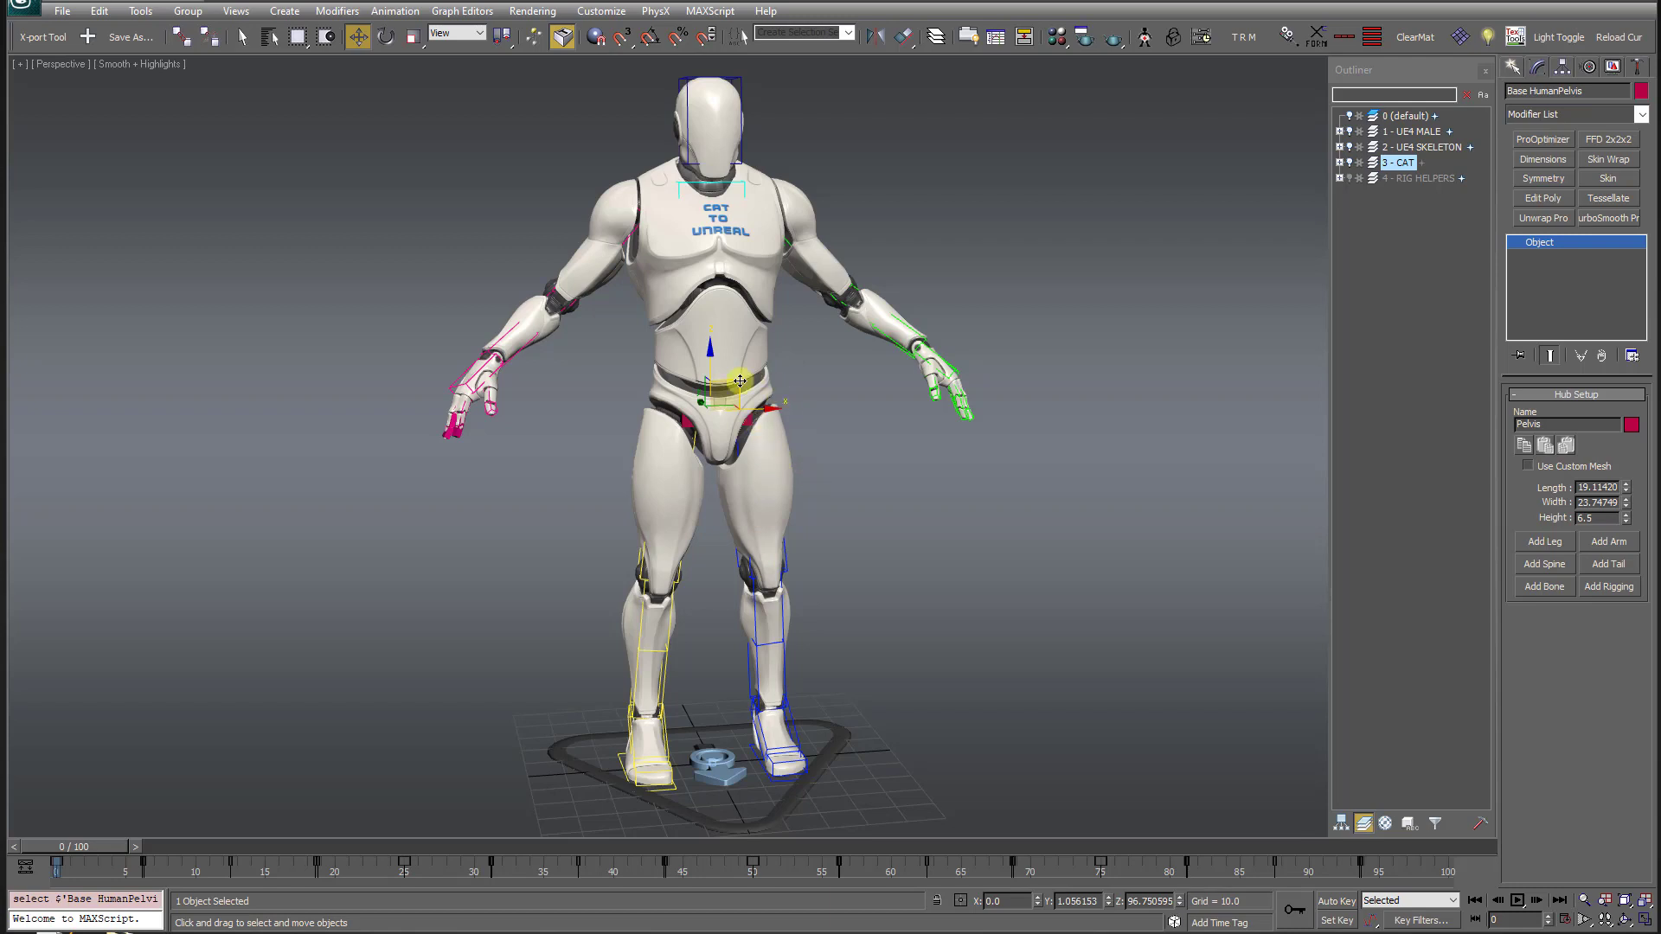
{"action": "mouse_move", "coordinate": [734, 381]}
{"action": "left_mouse_down"}
{"action": "mouse_move", "coordinate": [767, 418]}
{"action": "mouse_move", "coordinate": [722, 377]}
{"action": "mouse_move", "coordinate": [713, 419]}
{"action": "mouse_move", "coordinate": [760, 432]}
{"action": "mouse_move", "coordinate": [705, 420]}
{"action": "mouse_move", "coordinate": [783, 445]}
{"action": "mouse_move", "coordinate": [686, 438]}
{"action": "mouse_move", "coordinate": [704, 397]}
{"action": "mouse_move", "coordinate": [698, 334]}
{"action": "mouse_move", "coordinate": [730, 420]}
{"action": "mouse_move", "coordinate": [709, 354]}
{"action": "mouse_move", "coordinate": [729, 393]}
{"action": "left_mouse_up"}
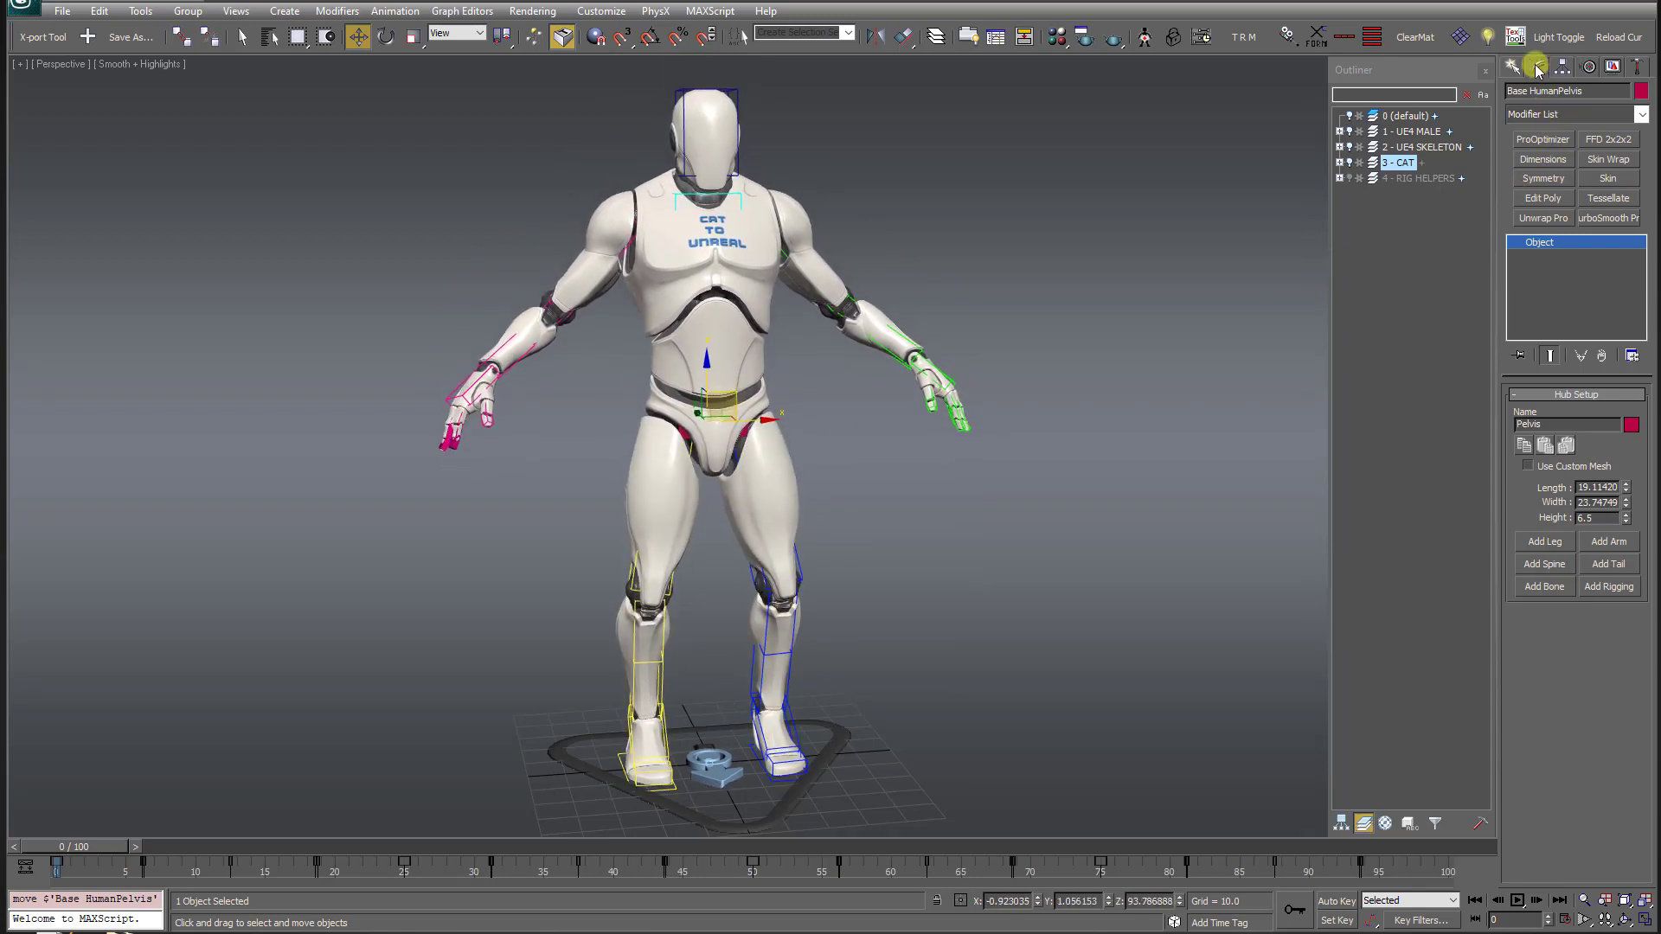
{"action": "left_click", "coordinate": [706, 762]}
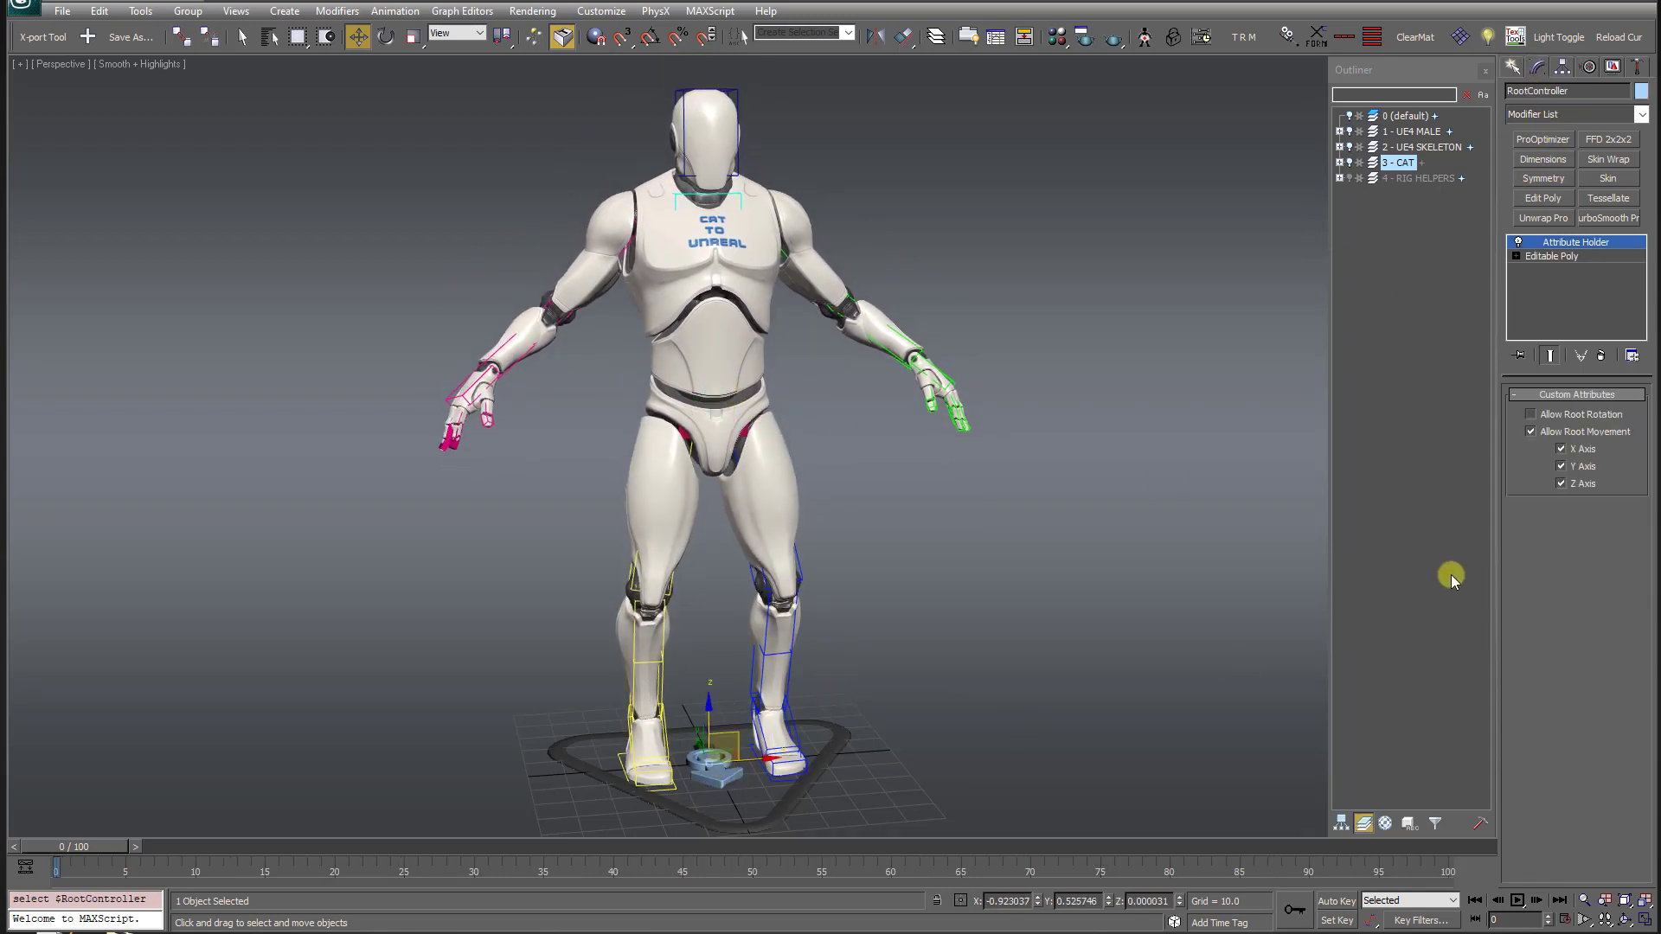